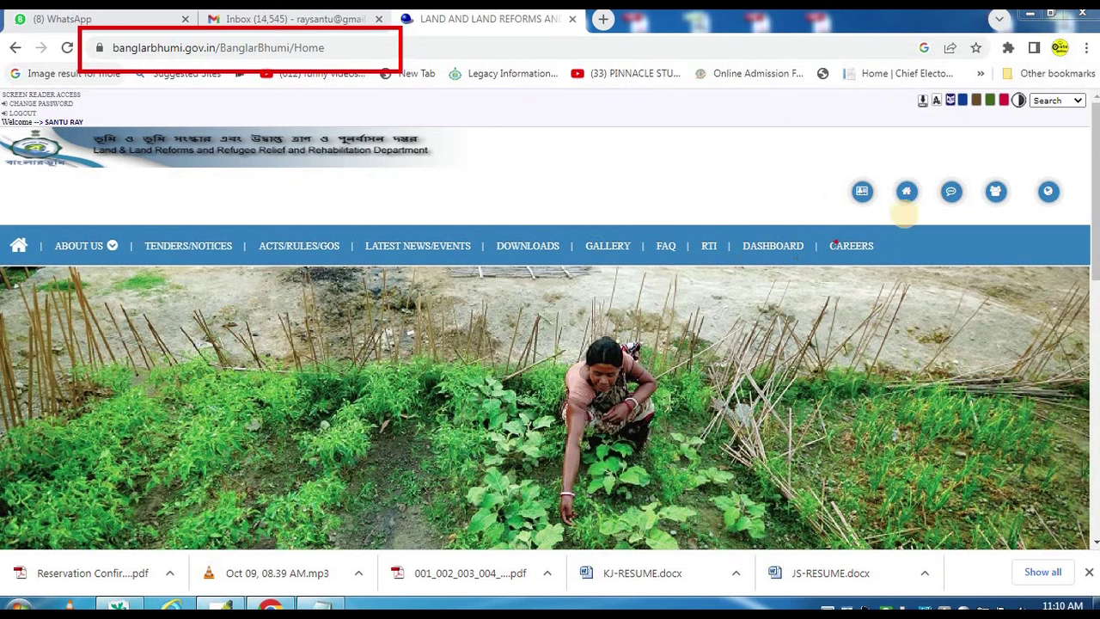
- Open the Land Revenue (Khajna) Application form under Citizen Services > Online Application
{"action": "left_click", "coordinate": [863, 193]}
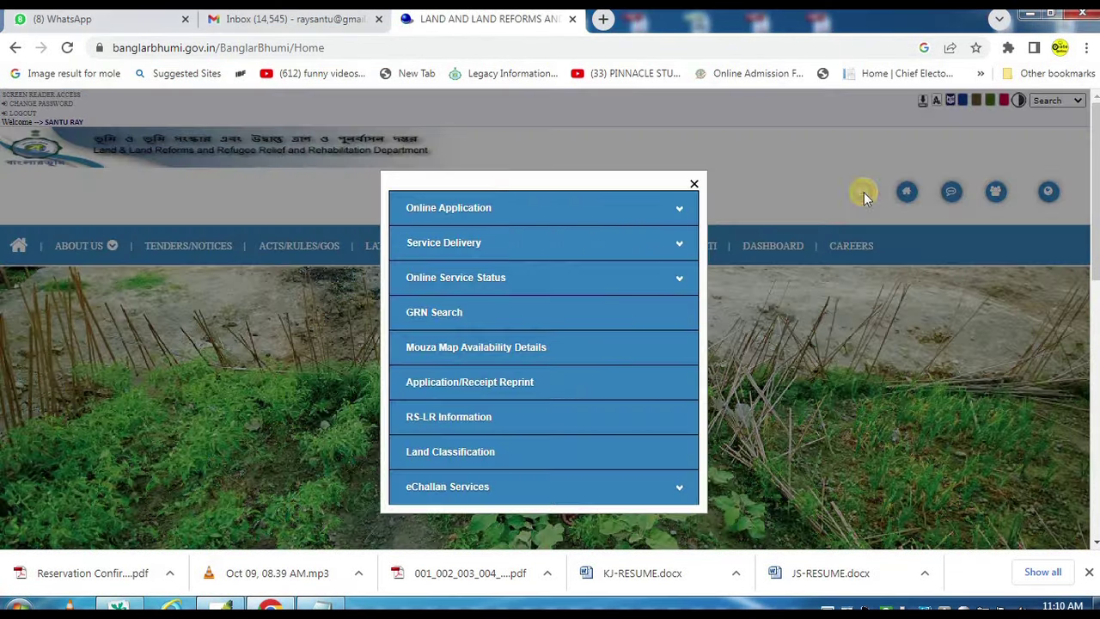
{"action": "left_click", "coordinate": [494, 219]}
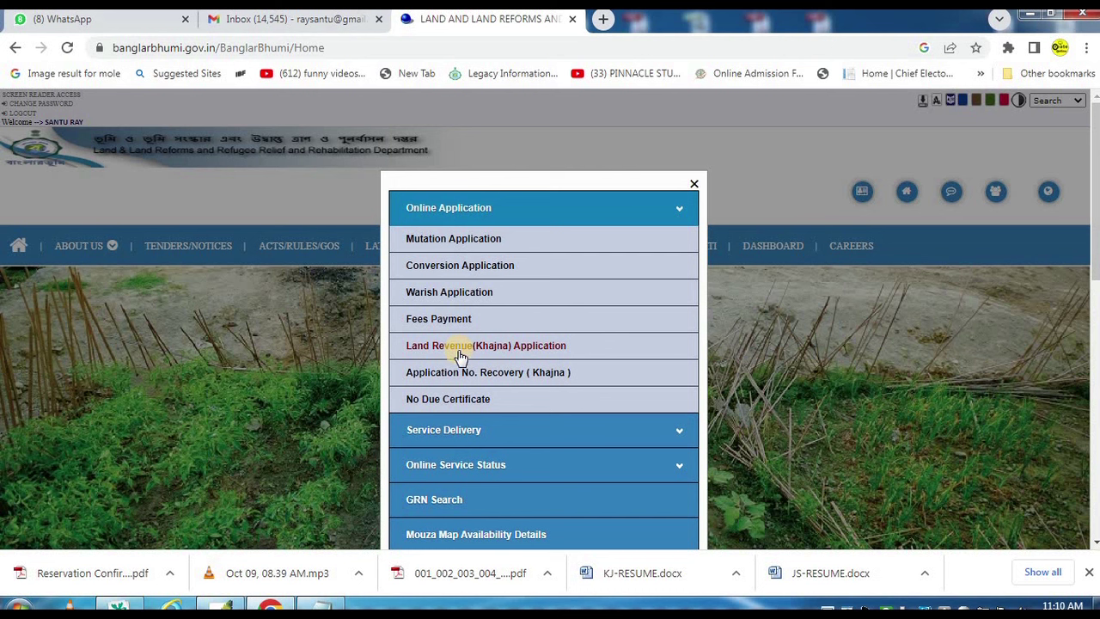
{"action": "left_click_drag", "start_coordinate": [393, 325], "coordinate": [611, 368]}
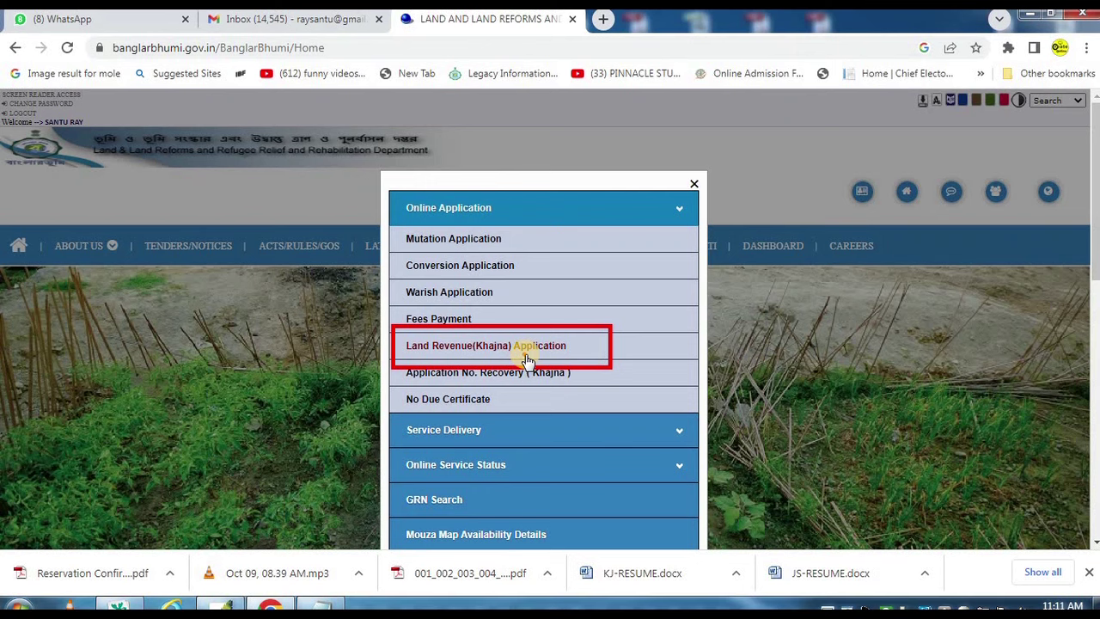
{"action": "left_click", "coordinate": [574, 347]}
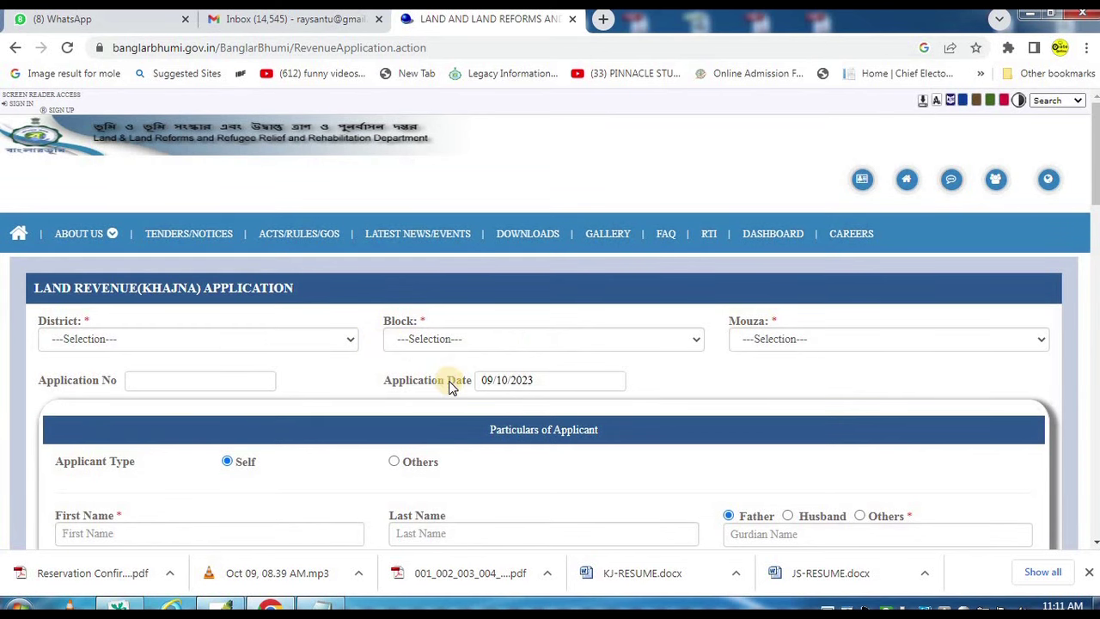
- Select district [16] DAKSHIN 24 PARGANA and block [15] SONARPUR
{"action": "scroll", "coordinate": [447, 387], "scroll_direction": "down", "scroll_amount": 6}
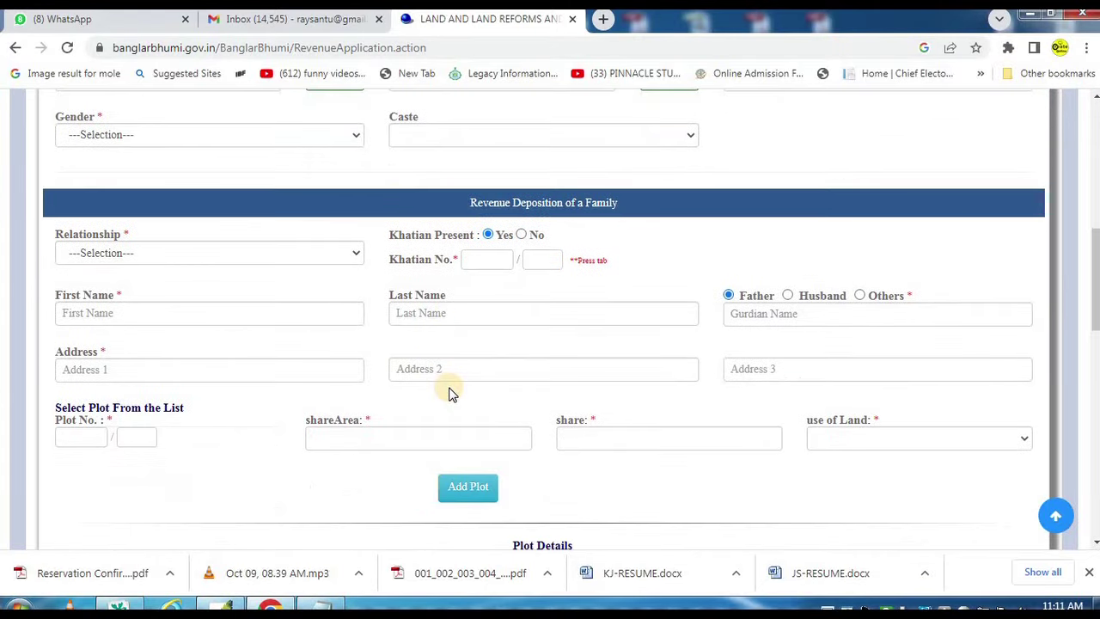
{"action": "scroll", "coordinate": [447, 392], "scroll_direction": "down", "scroll_amount": 5}
{"action": "scroll", "coordinate": [448, 394], "scroll_direction": "down", "scroll_amount": 4}
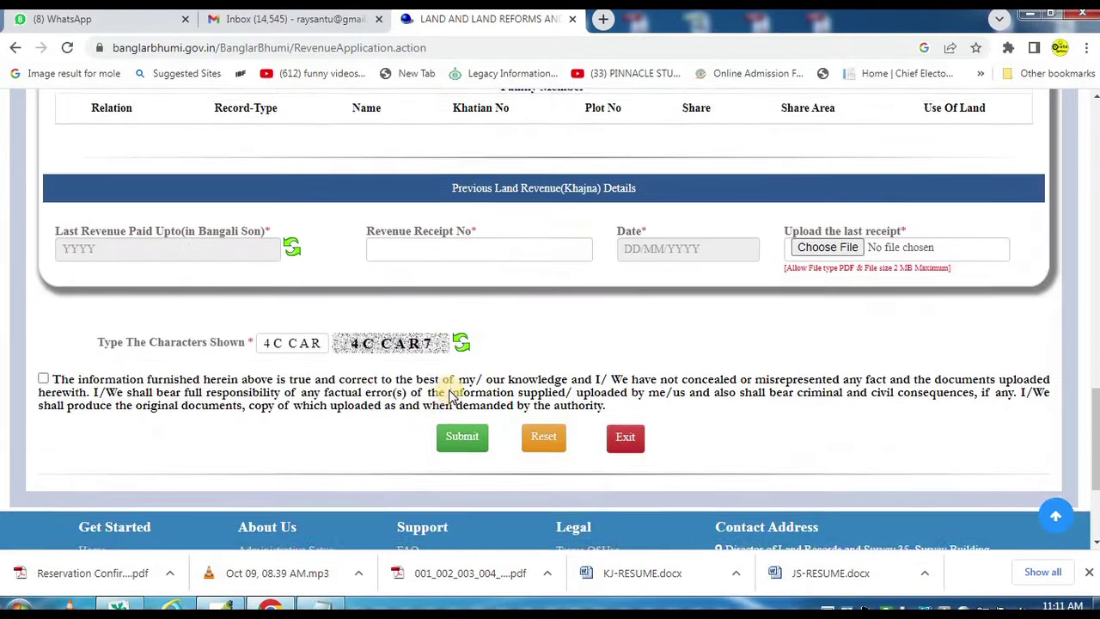
{"action": "scroll", "coordinate": [448, 393], "scroll_direction": "up", "scroll_amount": 15}
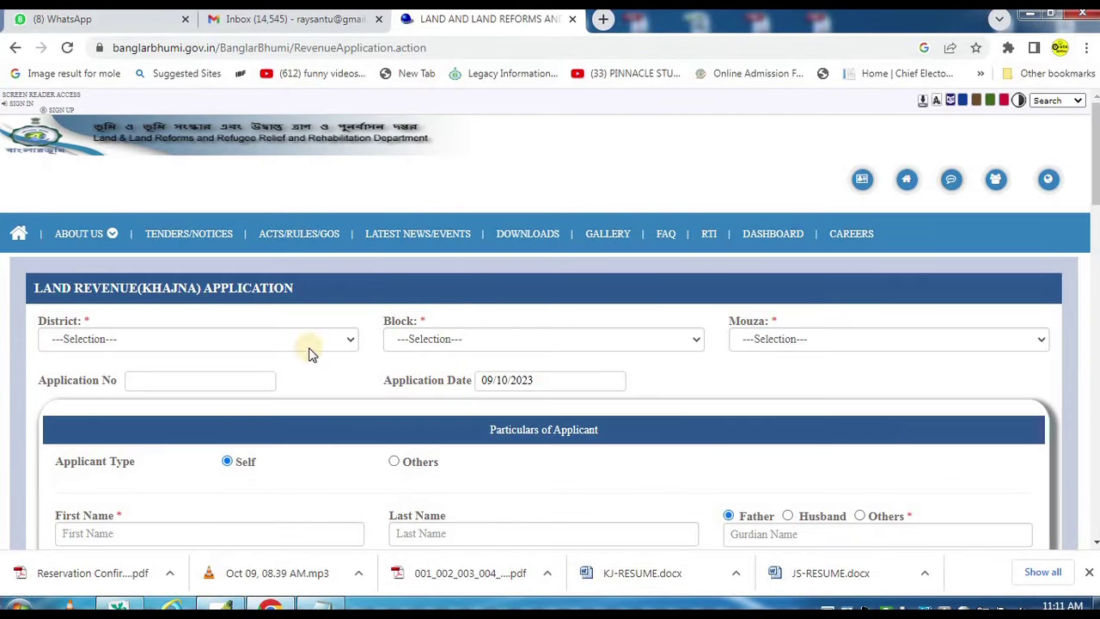
{"action": "scroll", "coordinate": [120, 347], "scroll_direction": "down", "scroll_amount": 1}
{"action": "left_click", "coordinate": [121, 262]}
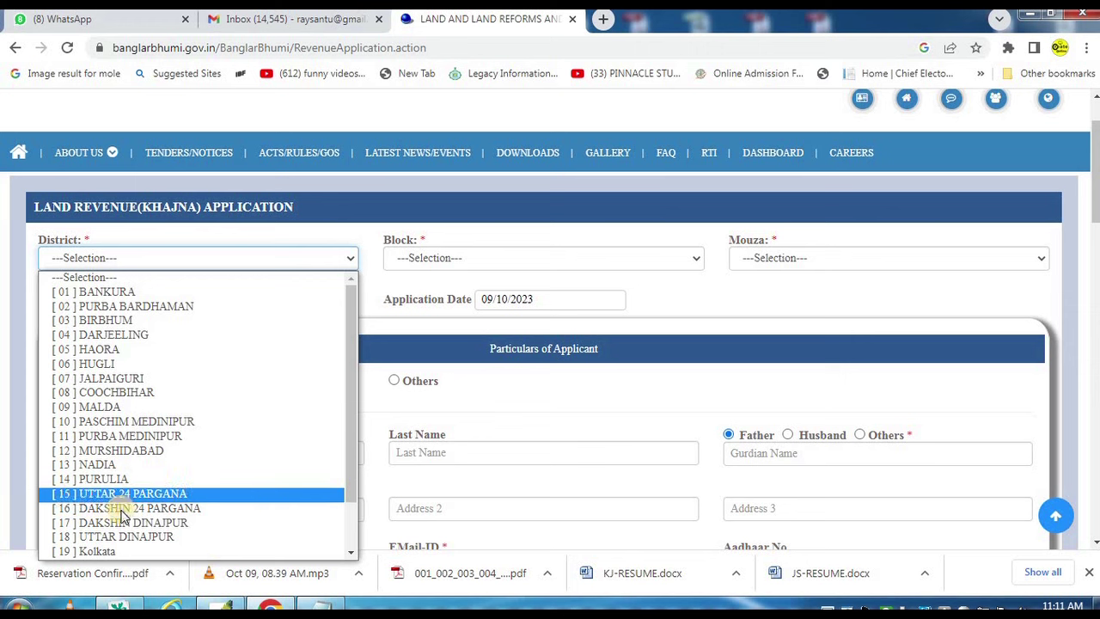
{"action": "left_click", "coordinate": [120, 508]}
{"action": "left_click", "coordinate": [464, 262]}
{"action": "scroll", "coordinate": [458, 387], "scroll_direction": "down", "scroll_amount": 5}
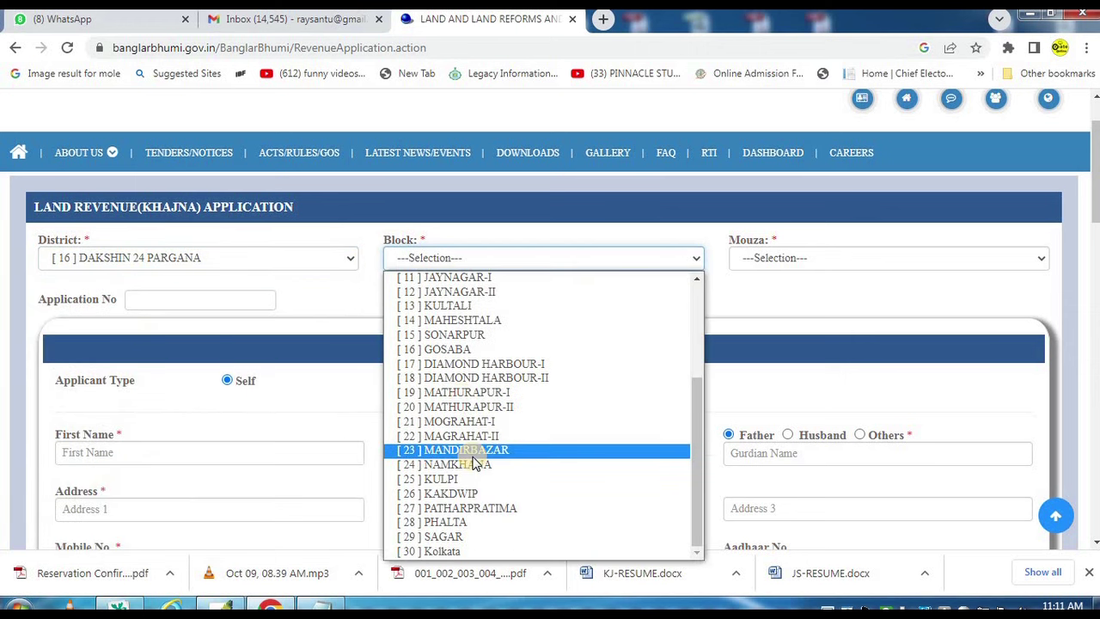
{"action": "left_click", "coordinate": [454, 334]}
- Select mouza [059] Sreepur Bagher Khol
{"action": "left_click", "coordinate": [859, 258]}
{"action": "scroll", "coordinate": [876, 481], "scroll_direction": "up", "scroll_amount": 10}
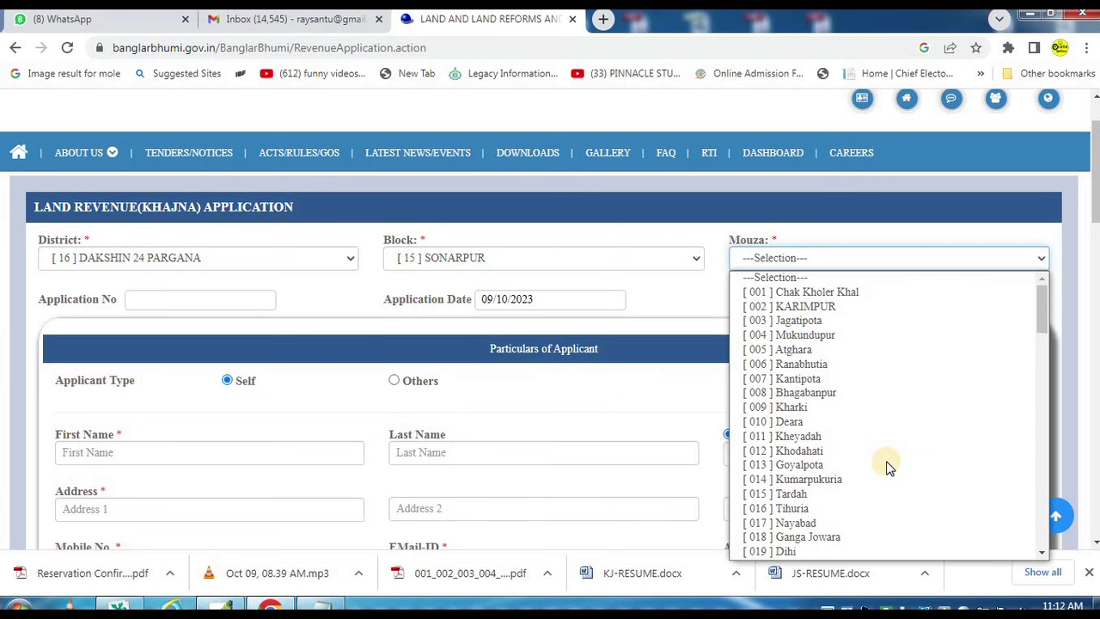
{"action": "scroll", "coordinate": [887, 455], "scroll_direction": "down", "scroll_amount": 6}
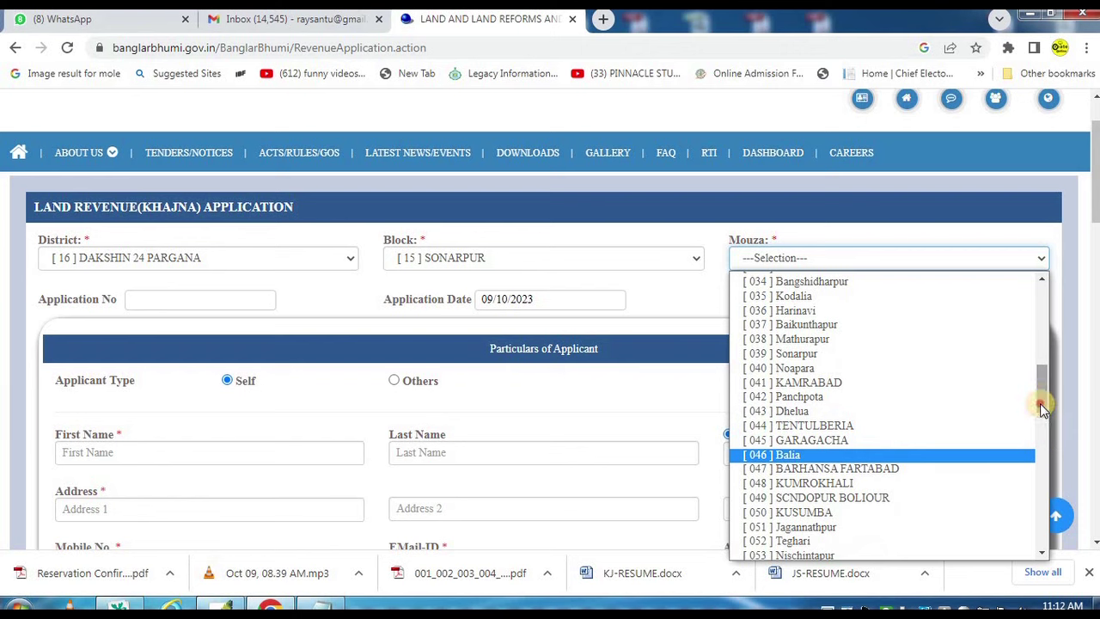
{"action": "left_click_drag", "start_coordinate": [1041, 409], "coordinate": [1043, 441]}
{"action": "left_click", "coordinate": [896, 378]}
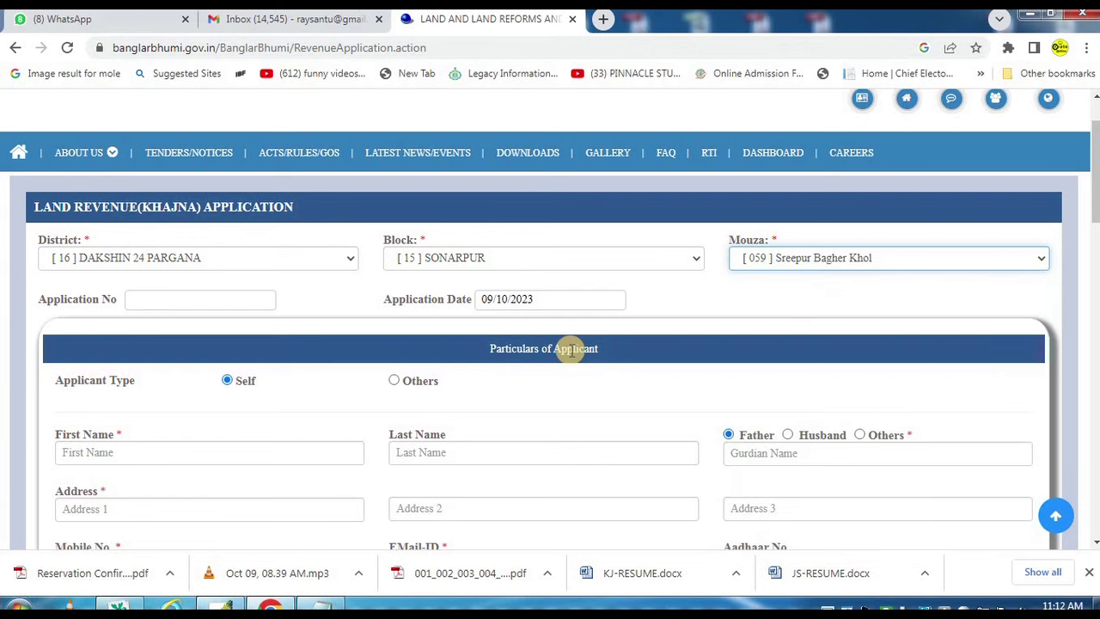
{"action": "left_click", "coordinate": [508, 378]}
{"action": "scroll", "coordinate": [565, 408], "scroll_direction": "down", "scroll_amount": 2}
{"action": "scroll", "coordinate": [565, 408], "scroll_direction": "down", "scroll_amount": 1}
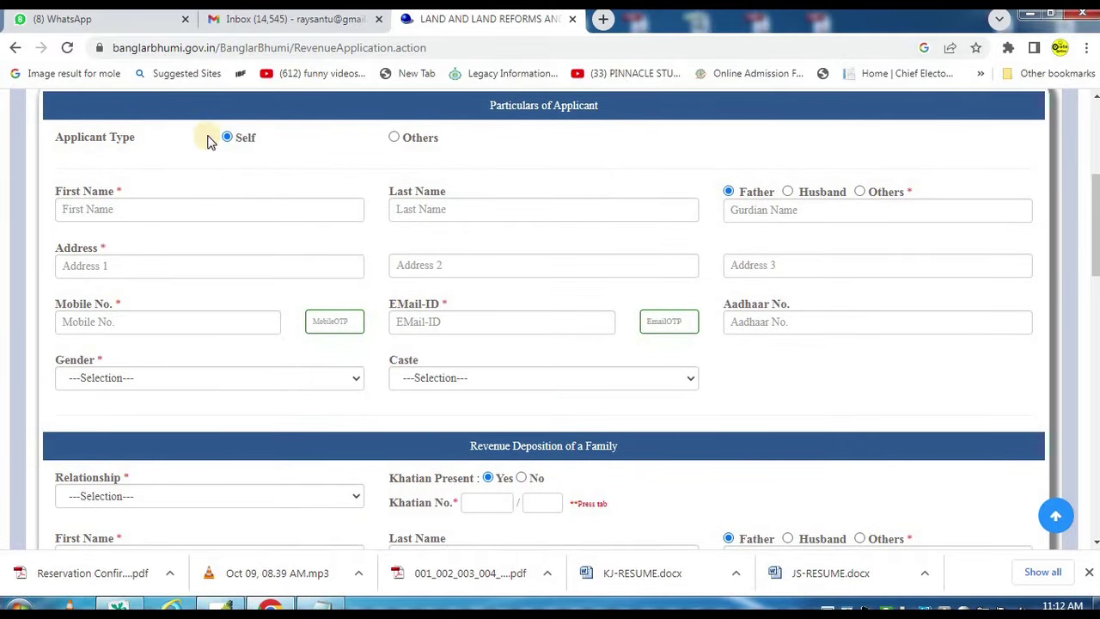
{"action": "left_click_drag", "start_coordinate": [193, 116], "coordinate": [301, 163]}
{"action": "mouse_move", "coordinate": [48, 177]}
{"action": "left_mouse_down"}
{"action": "mouse_move", "coordinate": [82, 209]}
{"action": "mouse_move", "coordinate": [366, 230]}
{"action": "left_mouse_up"}
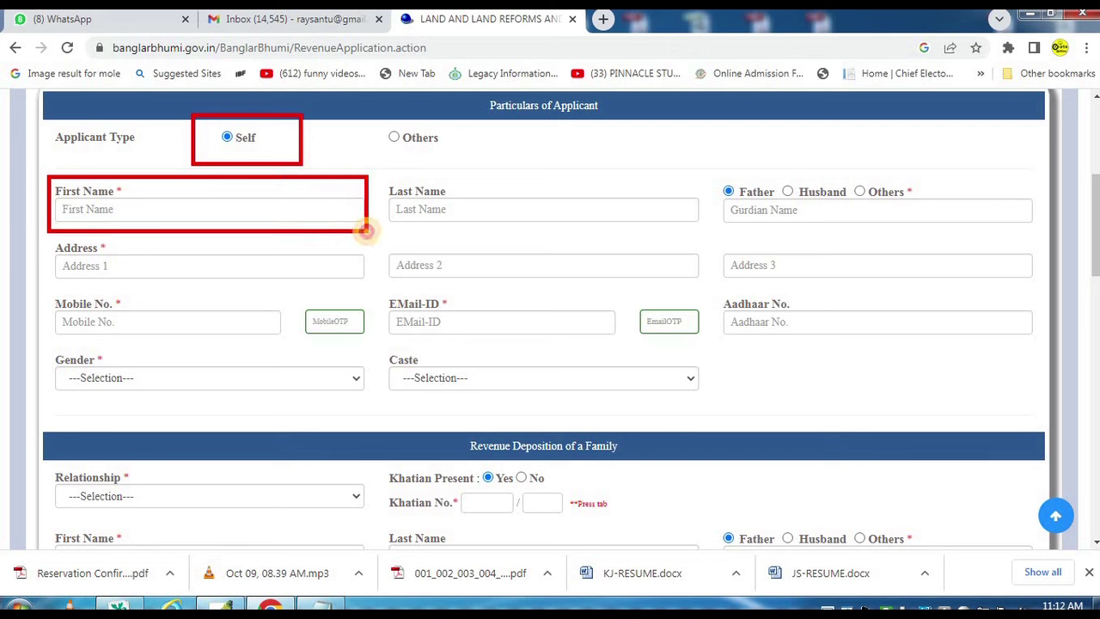
{"action": "left_click", "coordinate": [372, 177]}
{"action": "left_click_drag", "start_coordinate": [393, 191], "coordinate": [669, 233]}
{"action": "left_click", "coordinate": [706, 169]}
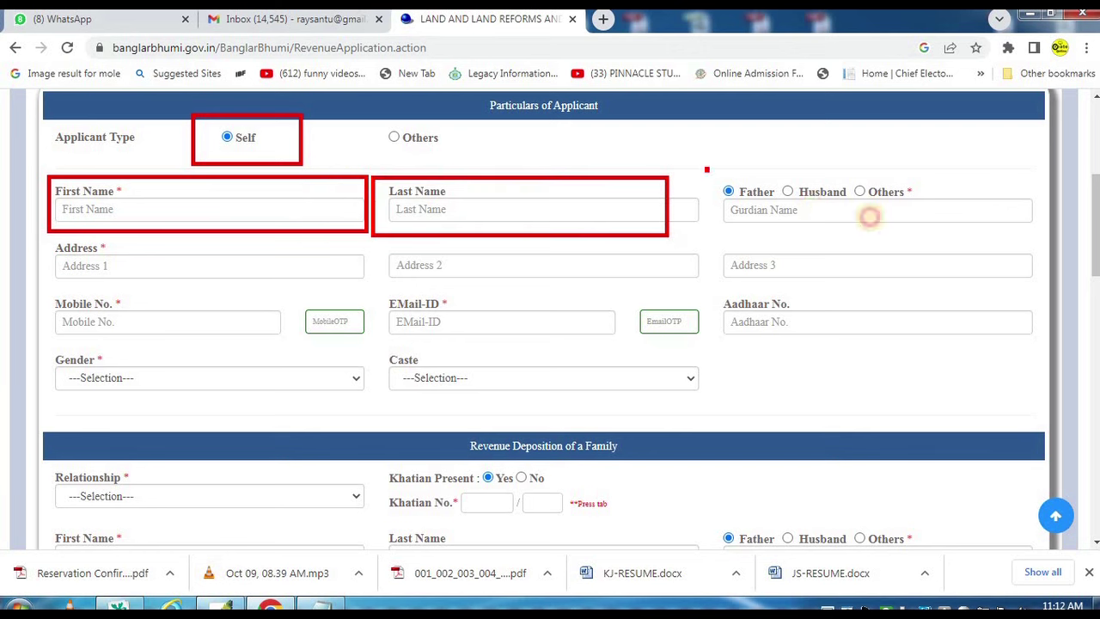
{"action": "left_click_drag", "start_coordinate": [870, 216], "coordinate": [1050, 240]}
{"action": "left_click", "coordinate": [213, 303]}
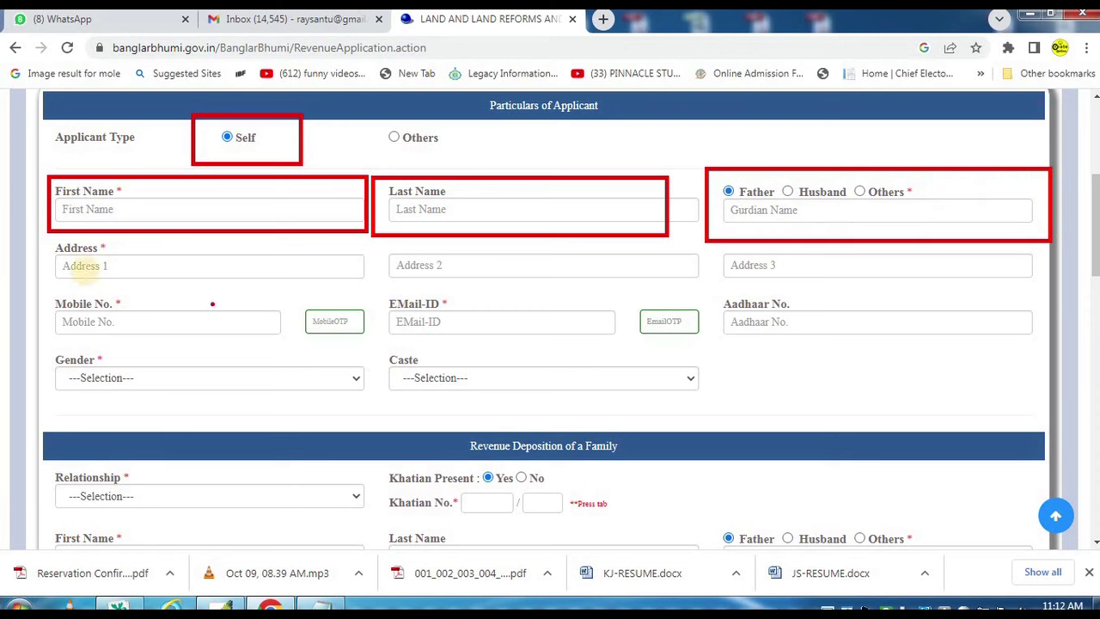
{"action": "mouse_move", "coordinate": [44, 242]}
{"action": "left_mouse_down"}
{"action": "mouse_move", "coordinate": [177, 284]}
{"action": "mouse_move", "coordinate": [356, 297]}
{"action": "left_mouse_up"}
{"action": "left_click", "coordinate": [415, 256]}
{"action": "mouse_move", "coordinate": [385, 243]}
{"action": "left_mouse_down"}
{"action": "mouse_move", "coordinate": [527, 282]}
{"action": "mouse_move", "coordinate": [705, 290]}
{"action": "left_mouse_up"}
{"action": "left_click_drag", "start_coordinate": [729, 250], "coordinate": [1050, 292]}
{"action": "mouse_move", "coordinate": [49, 298]}
{"action": "left_mouse_down"}
{"action": "mouse_move", "coordinate": [69, 319]}
{"action": "mouse_move", "coordinate": [291, 368]}
{"action": "mouse_move", "coordinate": [288, 352]}
{"action": "left_mouse_up"}
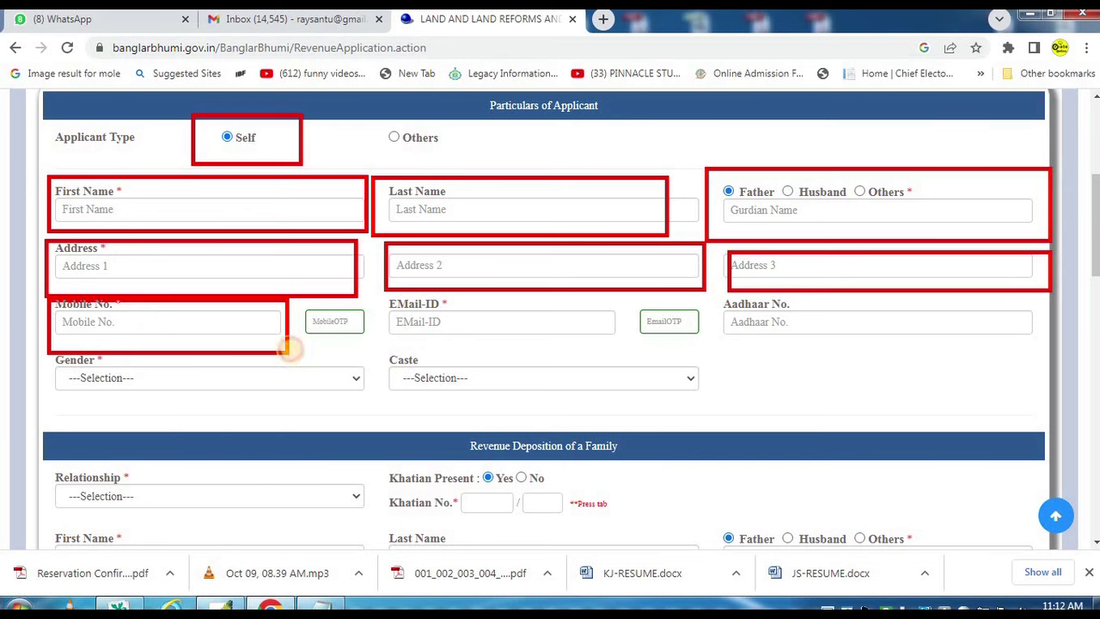
{"action": "left_click_drag", "start_coordinate": [292, 301], "coordinate": [373, 351]}
{"action": "mouse_move", "coordinate": [385, 302]}
{"action": "left_mouse_down"}
{"action": "mouse_move", "coordinate": [630, 348]}
{"action": "mouse_move", "coordinate": [713, 299]}
{"action": "left_mouse_up"}
{"action": "left_click_drag", "start_coordinate": [231, 341], "coordinate": [336, 456]}
{"action": "left_click_drag", "start_coordinate": [461, 337], "coordinate": [544, 421]}
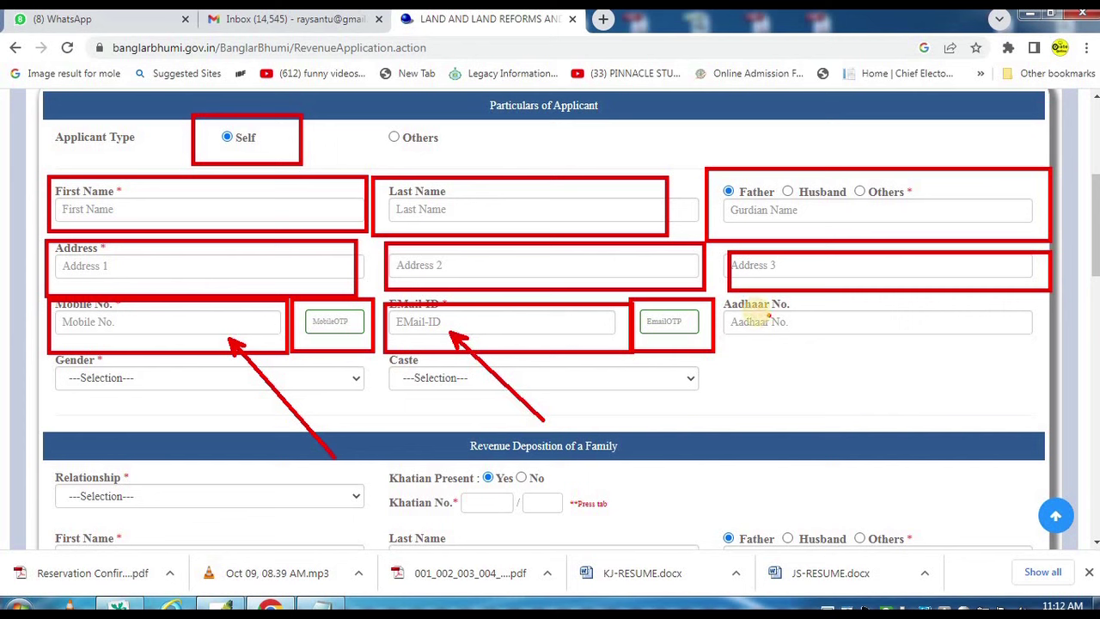
{"action": "left_click_drag", "start_coordinate": [720, 297], "coordinate": [1056, 366]}
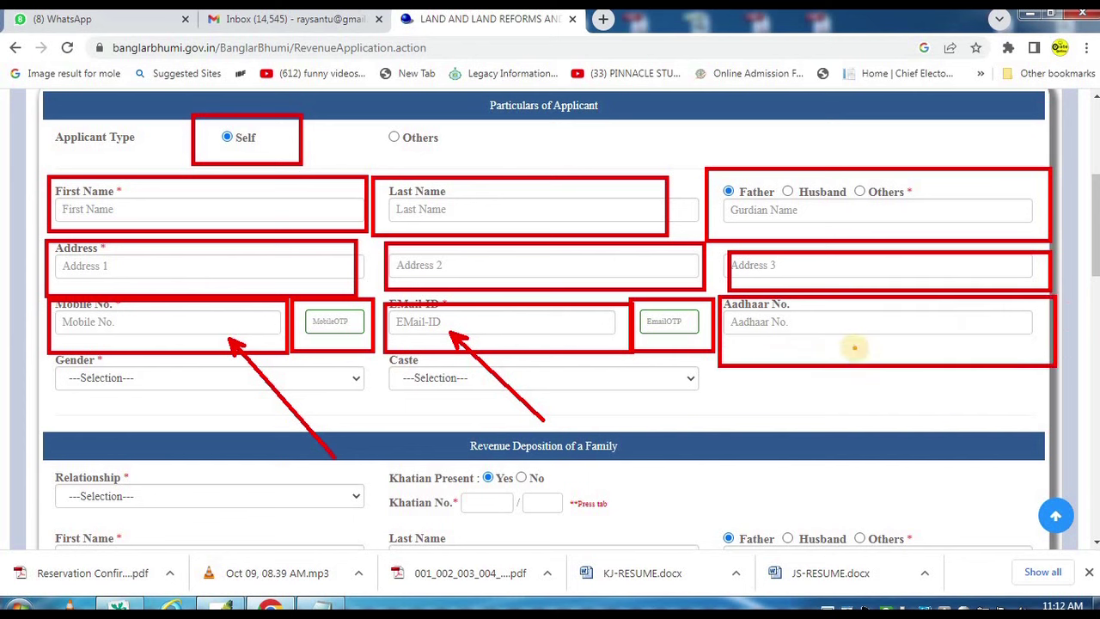
{"action": "key", "text": "Escape"}
{"action": "left_click", "coordinate": [134, 378]}
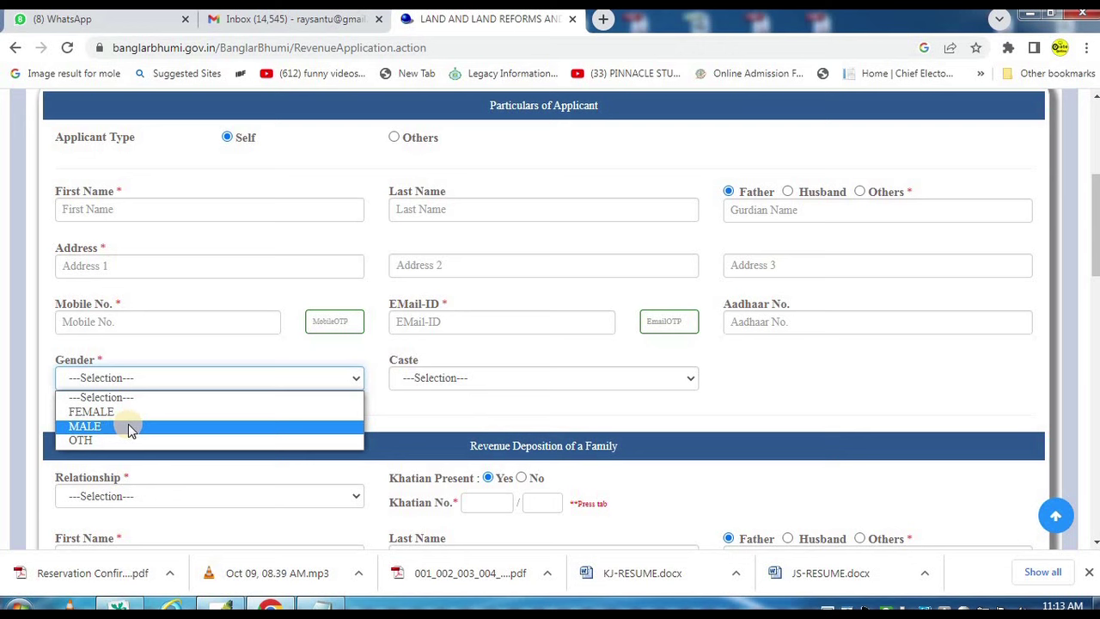
- Set the applicant's gender to FEMALE and caste to GENERAL
{"action": "left_click", "coordinate": [125, 413]}
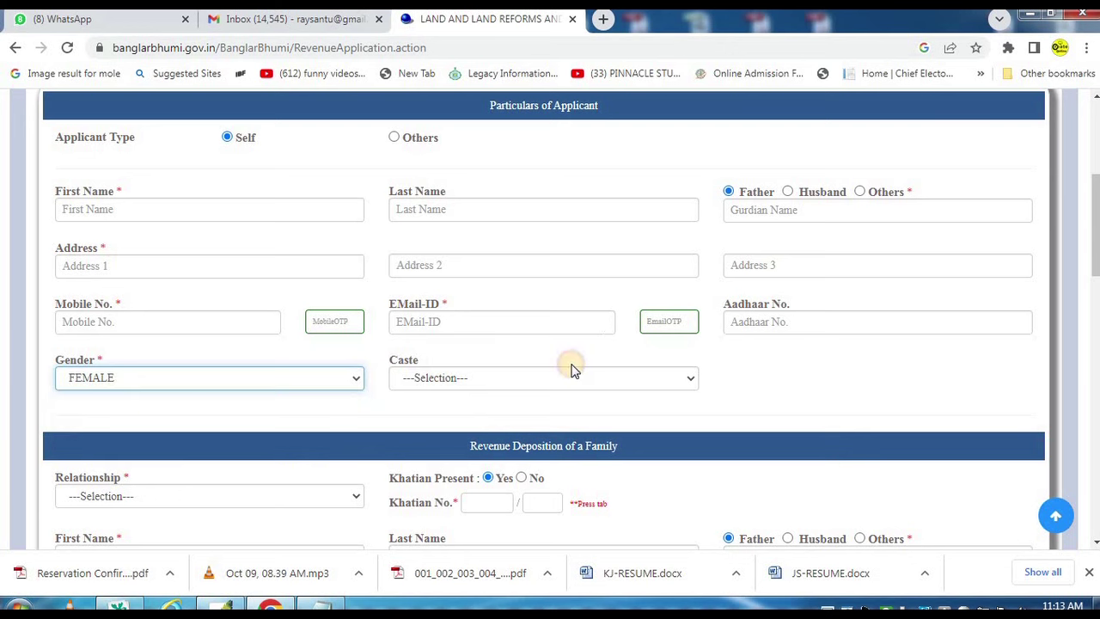
{"action": "left_click", "coordinate": [499, 384]}
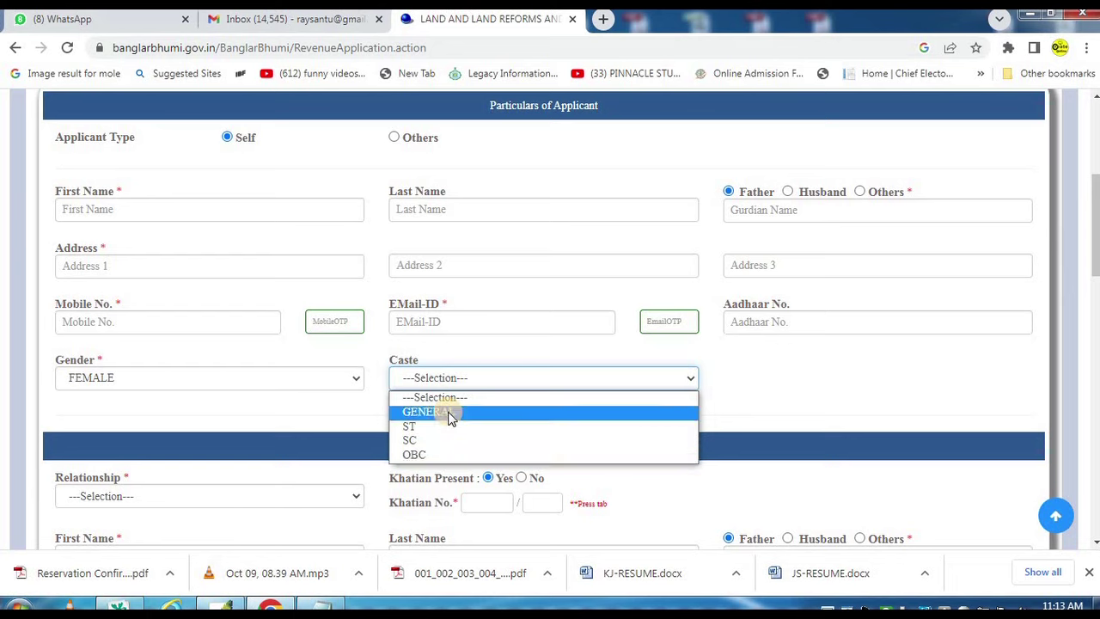
{"action": "left_click", "coordinate": [447, 411]}
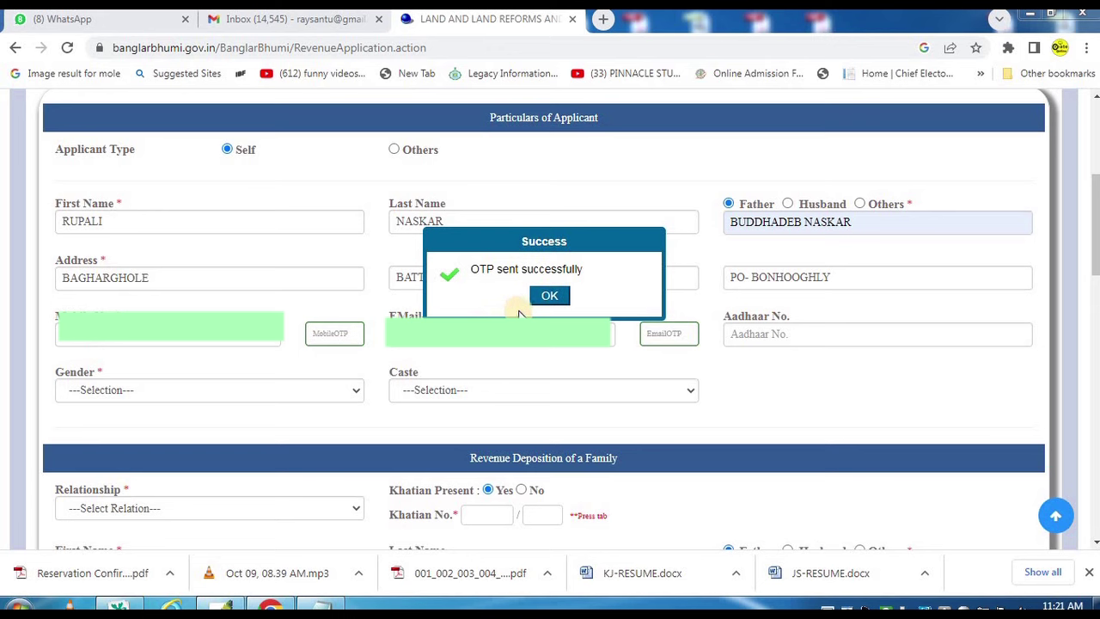
- Dismiss the OTP-sent notice, enter the mobile verification code, and focus the e-mail code box
{"action": "left_click", "coordinate": [550, 297]}
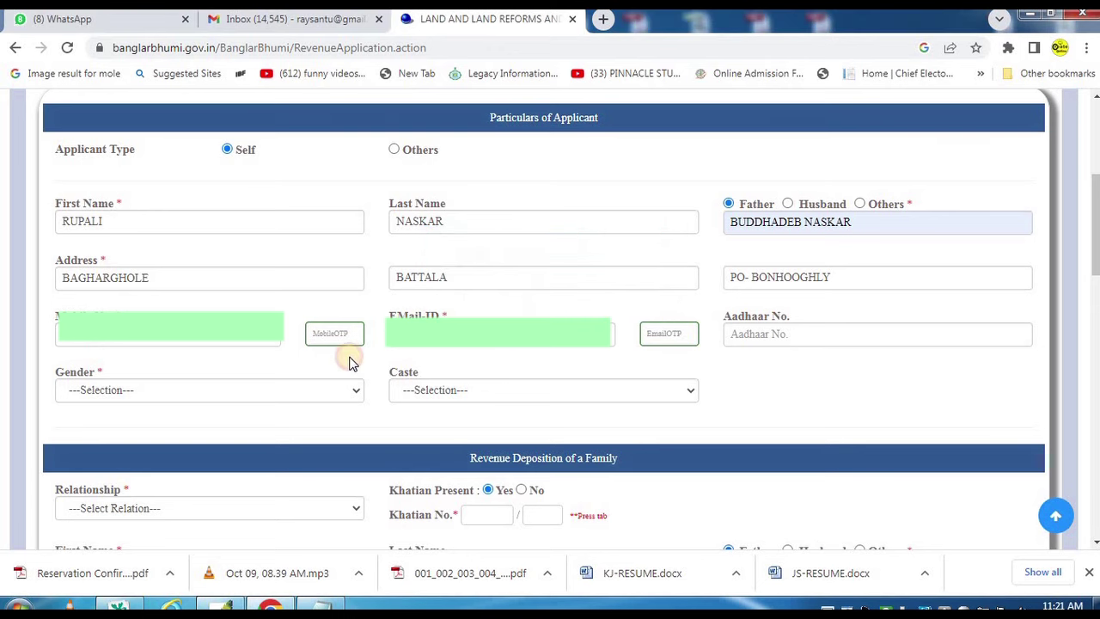
{"action": "left_click", "coordinate": [336, 335]}
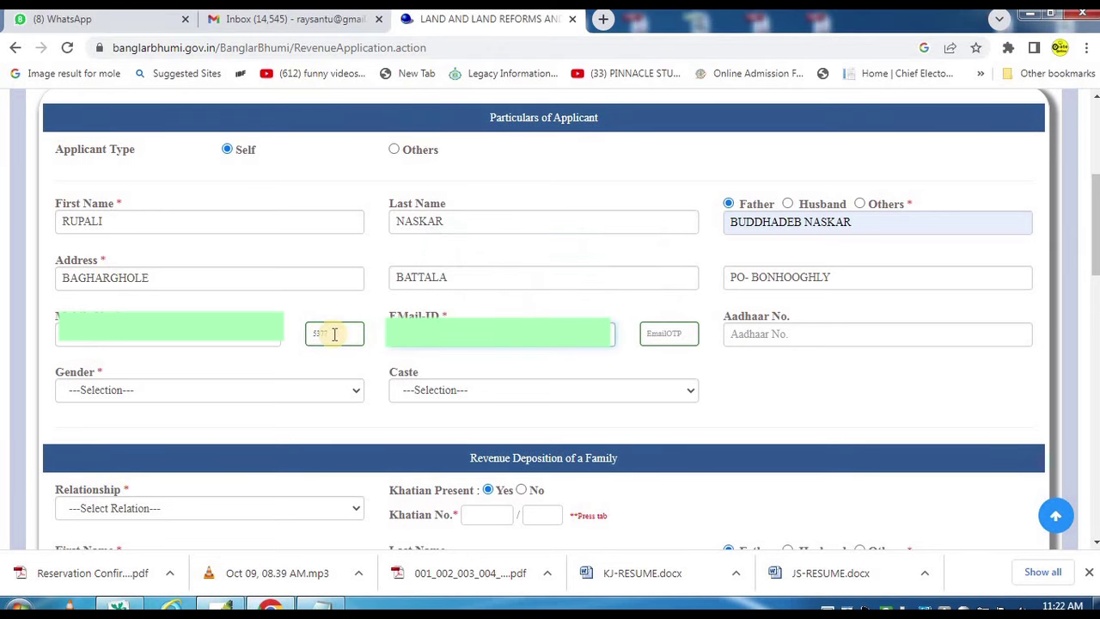
{"action": "left_click", "coordinate": [550, 296]}
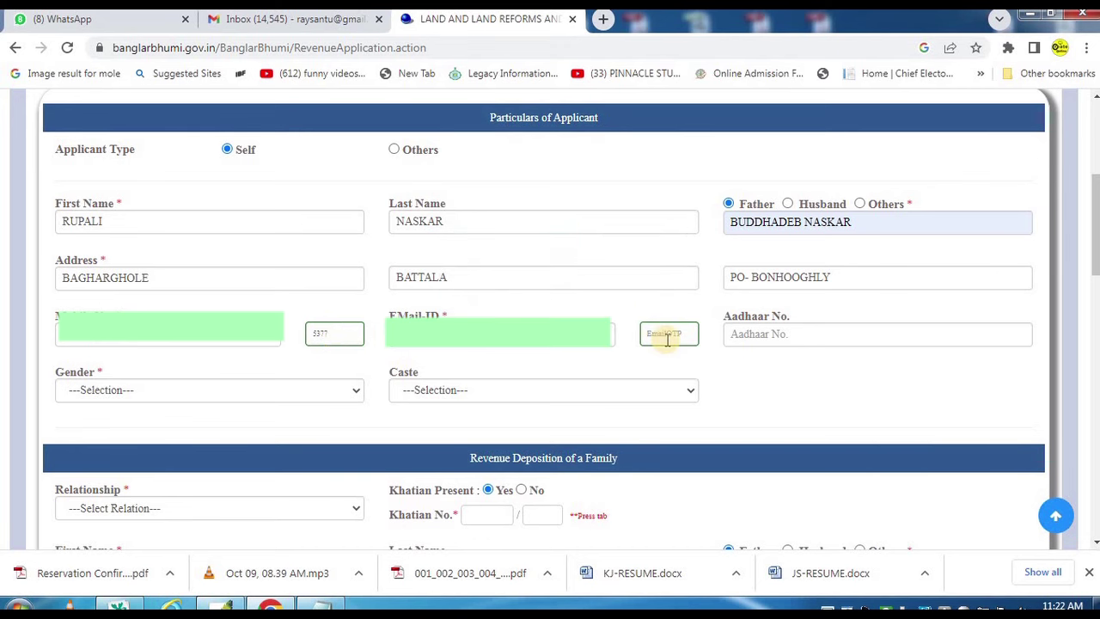
{"action": "left_click", "coordinate": [667, 338]}
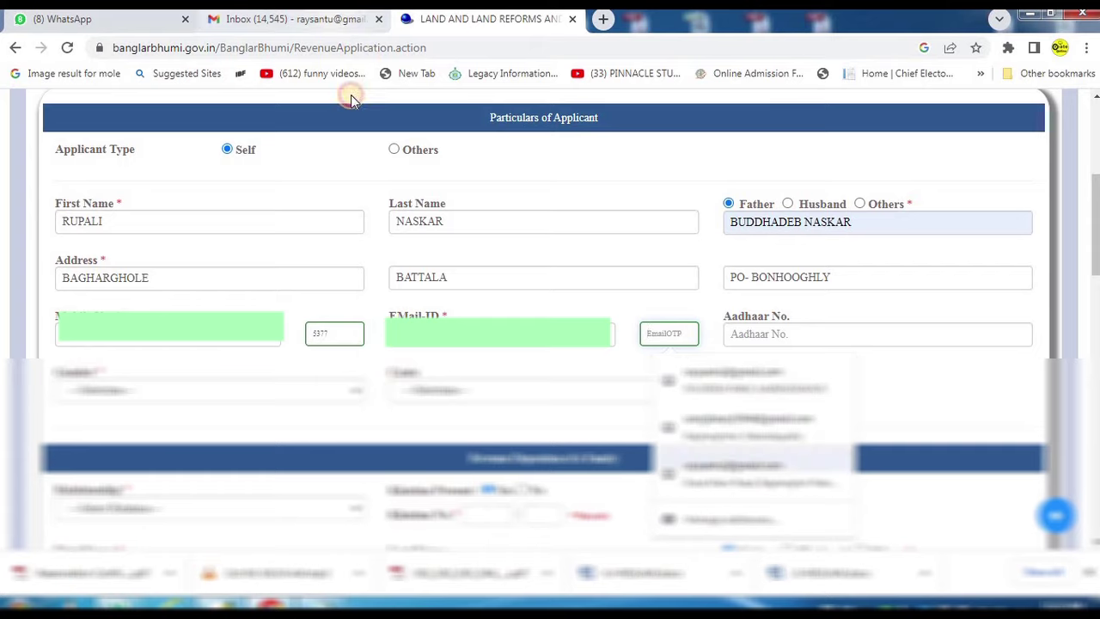
{"action": "left_click", "coordinate": [339, 21]}
- Refresh Gmail until the Rent(Khajna) Application OTP e-mail arrives, then return to the form
{"action": "left_click", "coordinate": [248, 154]}
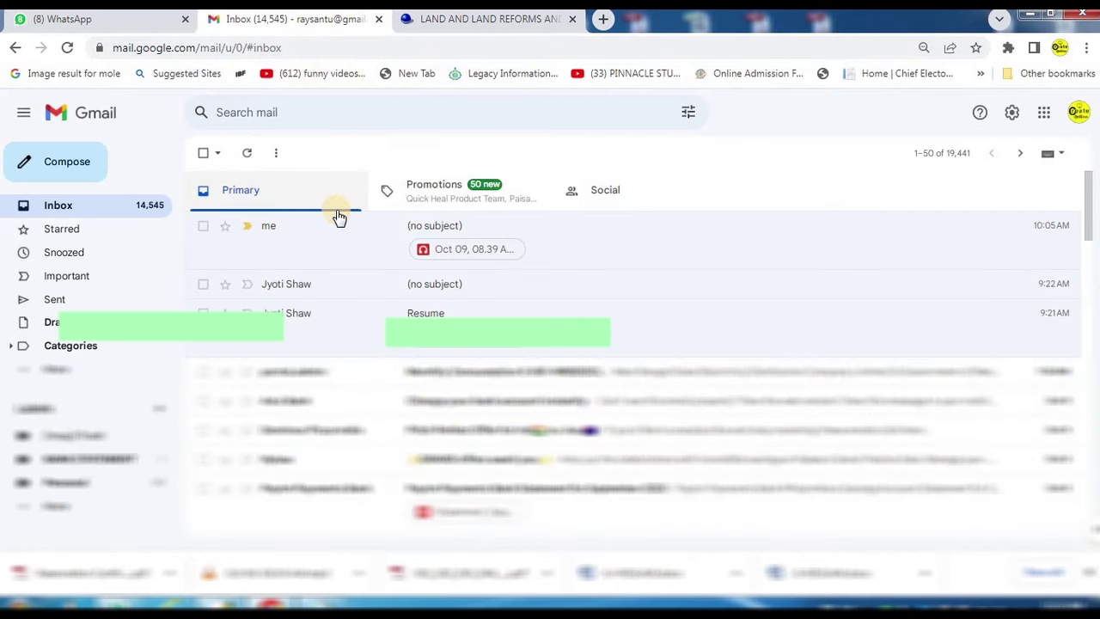
{"action": "left_click", "coordinate": [247, 153]}
{"action": "left_click", "coordinate": [247, 155]}
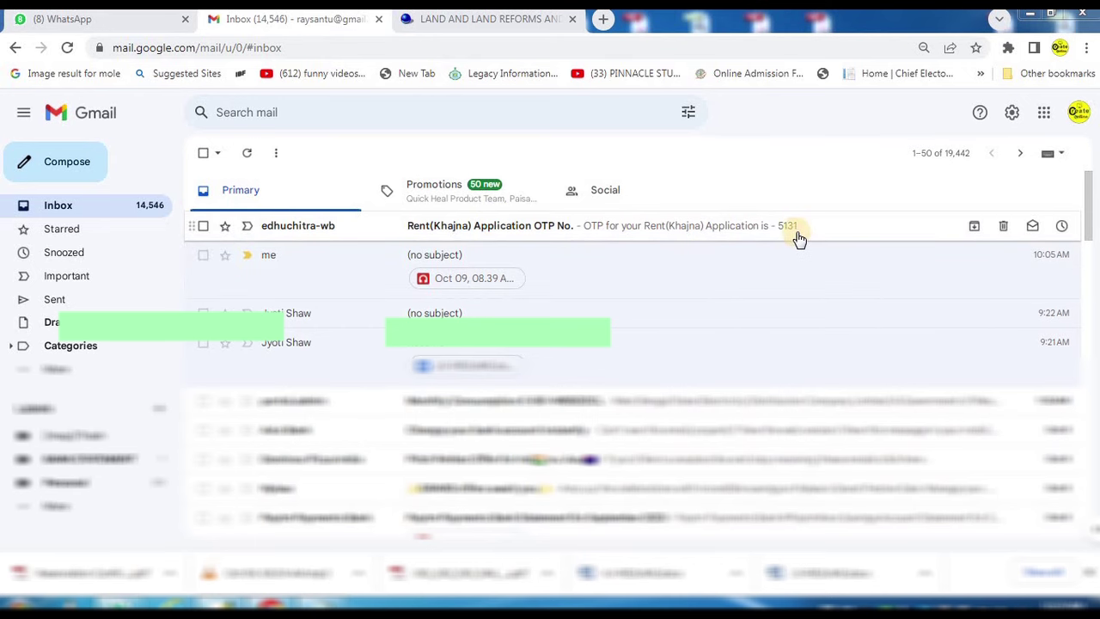
{"action": "left_click", "coordinate": [483, 19]}
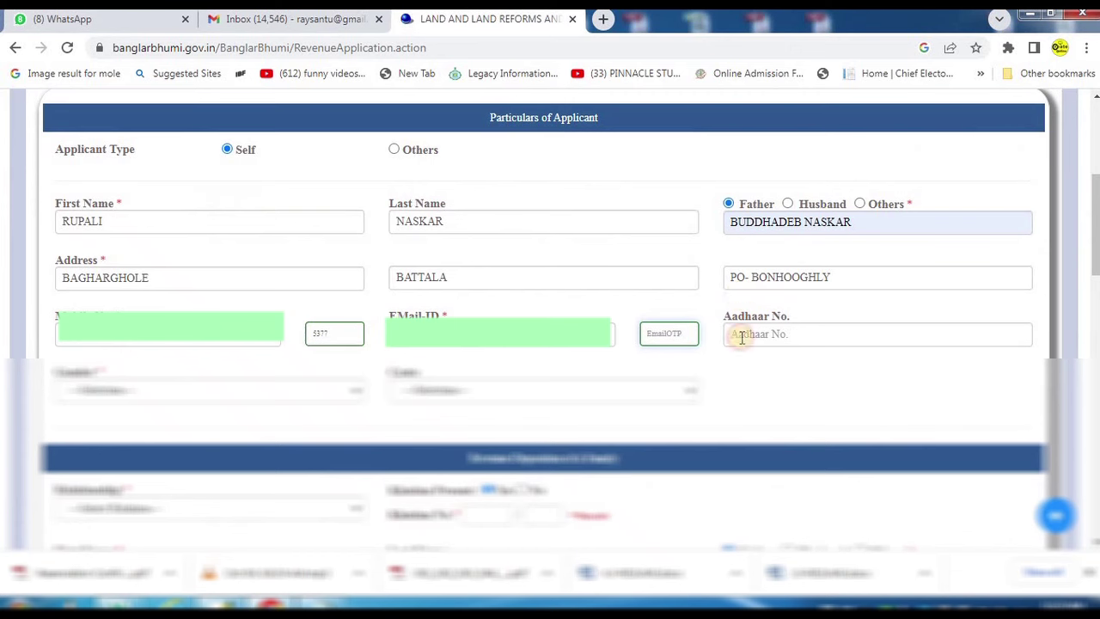
- Enter the e-mail verification code and choose FEMALE gender and GENERAL caste
{"action": "left_click", "coordinate": [668, 332]}
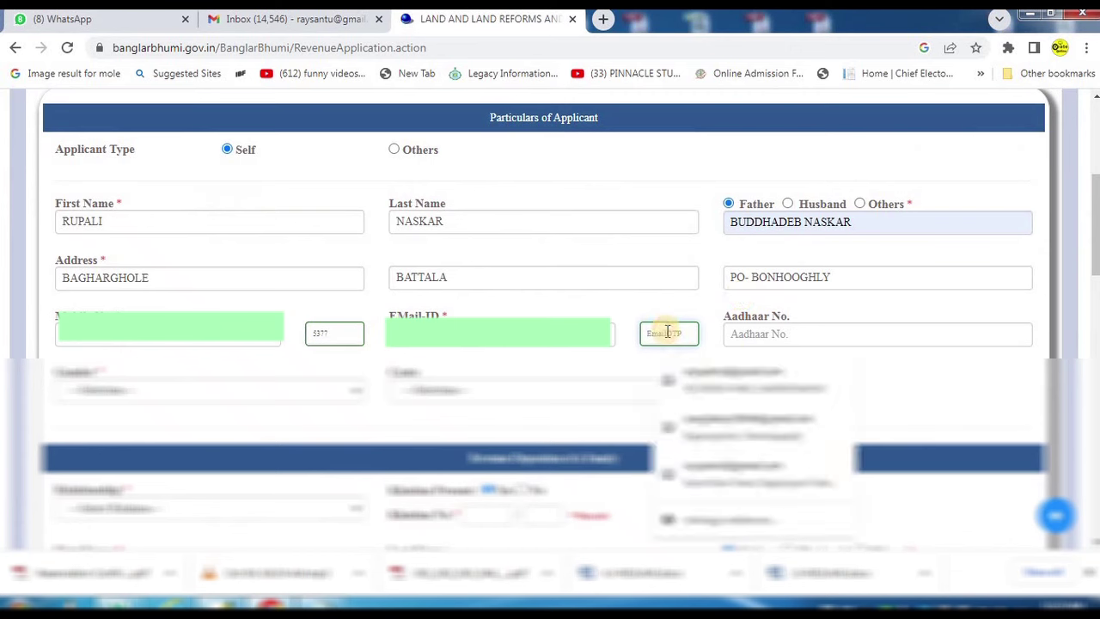
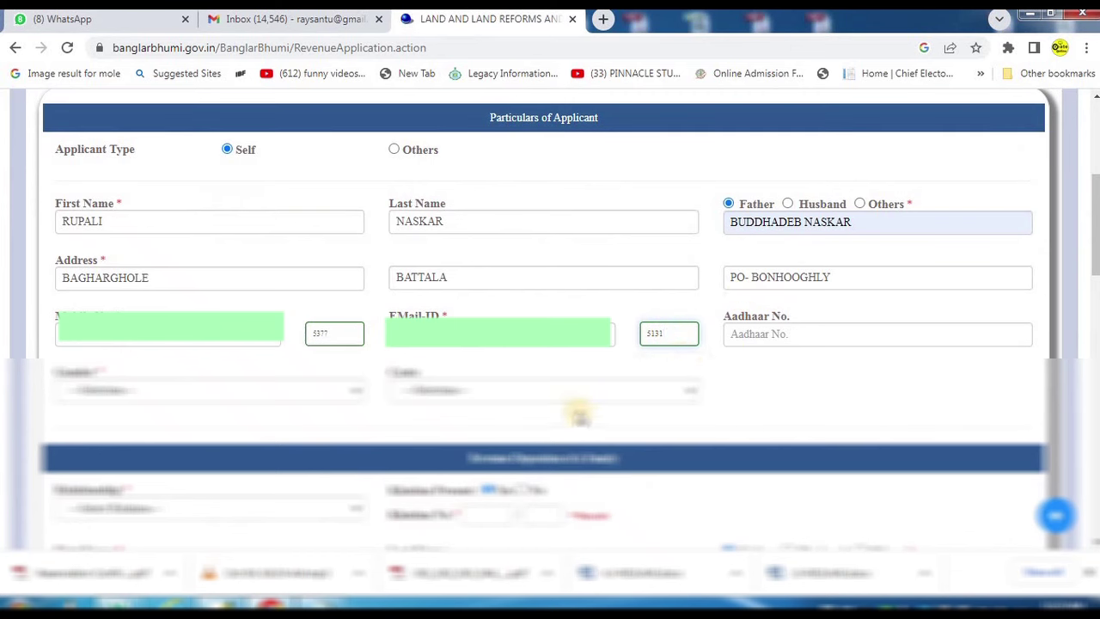
{"action": "left_click", "coordinate": [132, 394]}
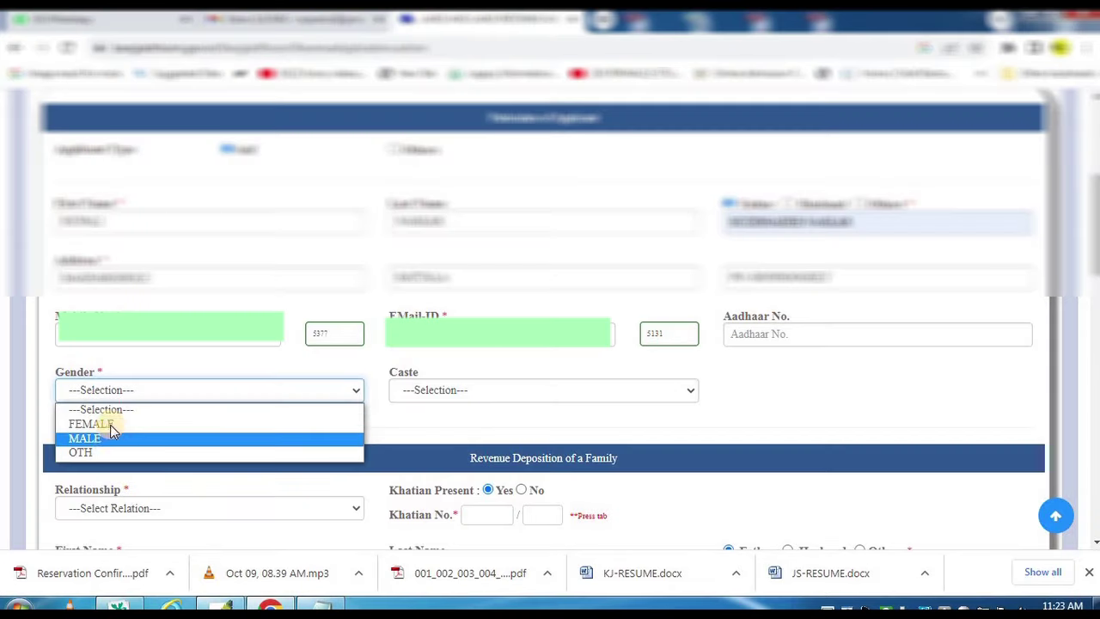
{"action": "left_click", "coordinate": [109, 422]}
{"action": "left_click", "coordinate": [471, 392]}
{"action": "left_click", "coordinate": [447, 422]}
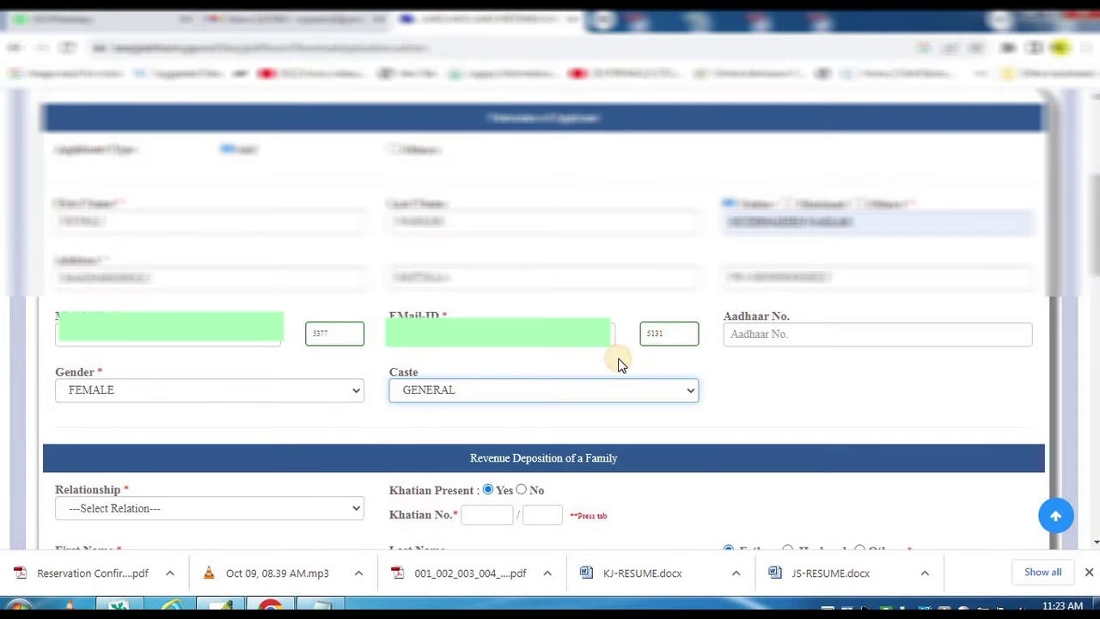
{"action": "scroll", "coordinate": [746, 392], "scroll_direction": "down", "scroll_amount": 4}
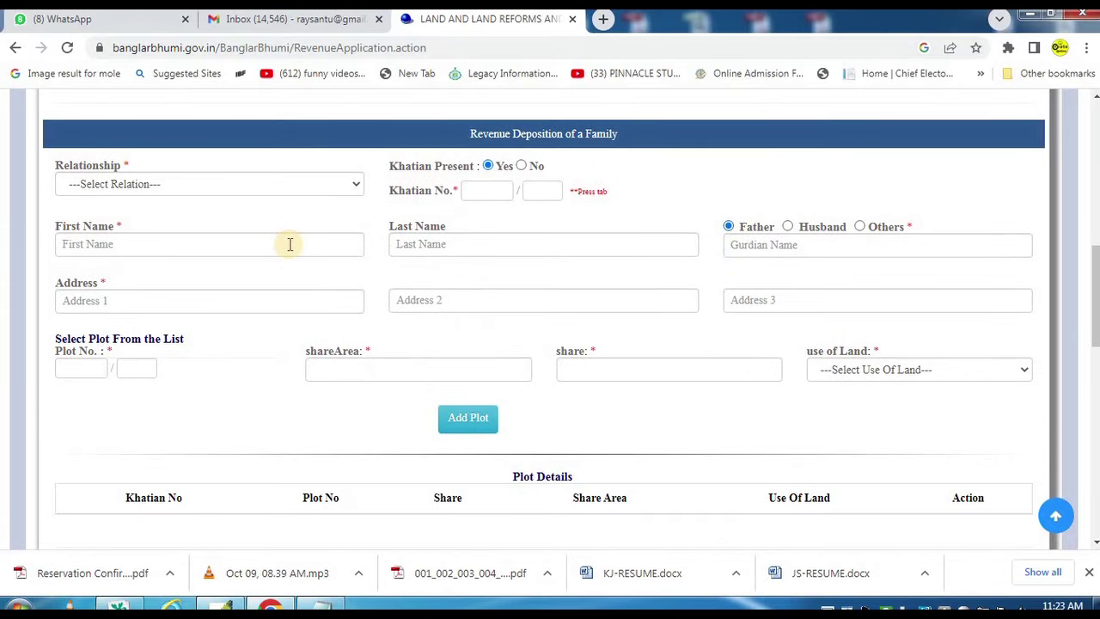
- Set relationship to [01]Self, enter the khatian number, and confirm it as correct
{"action": "mouse_move", "coordinate": [445, 115]}
{"action": "left_mouse_down"}
{"action": "mouse_move", "coordinate": [609, 154]}
{"action": "mouse_move", "coordinate": [674, 156]}
{"action": "left_mouse_up"}
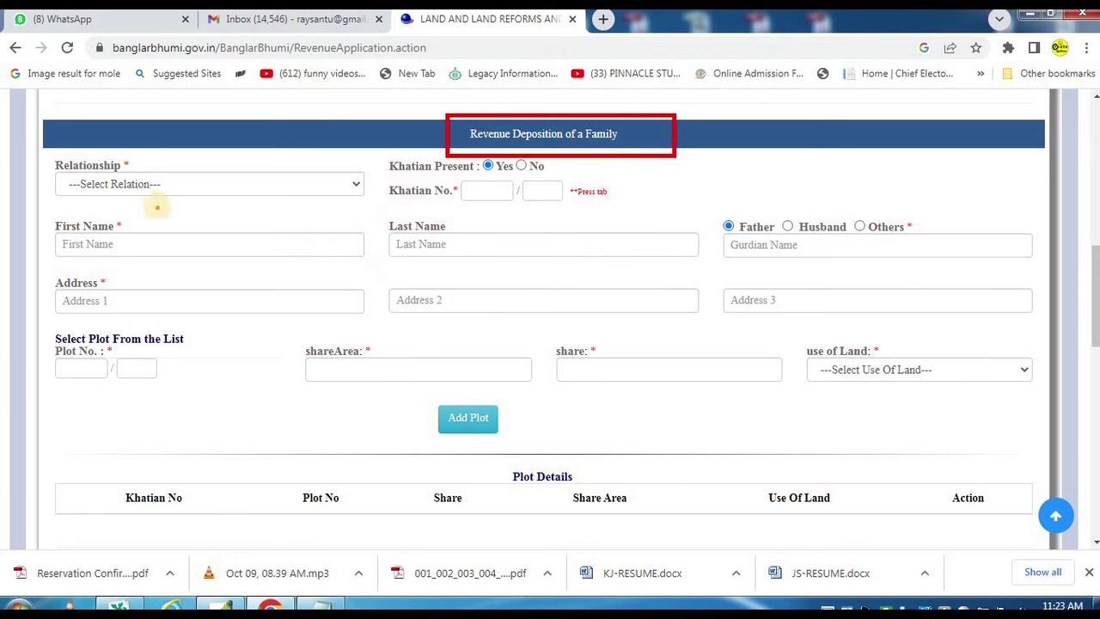
{"action": "left_click", "coordinate": [142, 185]}
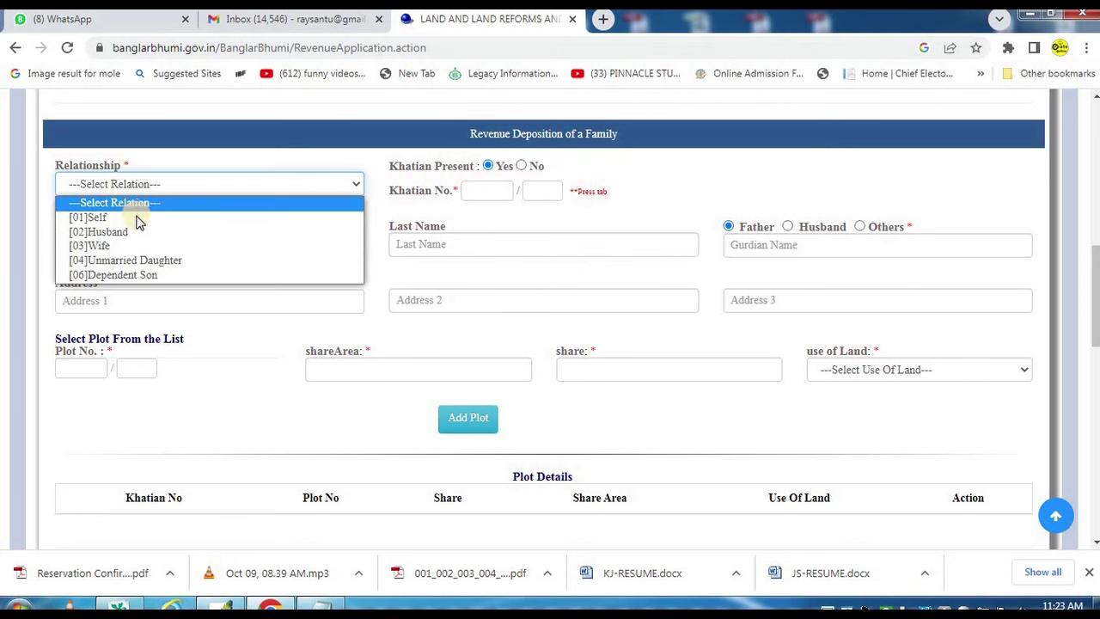
{"action": "left_click", "coordinate": [136, 217]}
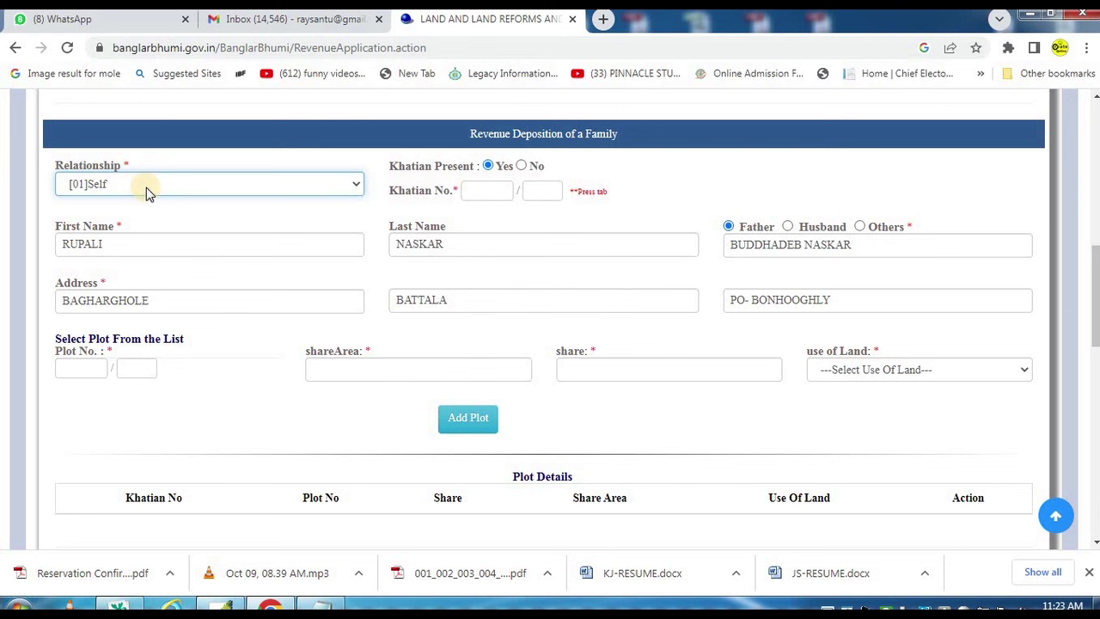
{"action": "left_click", "coordinate": [486, 190]}
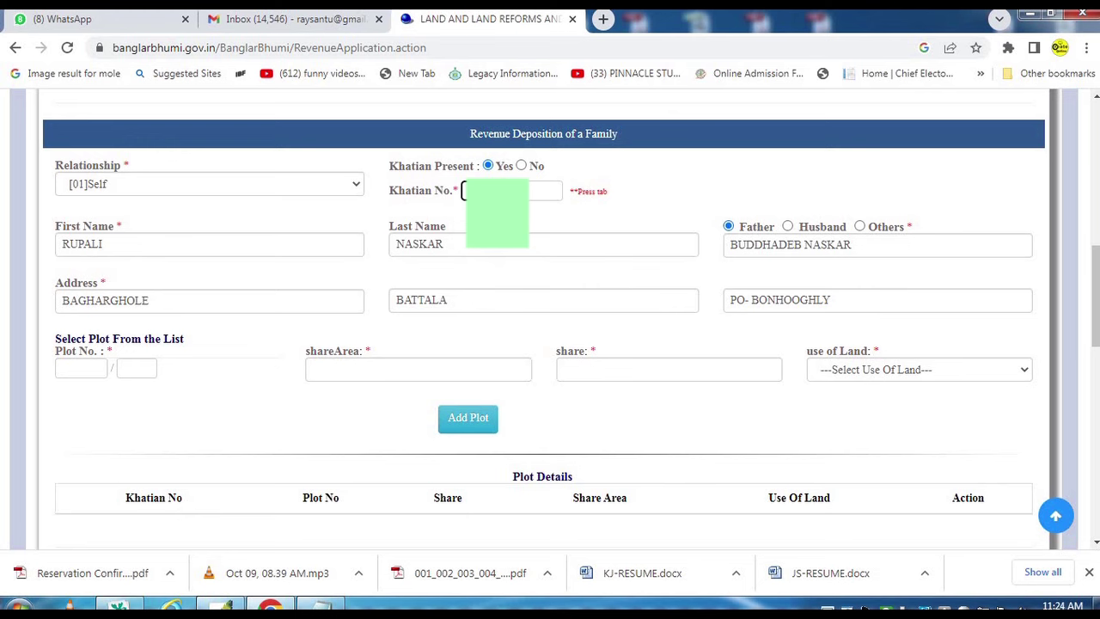
{"action": "key", "text": "Tab"}
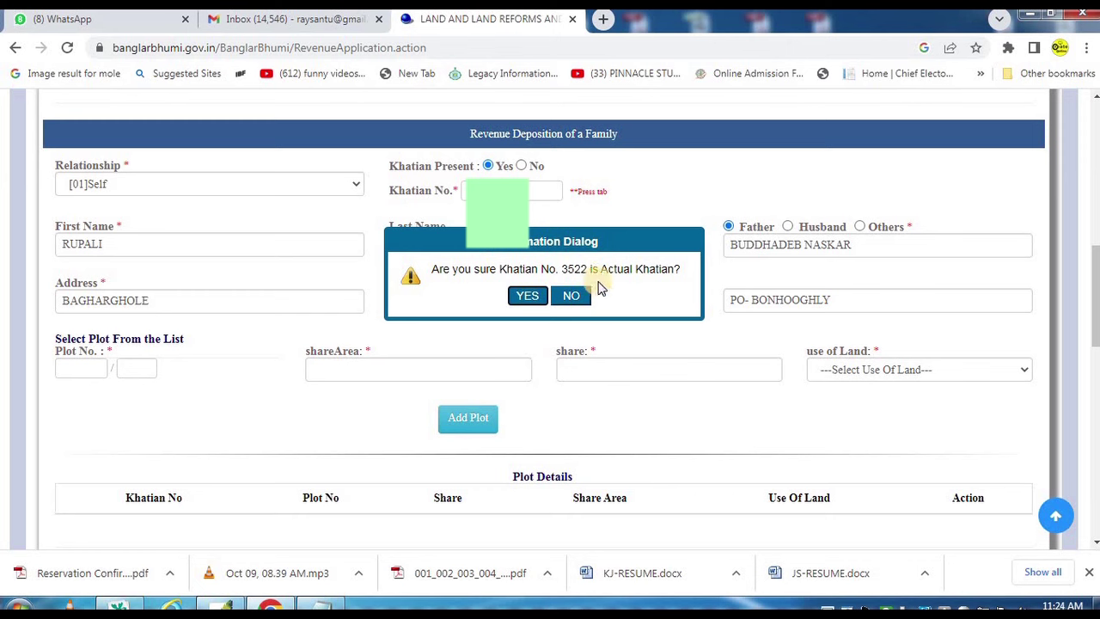
{"action": "left_click", "coordinate": [526, 297]}
{"action": "left_click_drag", "start_coordinate": [693, 144], "coordinate": [847, 183]}
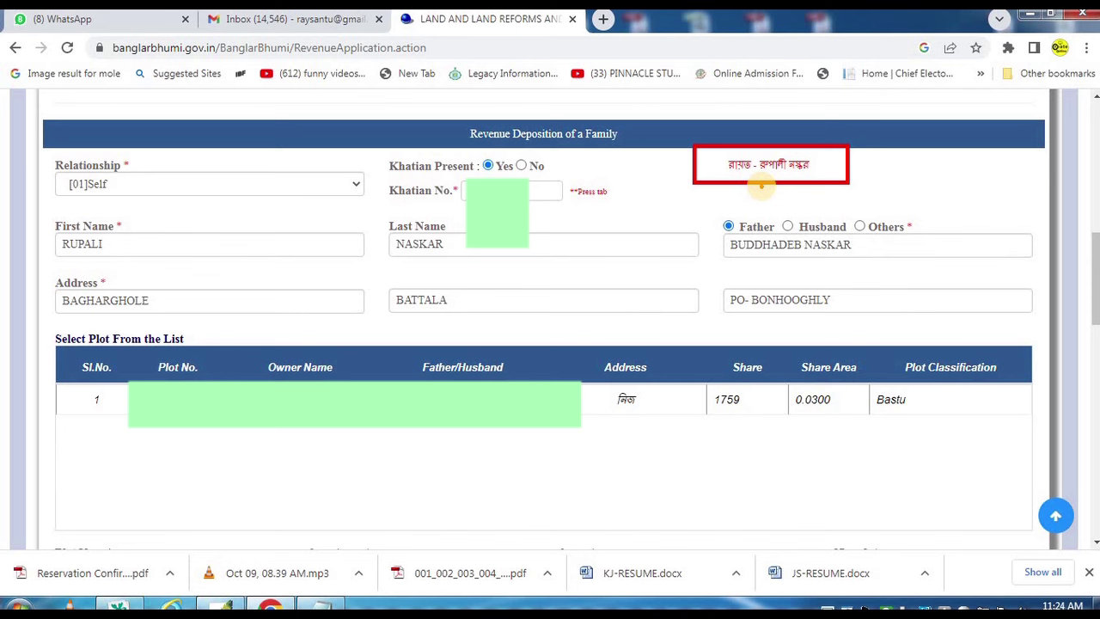
- Pick plot 2103 (share 1759, area 0.0300), set land use [R03]Bastu, and add it
{"action": "scroll", "coordinate": [472, 309], "scroll_direction": "down", "scroll_amount": 2}
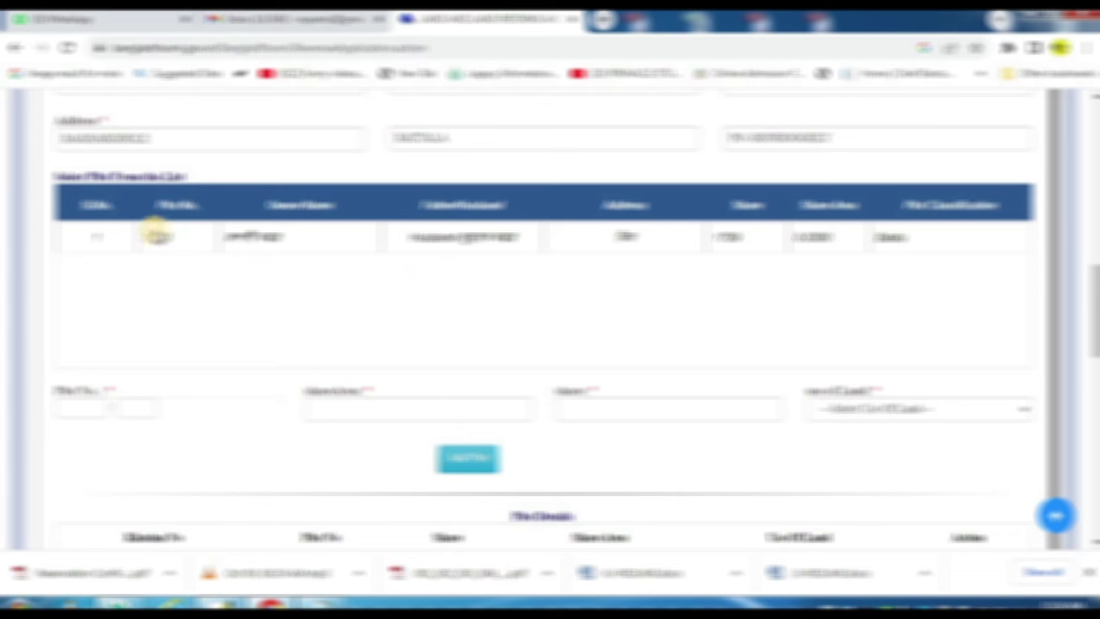
{"action": "left_click", "coordinate": [234, 240]}
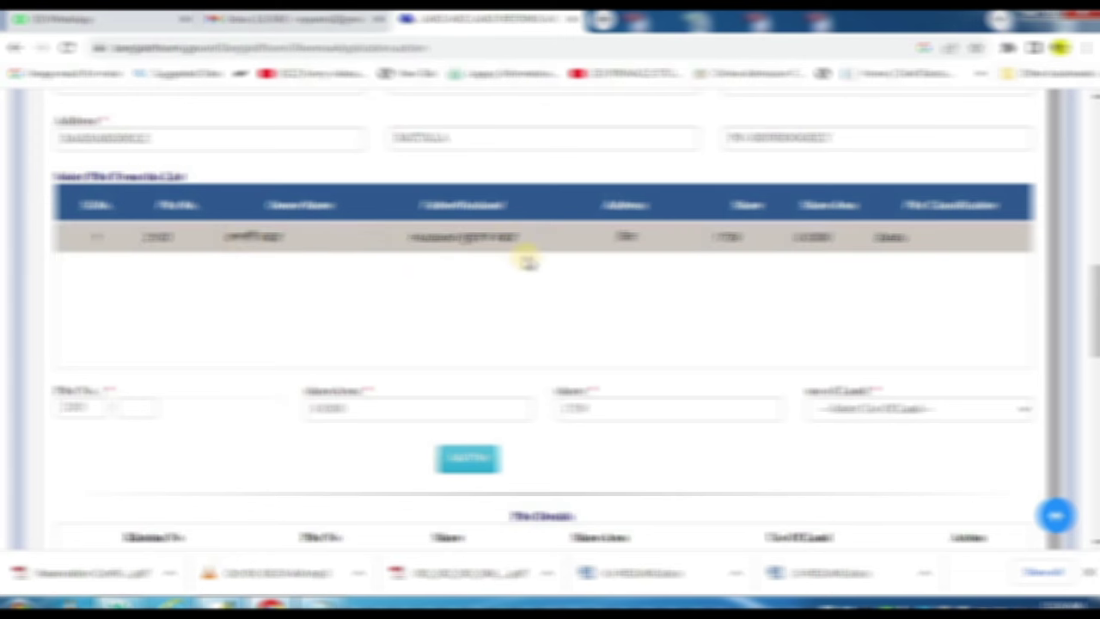
{"action": "left_click_drag", "start_coordinate": [44, 368], "coordinate": [1066, 433]}
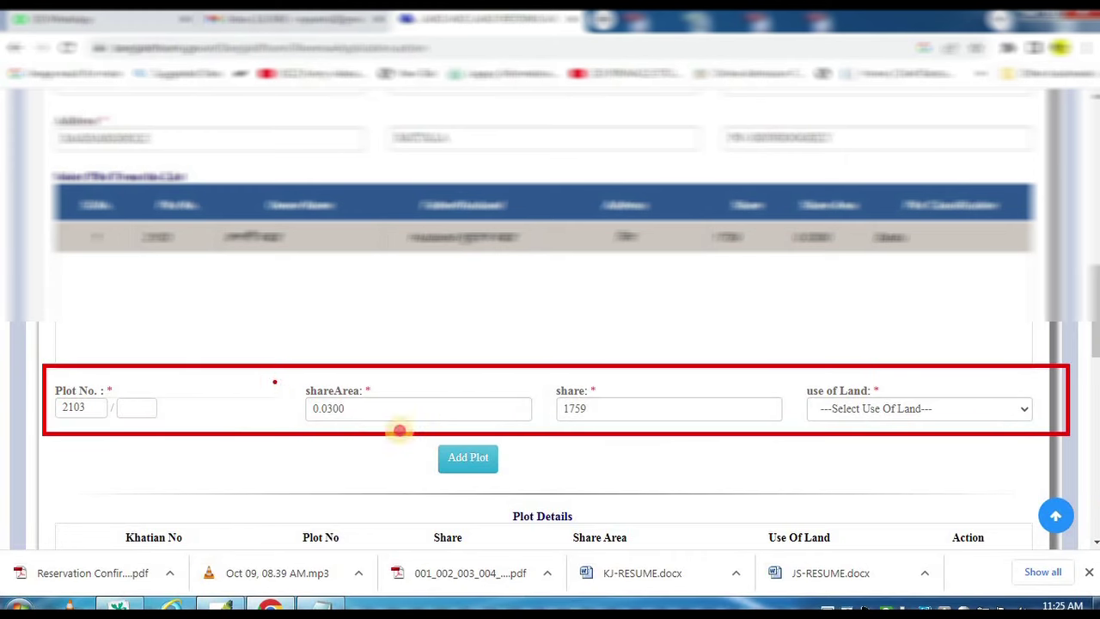
{"action": "left_click_drag", "start_coordinate": [275, 382], "coordinate": [476, 449]}
{"action": "left_click_drag", "start_coordinate": [531, 376], "coordinate": [773, 448]}
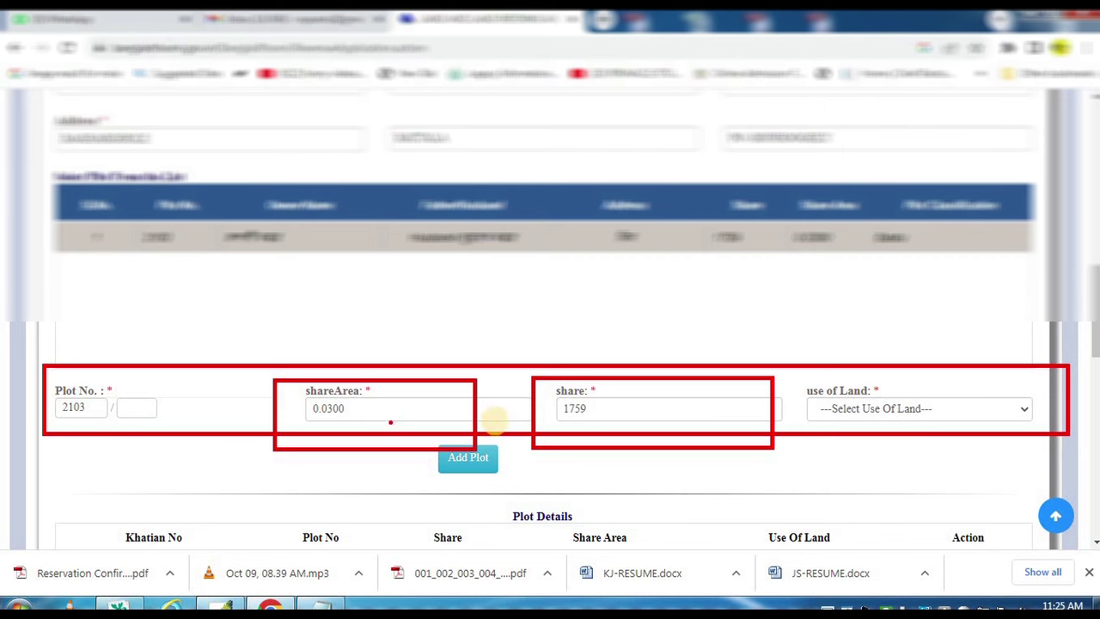
{"action": "left_click", "coordinate": [870, 409]}
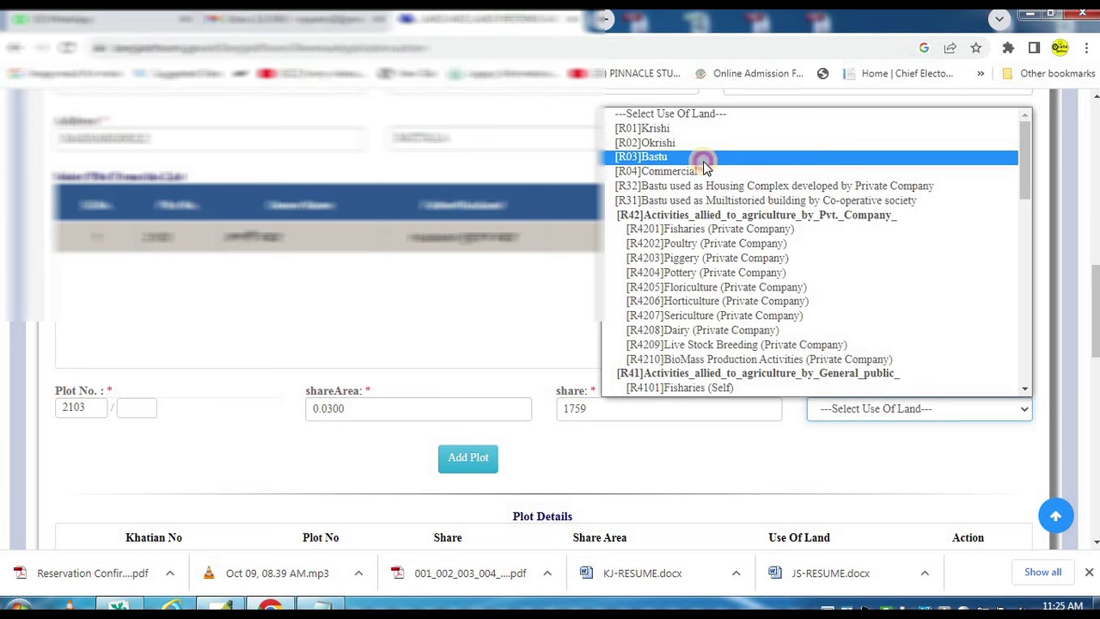
{"action": "left_click", "coordinate": [703, 159]}
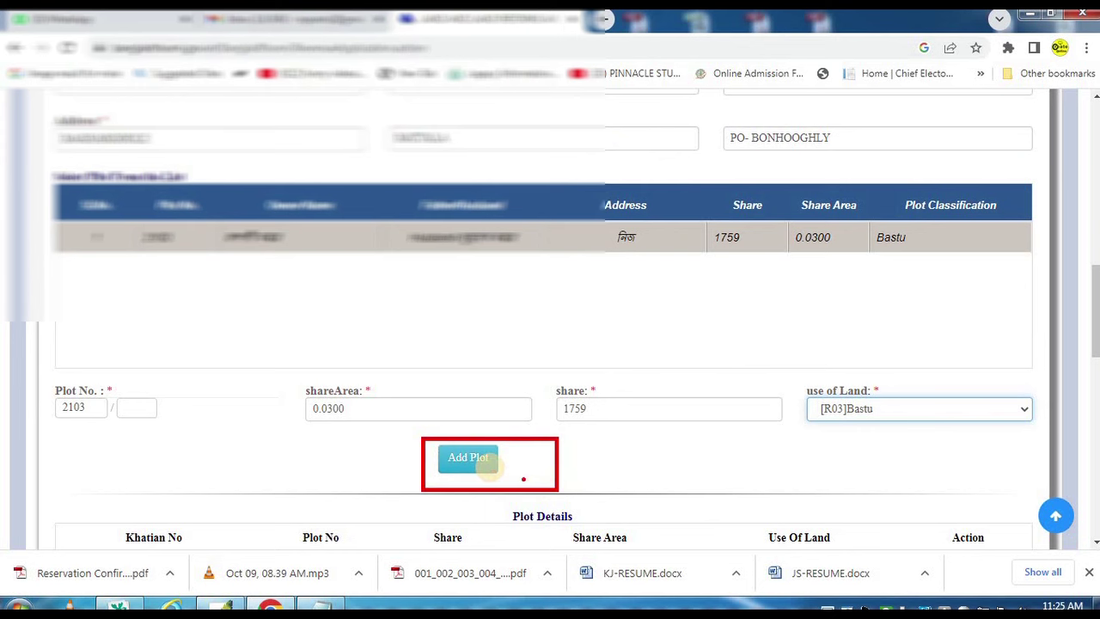
{"action": "left_click", "coordinate": [467, 461]}
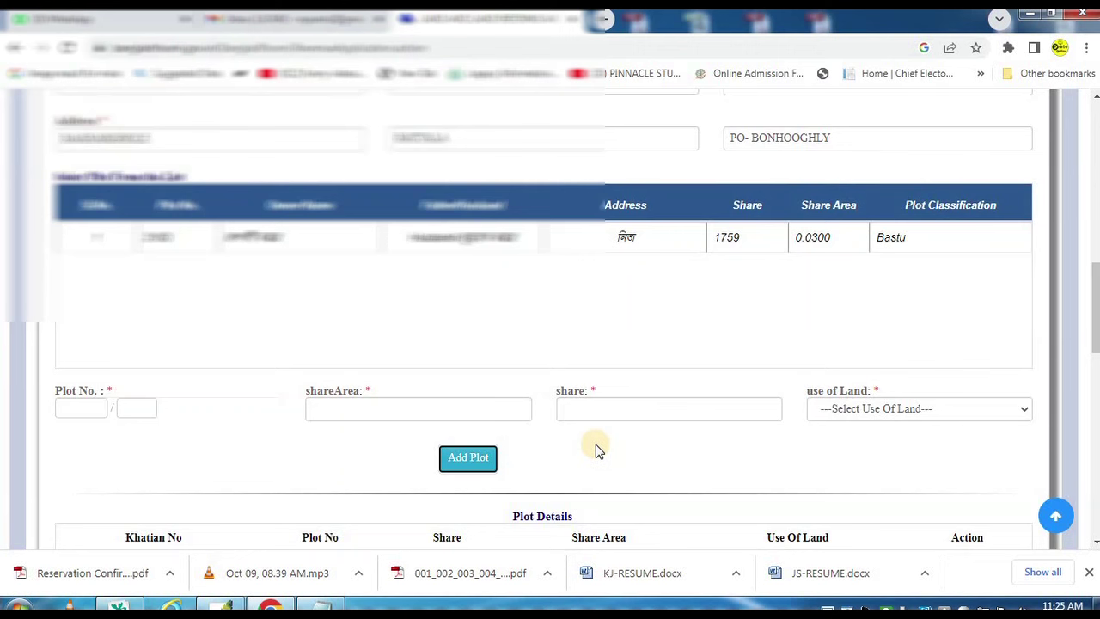
{"action": "scroll", "coordinate": [757, 416], "scroll_direction": "down", "scroll_amount": 4}
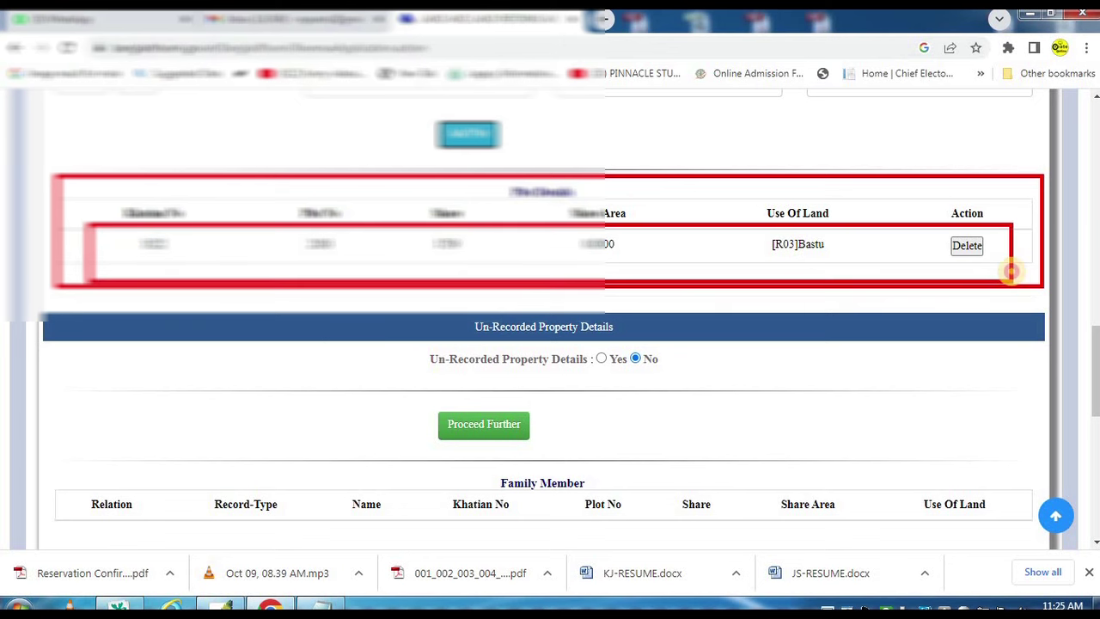
{"action": "scroll", "coordinate": [916, 254], "scroll_direction": "down", "scroll_amount": 2}
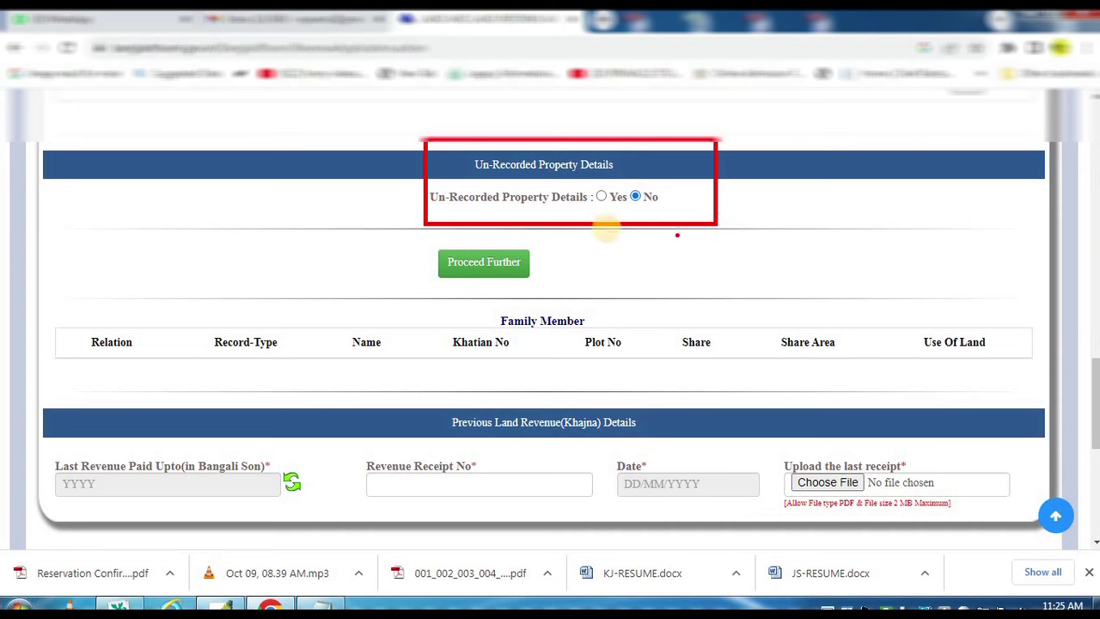
{"action": "left_click", "coordinate": [601, 196]}
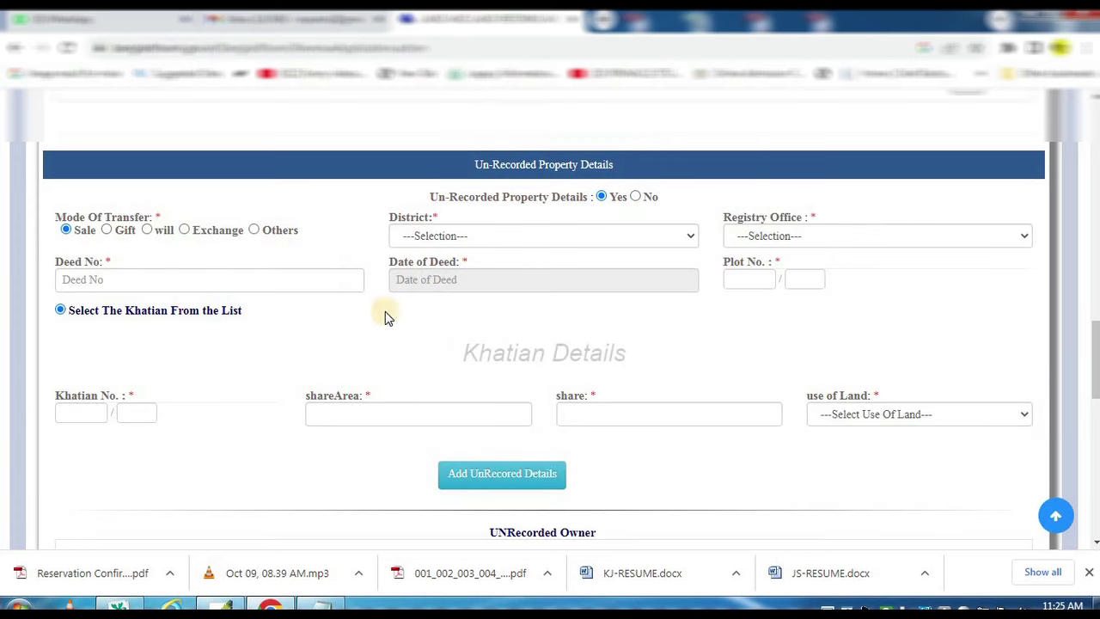
{"action": "left_click", "coordinate": [636, 197]}
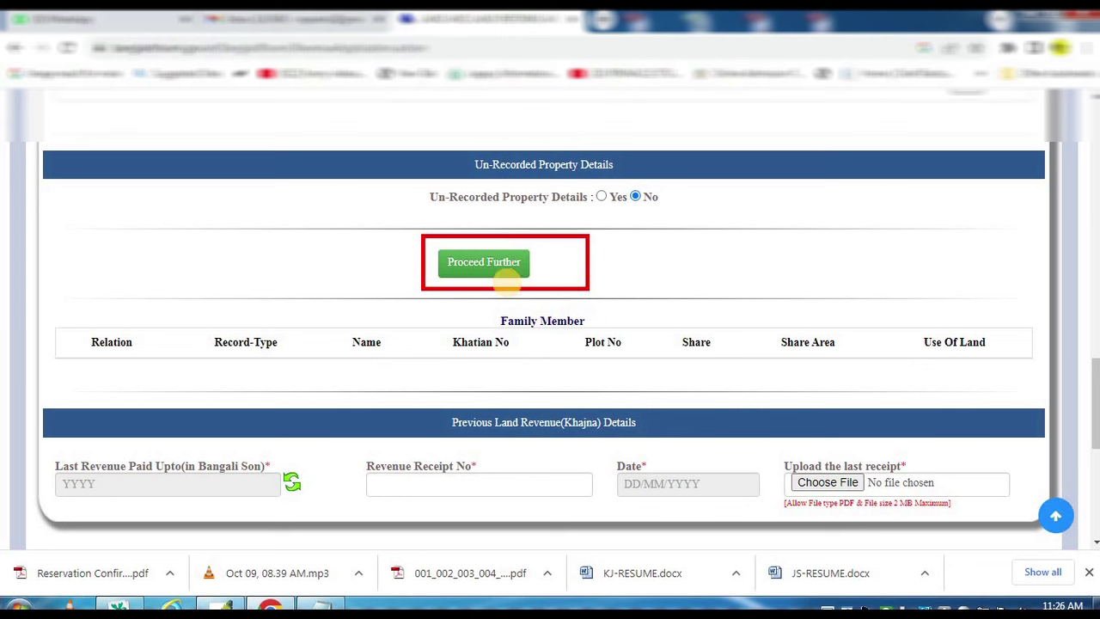
- Proceed with plot 2103 and answer NO to family members owning other land
{"action": "left_click", "coordinate": [499, 266]}
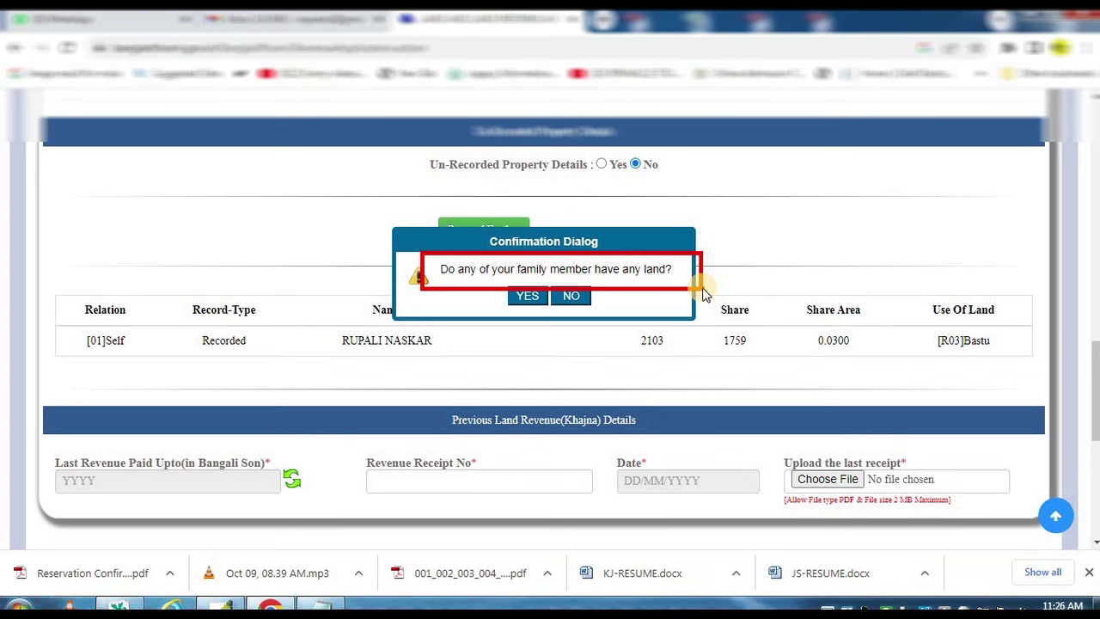
{"action": "left_click", "coordinate": [571, 297]}
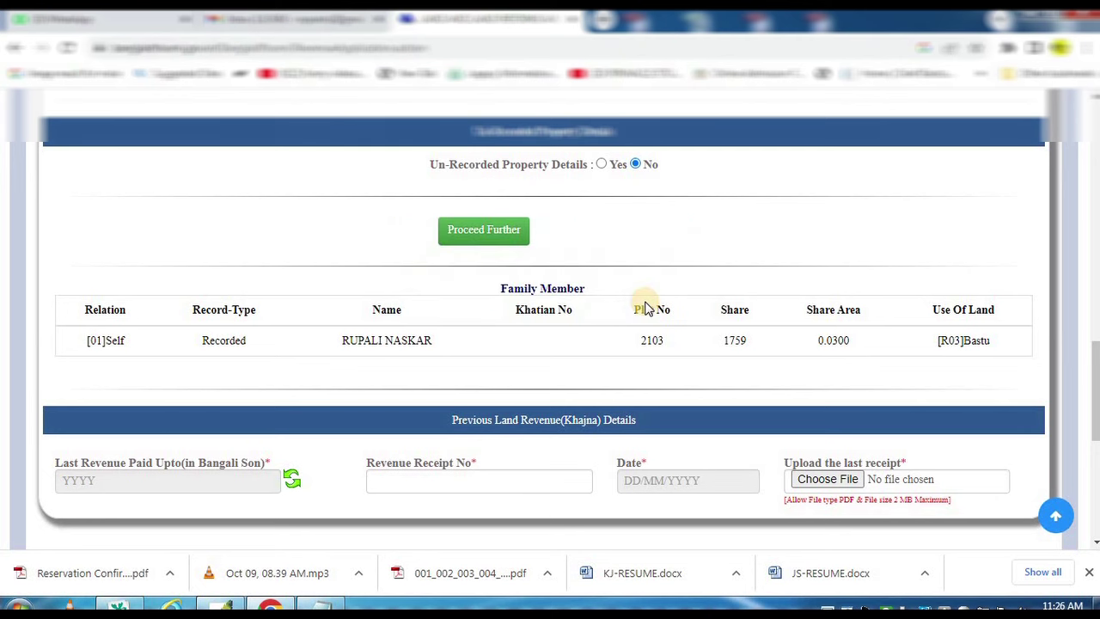
{"action": "left_click_drag", "start_coordinate": [39, 440], "coordinate": [309, 528]}
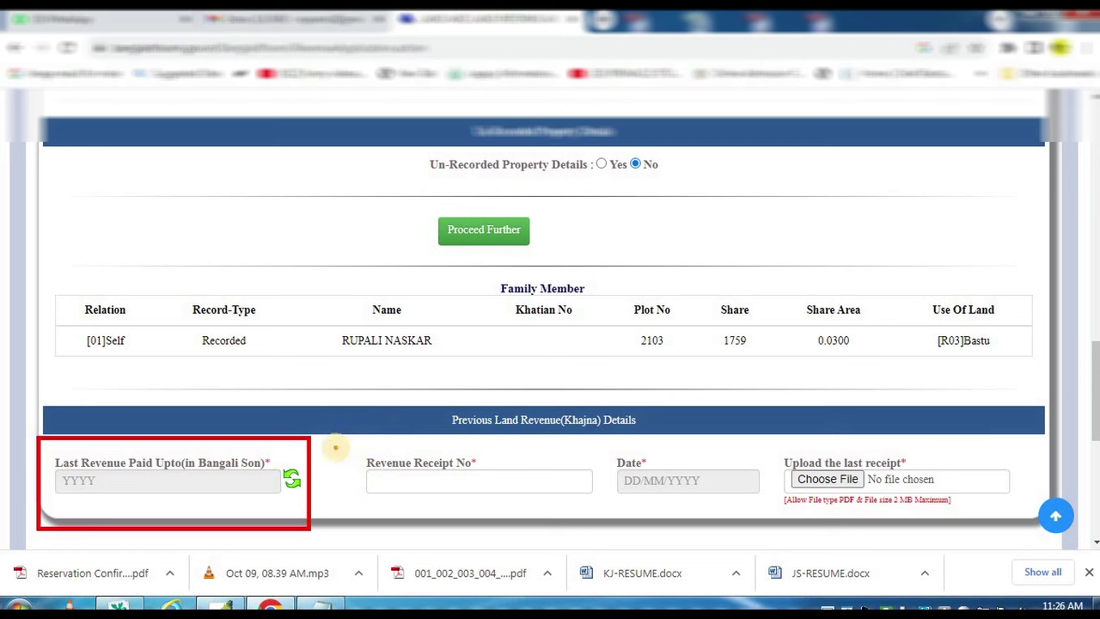
{"action": "left_click_drag", "start_coordinate": [331, 444], "coordinate": [588, 510]}
{"action": "left_click_drag", "start_coordinate": [596, 444], "coordinate": [747, 522]}
{"action": "left_click_drag", "start_coordinate": [768, 437], "coordinate": [833, 490]}
{"action": "left_click_drag", "start_coordinate": [956, 507], "coordinate": [1040, 514]}
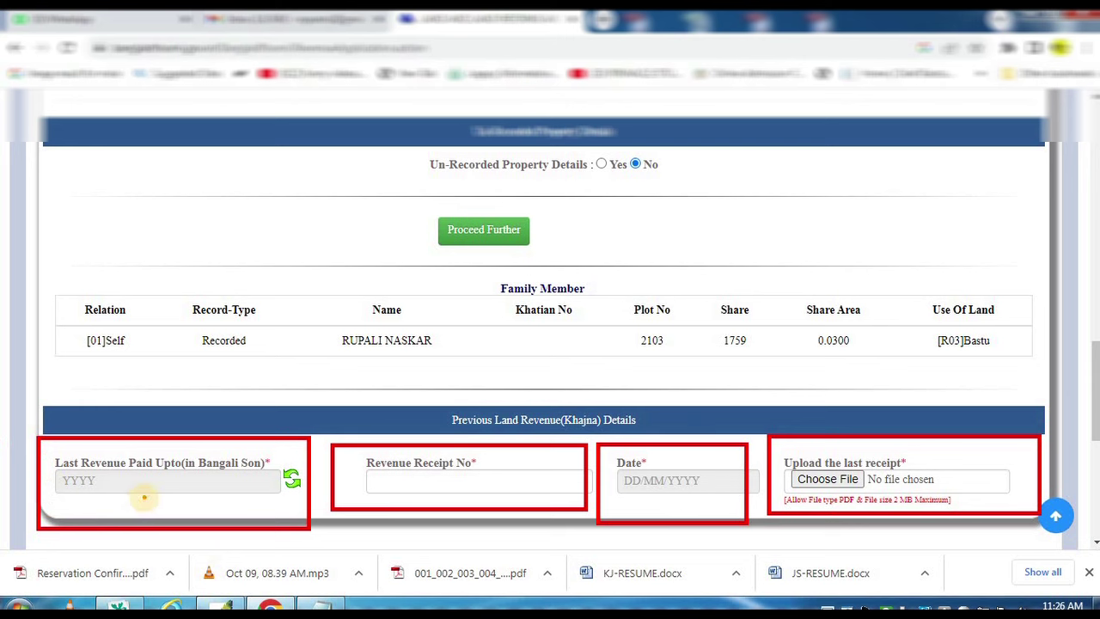
{"action": "left_click_drag", "start_coordinate": [158, 485], "coordinate": [378, 543]}
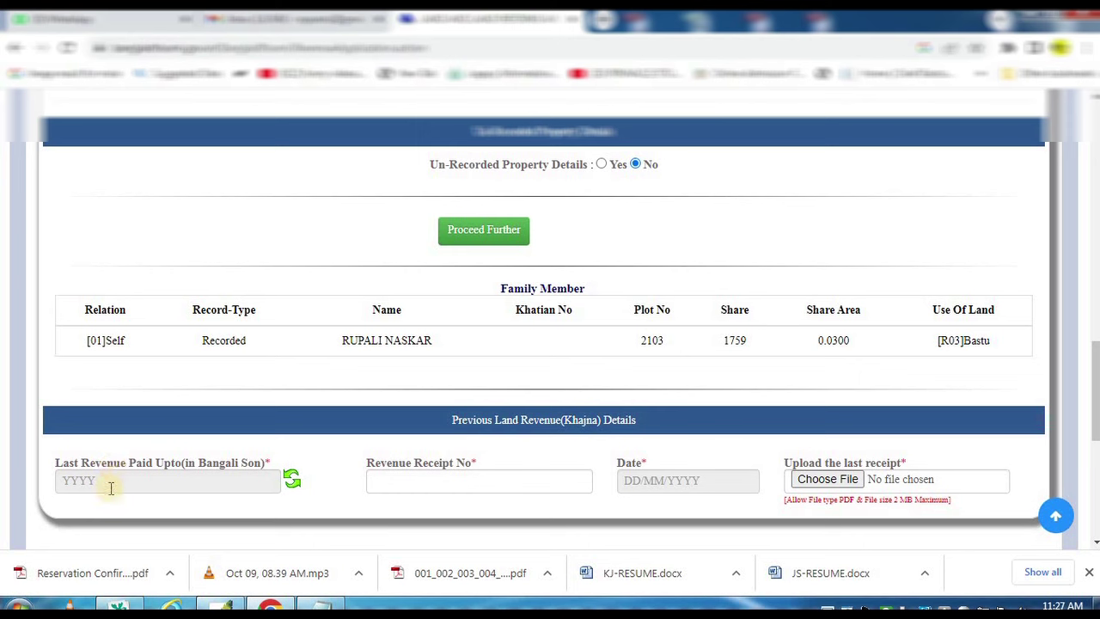
- Set last revenue paid up to 1429 and last receipt date to 17/07/2022
{"action": "left_click", "coordinate": [111, 486]}
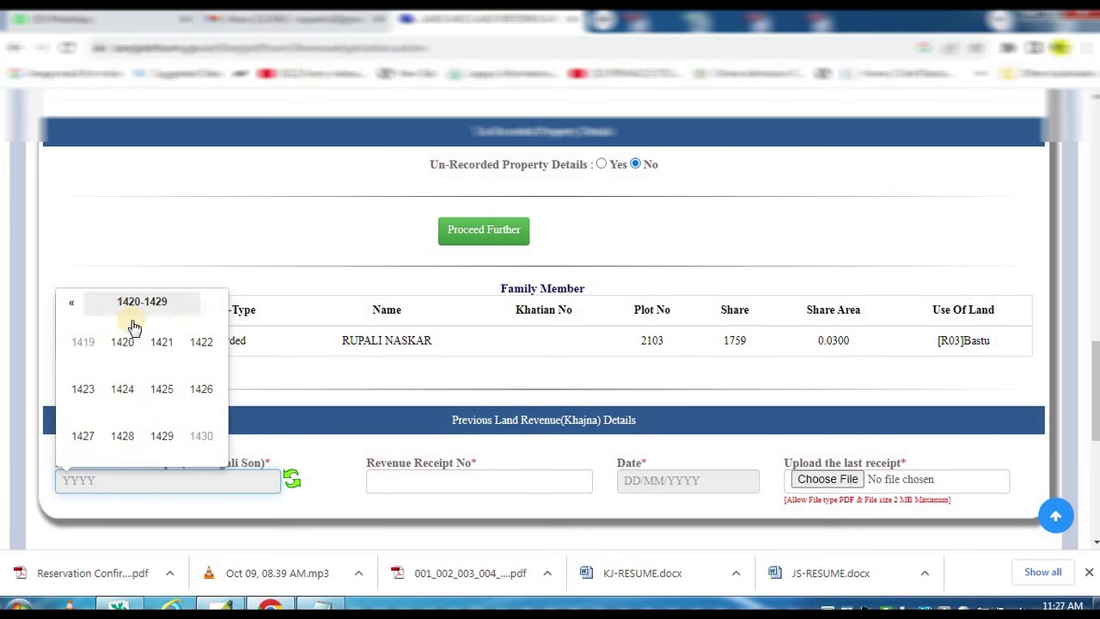
{"action": "left_click", "coordinate": [161, 436]}
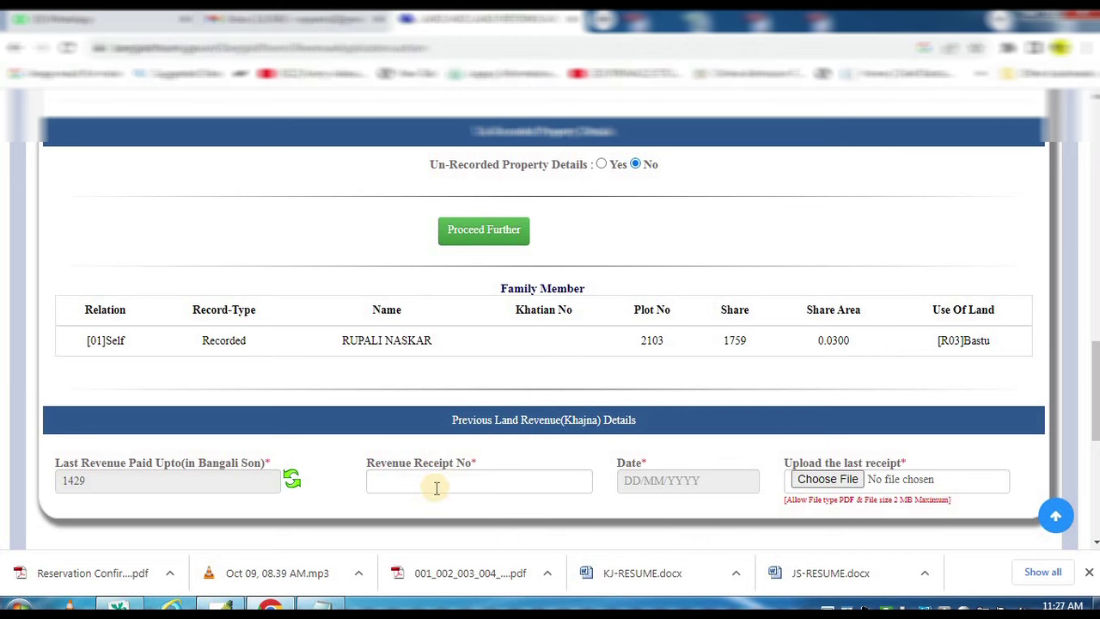
{"action": "left_click", "coordinate": [712, 485]}
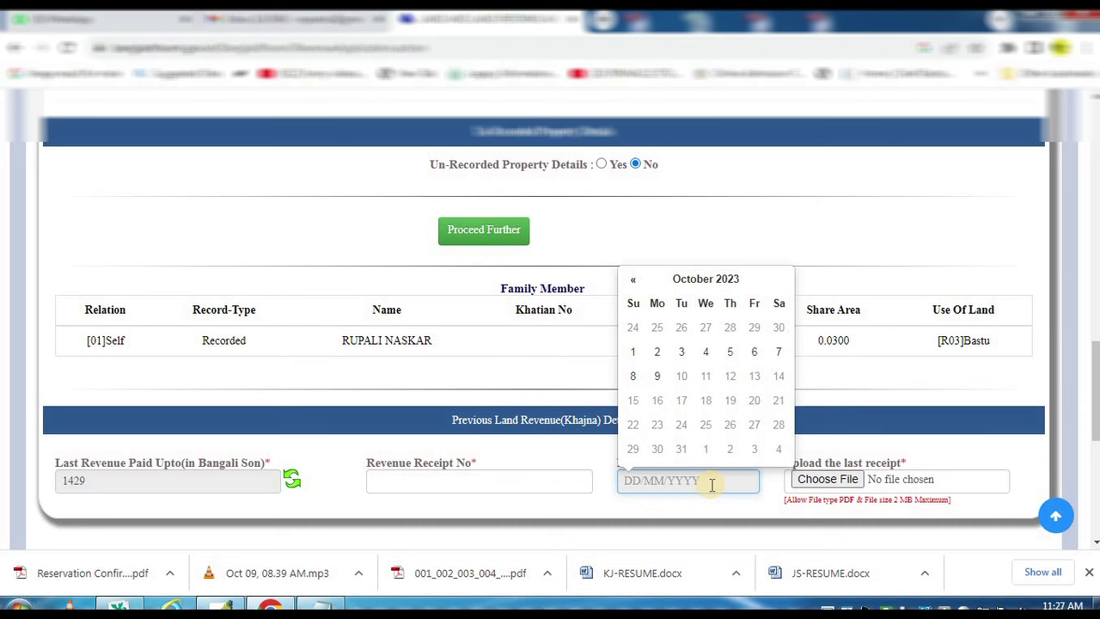
{"action": "left_click", "coordinate": [707, 279]}
{"action": "left_click", "coordinate": [632, 307]}
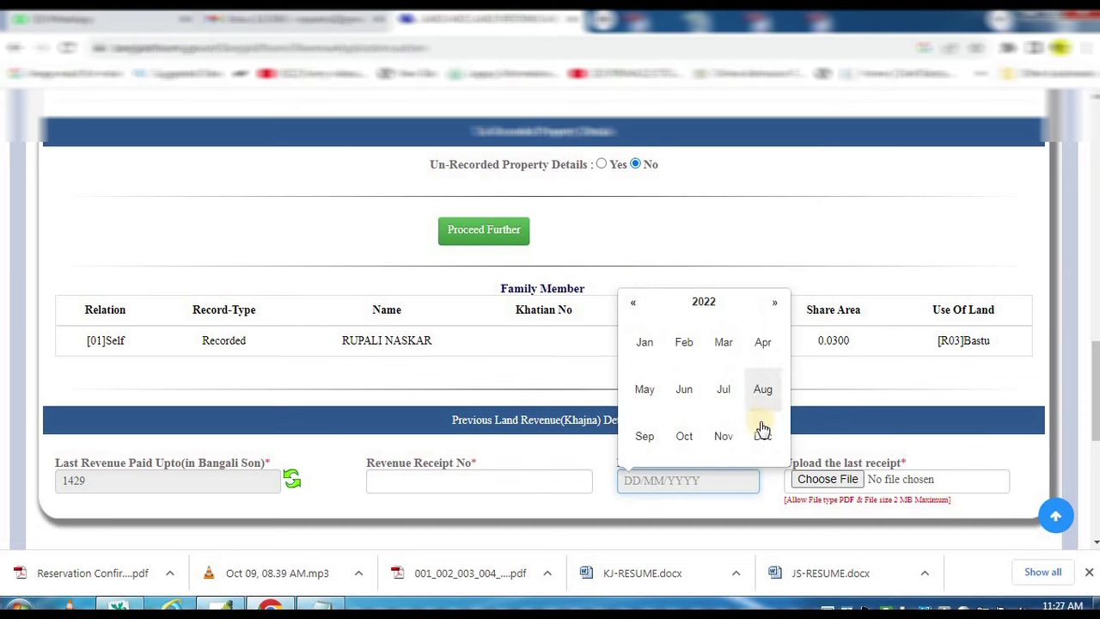
{"action": "left_click", "coordinate": [723, 391]}
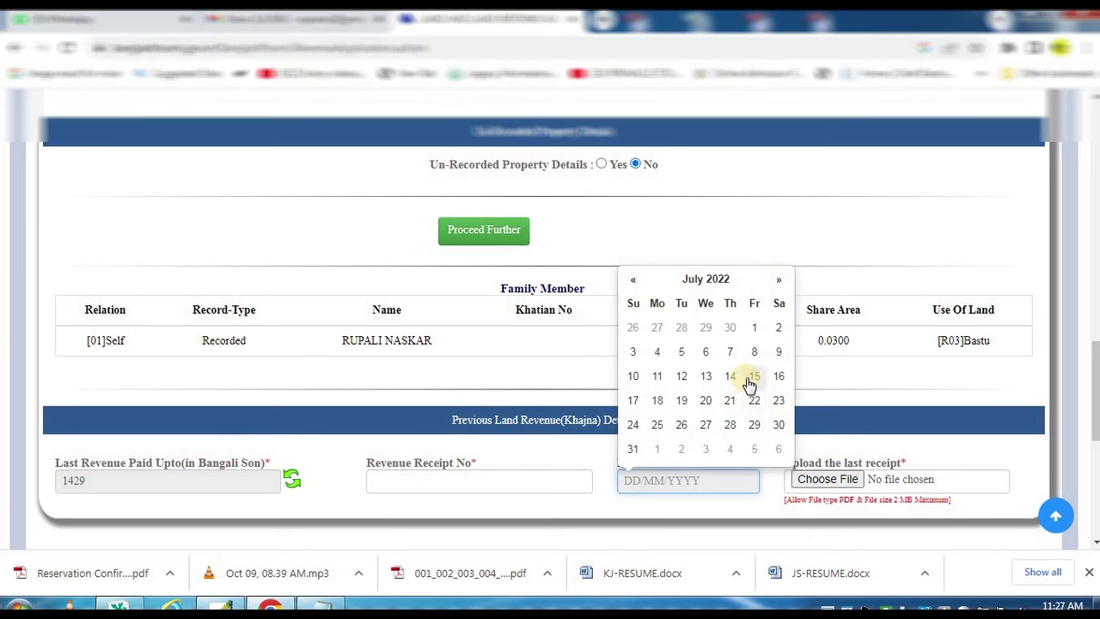
{"action": "left_click", "coordinate": [633, 402]}
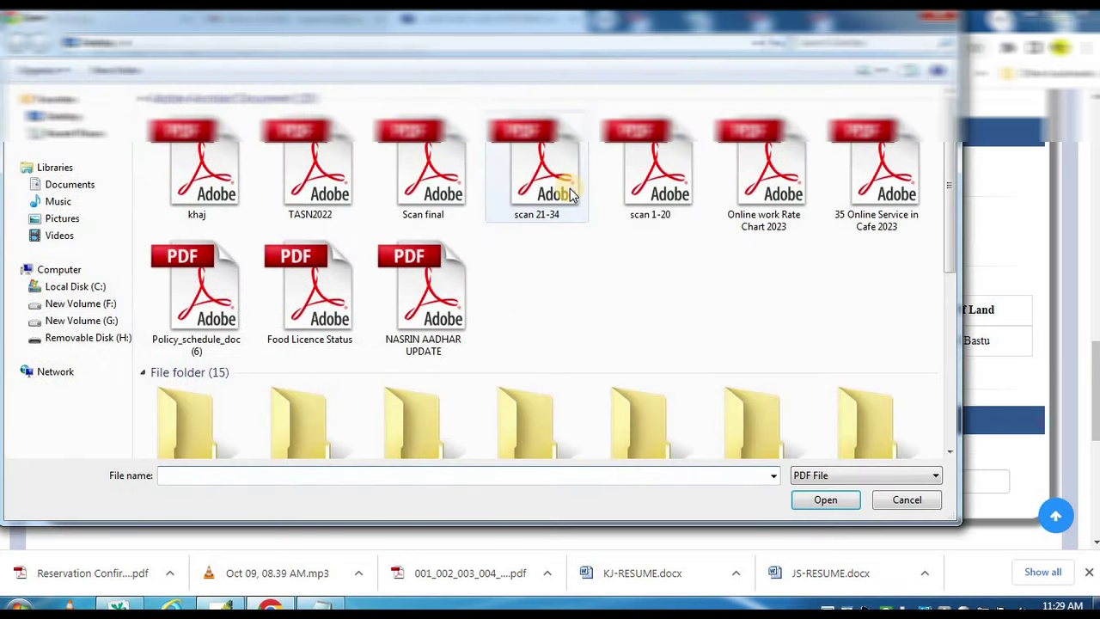
- Attach khaj.pdf as the last revenue receipt
{"action": "left_click", "coordinate": [569, 195]}
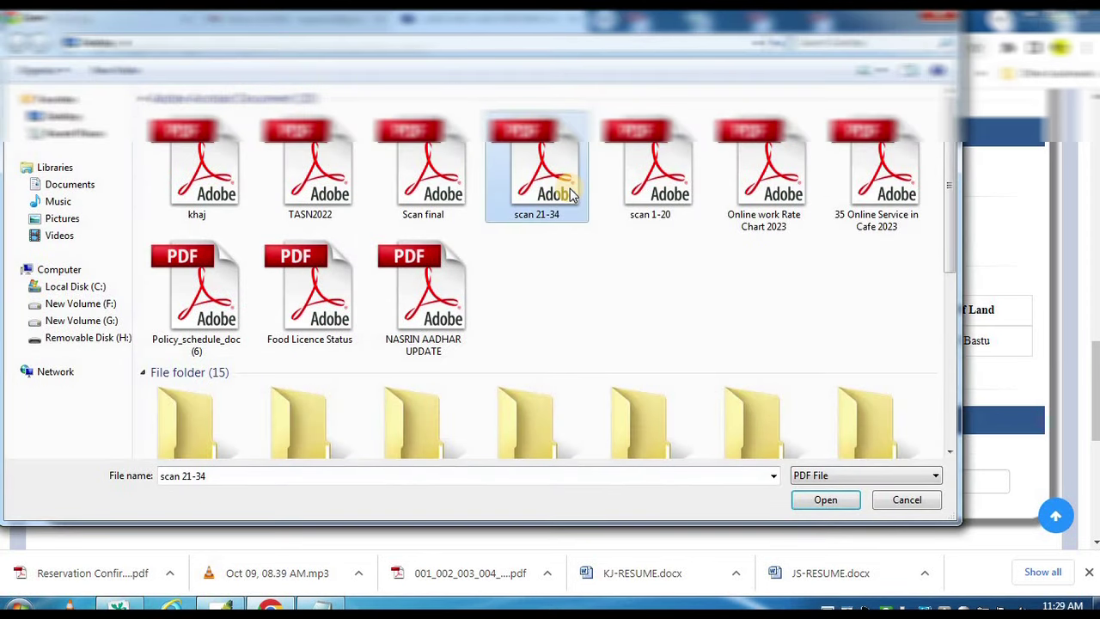
{"action": "double_click", "coordinate": [197, 168]}
{"action": "scroll", "coordinate": [279, 423], "scroll_direction": "down", "scroll_amount": 2}
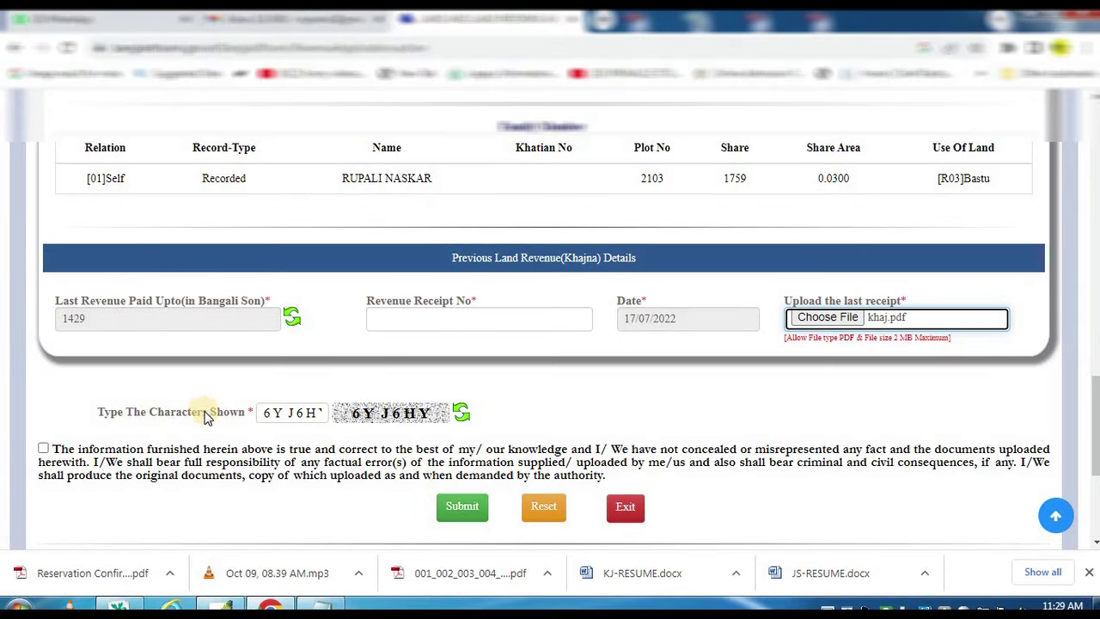
- Tick the declaration and confirm that previous Khajna payment details exist
{"action": "left_click", "coordinate": [43, 449]}
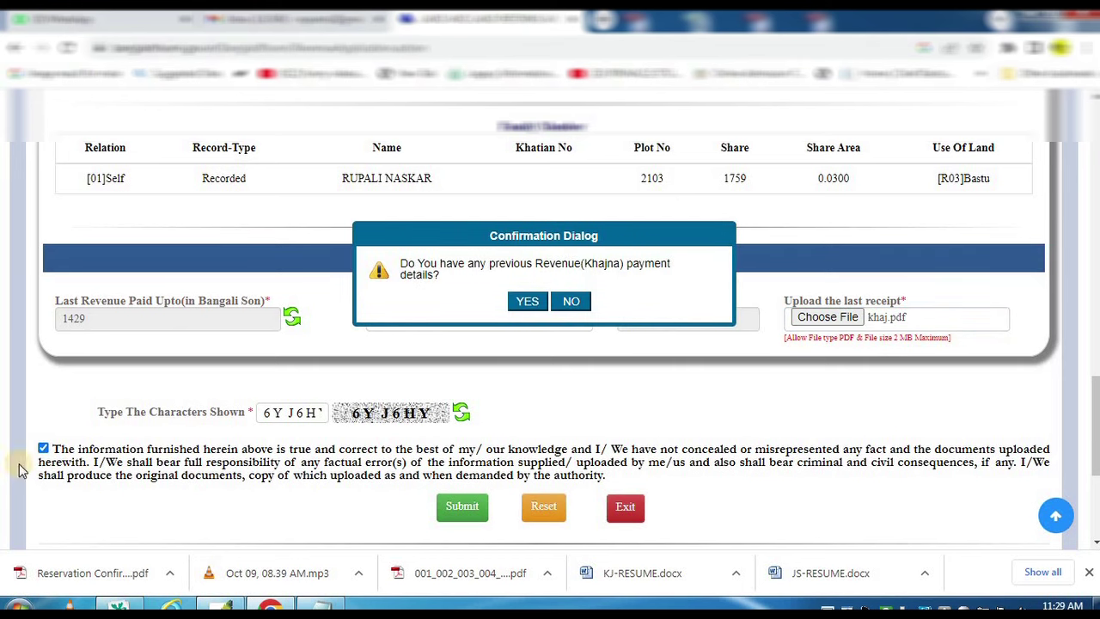
{"action": "mouse_move", "coordinate": [378, 237]}
{"action": "left_mouse_down"}
{"action": "mouse_move", "coordinate": [697, 316]}
{"action": "mouse_move", "coordinate": [756, 320]}
{"action": "left_mouse_up"}
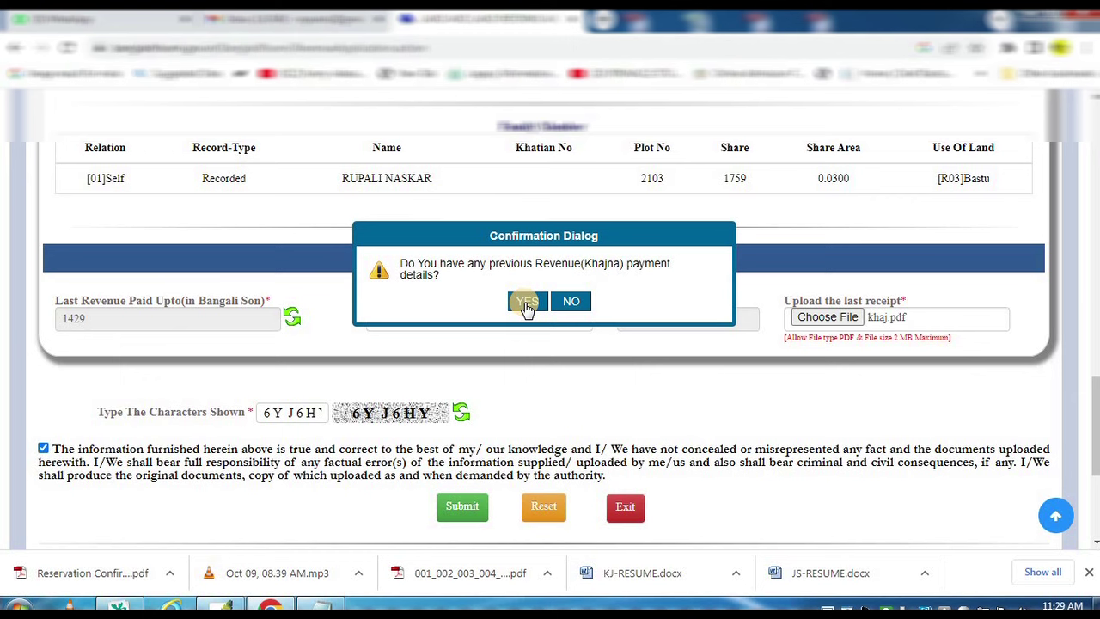
{"action": "left_click", "coordinate": [526, 302]}
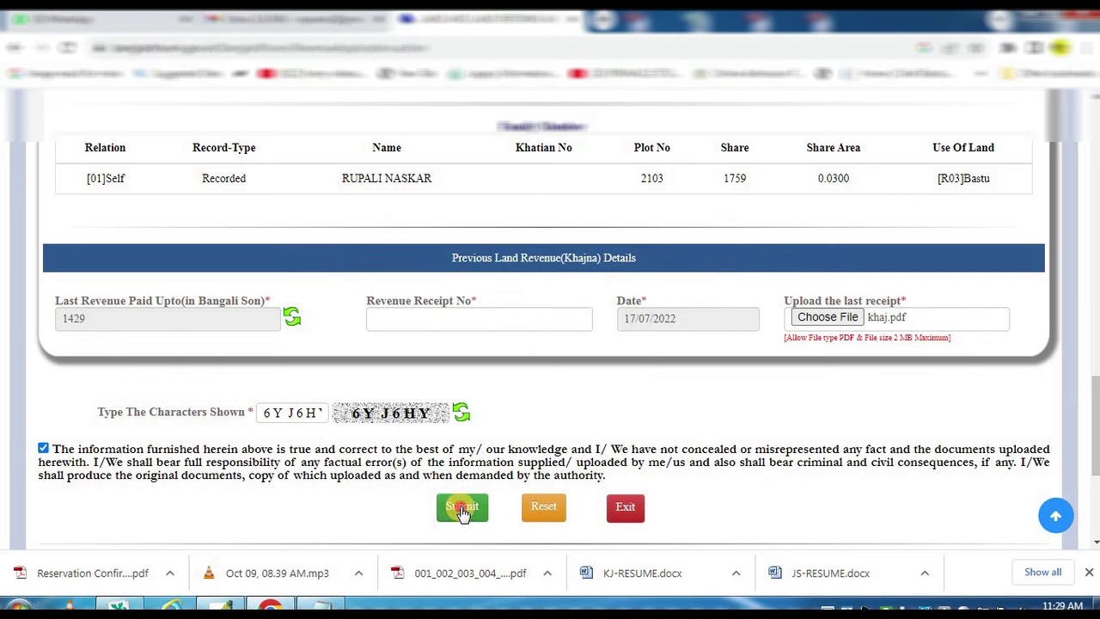
- Submit the Khajna application, acknowledge the ₹200 success notice, and download the application
{"action": "left_click", "coordinate": [463, 507]}
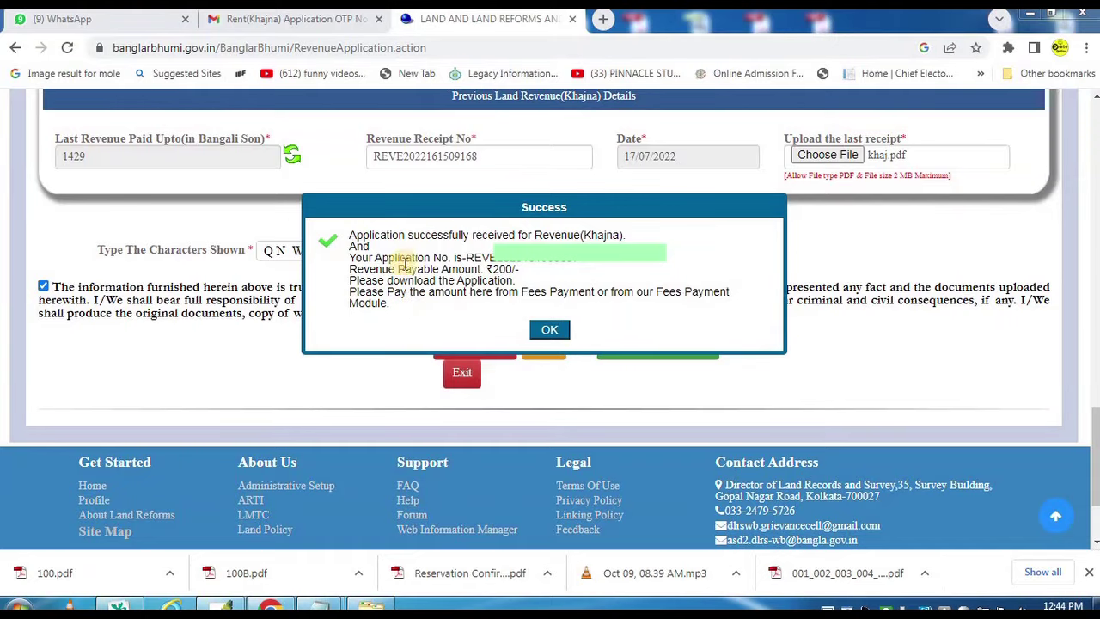
{"action": "left_click_drag", "start_coordinate": [447, 179], "coordinate": [676, 219]}
{"action": "left_click_drag", "start_coordinate": [456, 256], "coordinate": [551, 281]}
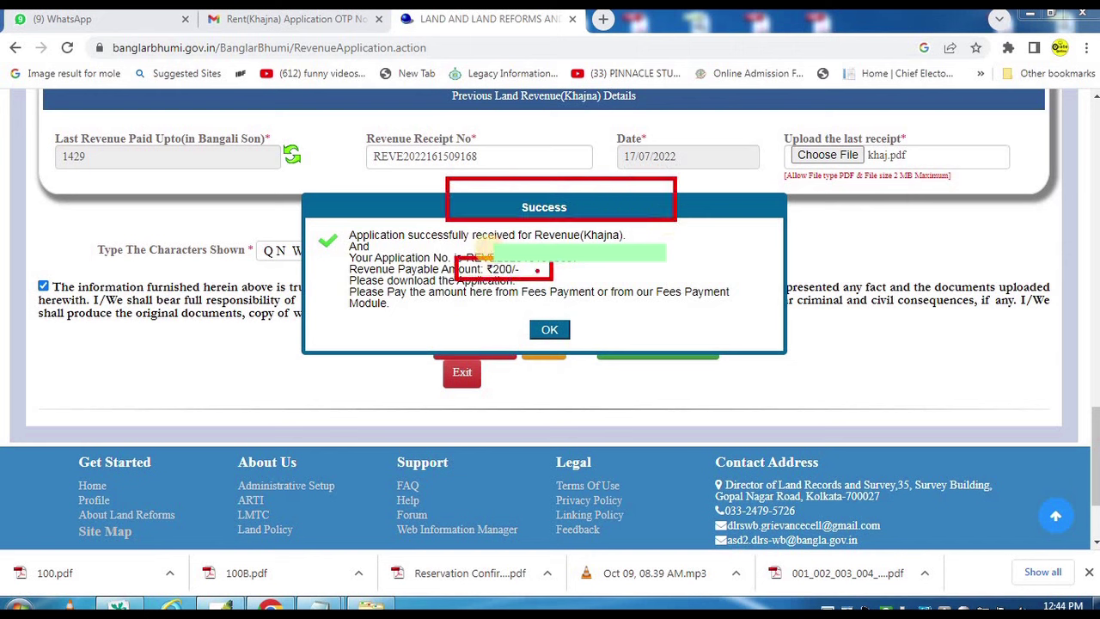
{"action": "left_click_drag", "start_coordinate": [447, 235], "coordinate": [604, 272]}
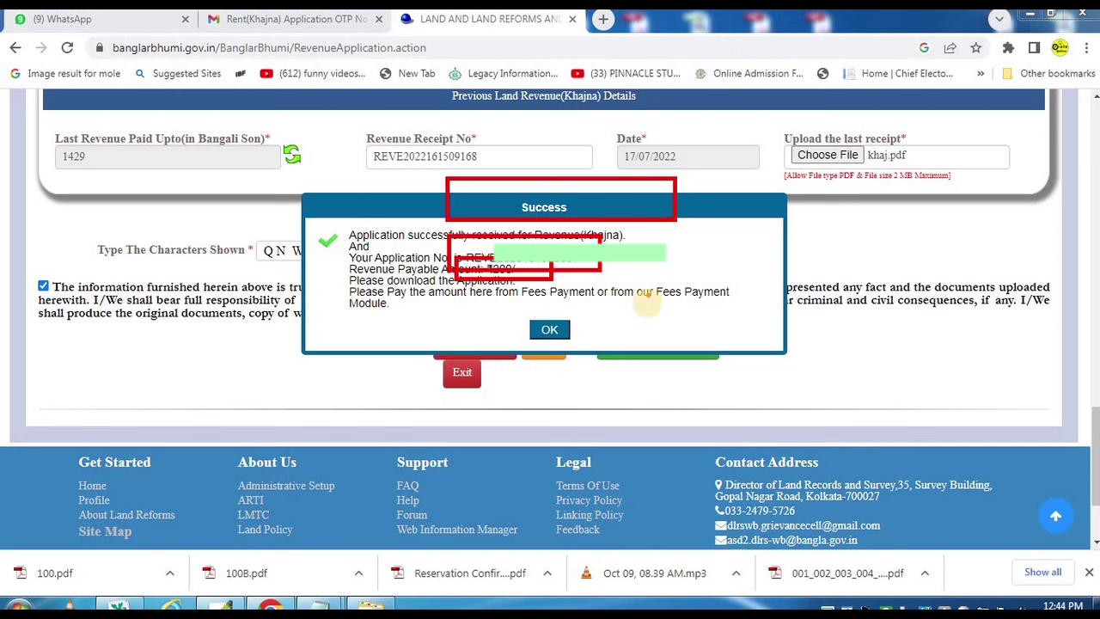
{"action": "key", "text": "Return"}
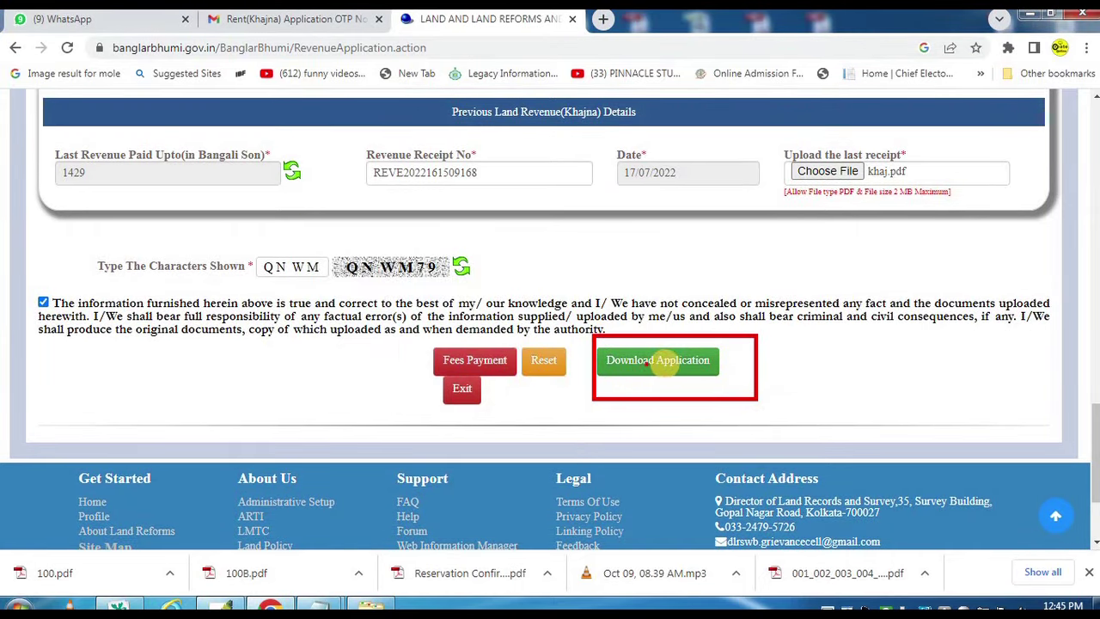
{"action": "left_click", "coordinate": [666, 362]}
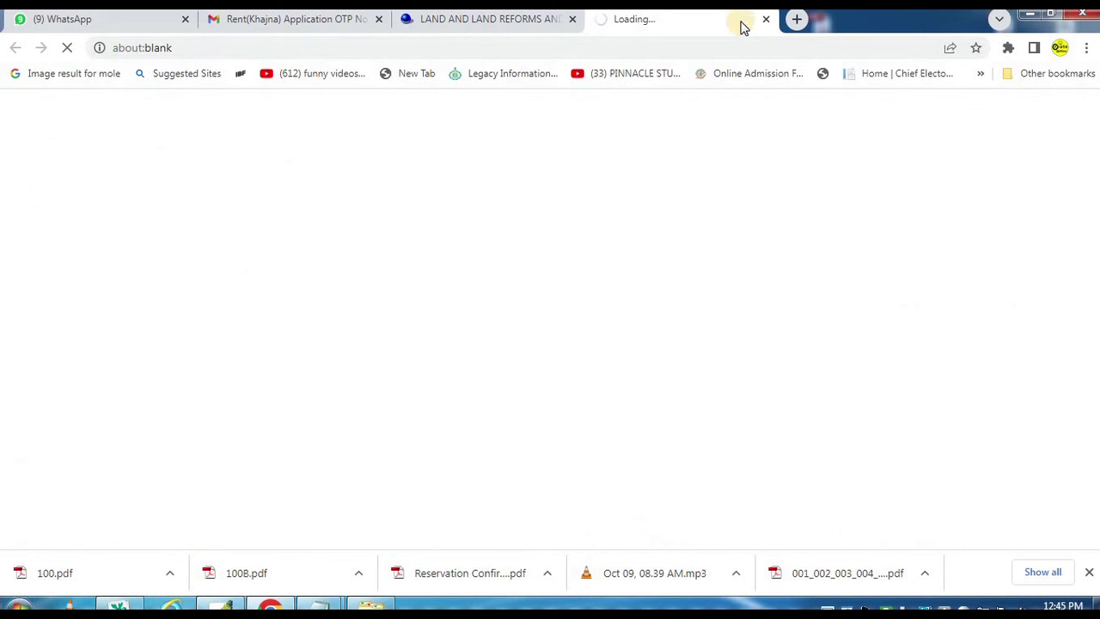
{"action": "left_click", "coordinate": [766, 19]}
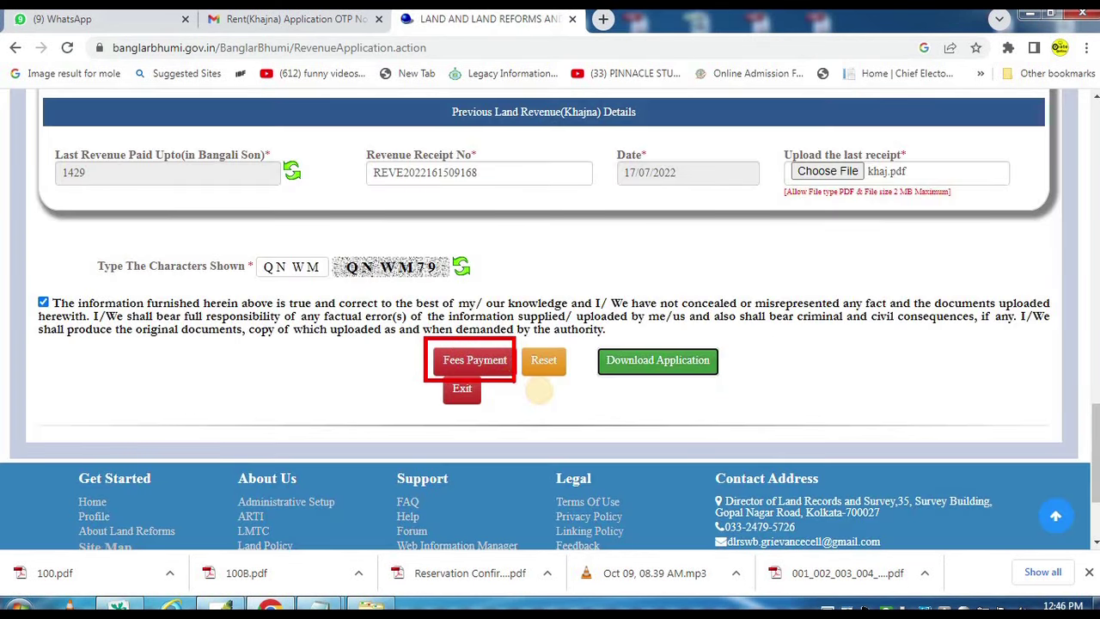
- Start the ₹200 fee payment with SBI Epay and continue through the GRIPS payment summary
{"action": "left_click", "coordinate": [479, 364]}
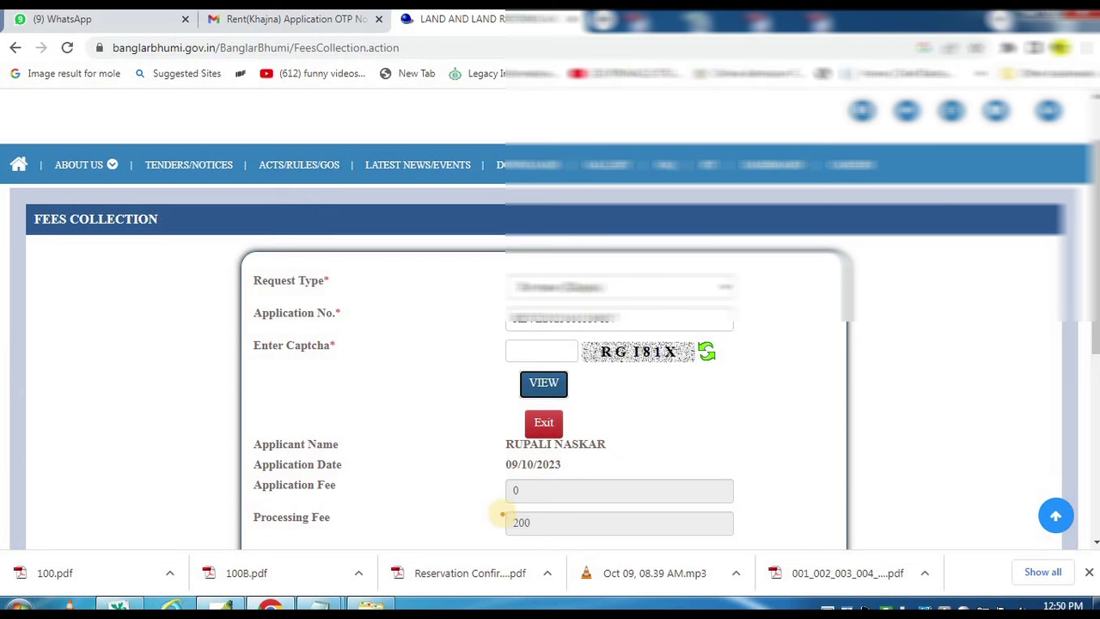
{"action": "left_click_drag", "start_coordinate": [486, 510], "coordinate": [609, 541]}
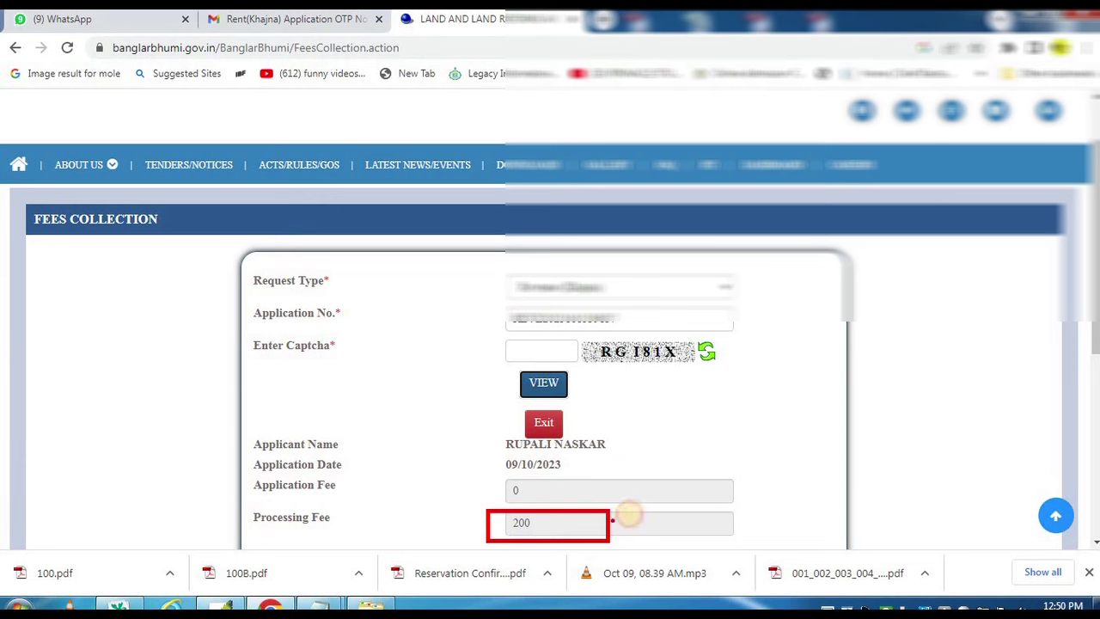
{"action": "scroll", "coordinate": [632, 512], "scroll_direction": "down", "scroll_amount": 3}
{"action": "left_click_drag", "start_coordinate": [238, 320], "coordinate": [391, 386]}
{"action": "left_click_drag", "start_coordinate": [414, 329], "coordinate": [568, 380]}
{"action": "left_click_drag", "start_coordinate": [589, 321], "coordinate": [757, 406]}
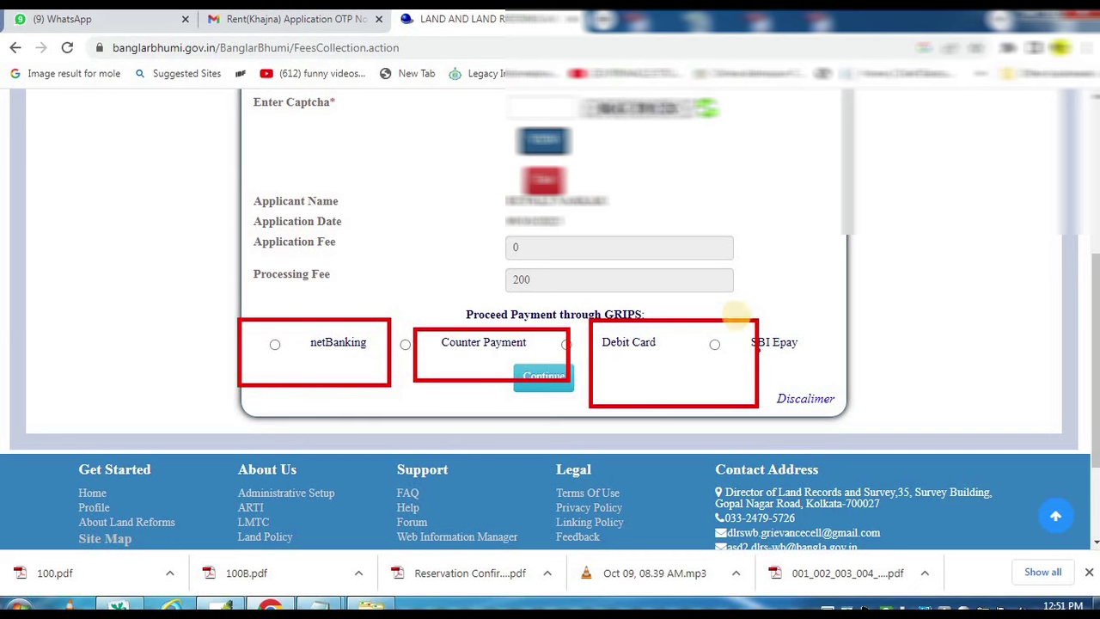
{"action": "left_click_drag", "start_coordinate": [733, 310], "coordinate": [890, 400]}
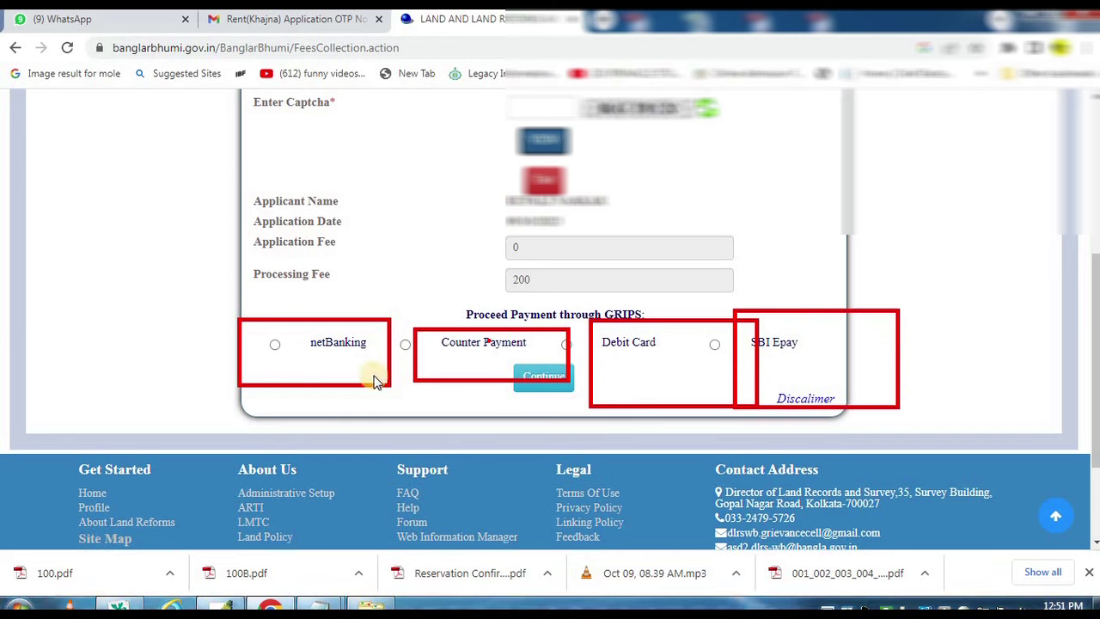
{"action": "key", "text": "Escape"}
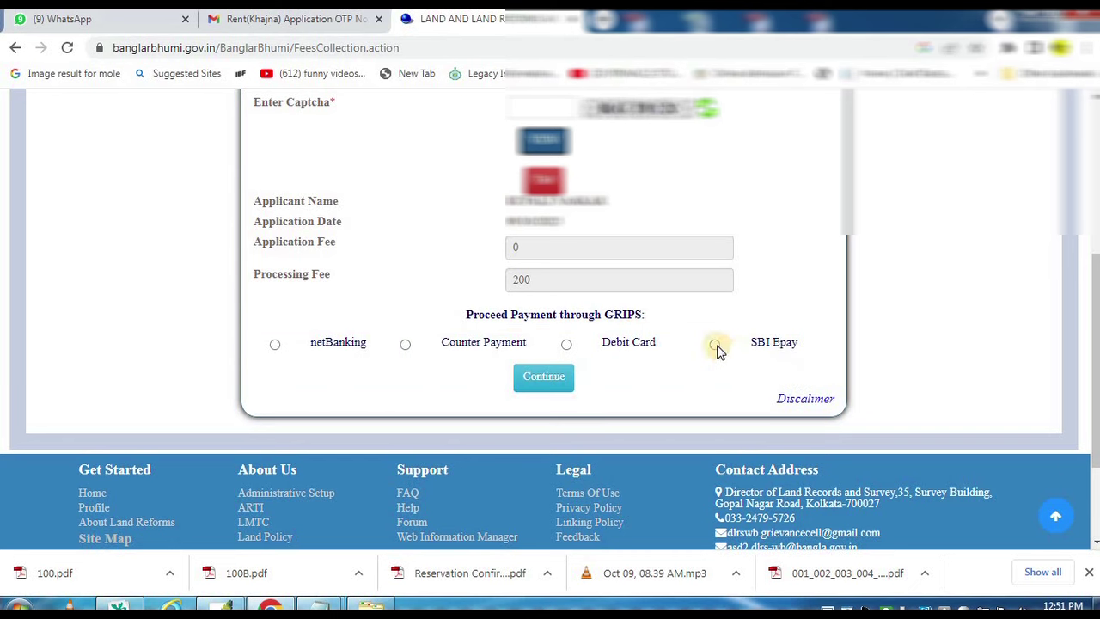
{"action": "left_click", "coordinate": [786, 342]}
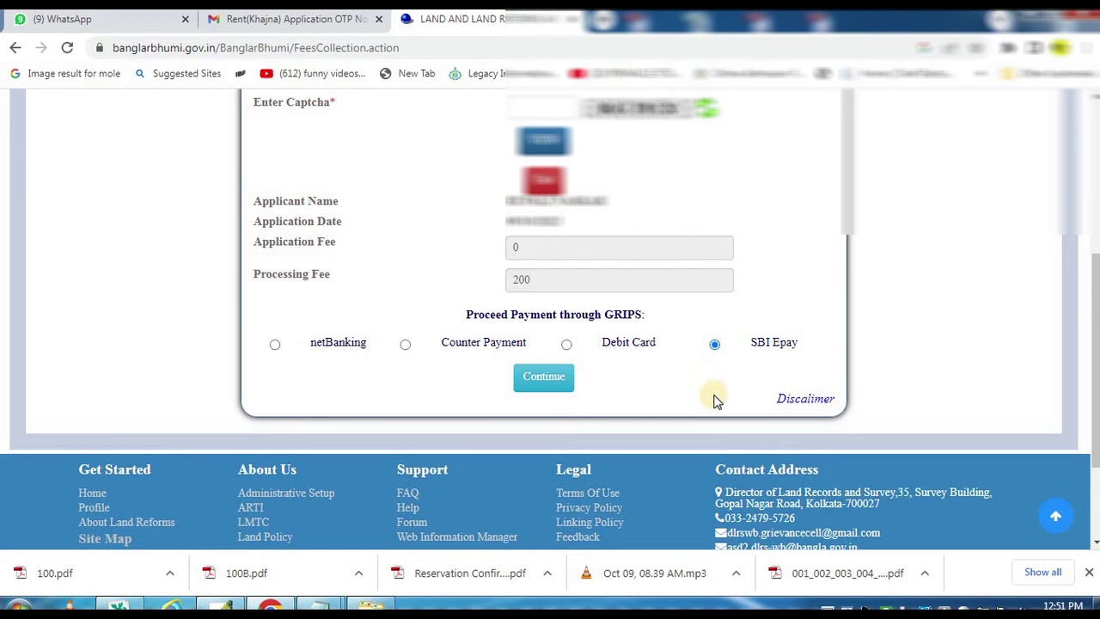
{"action": "left_click", "coordinate": [545, 378]}
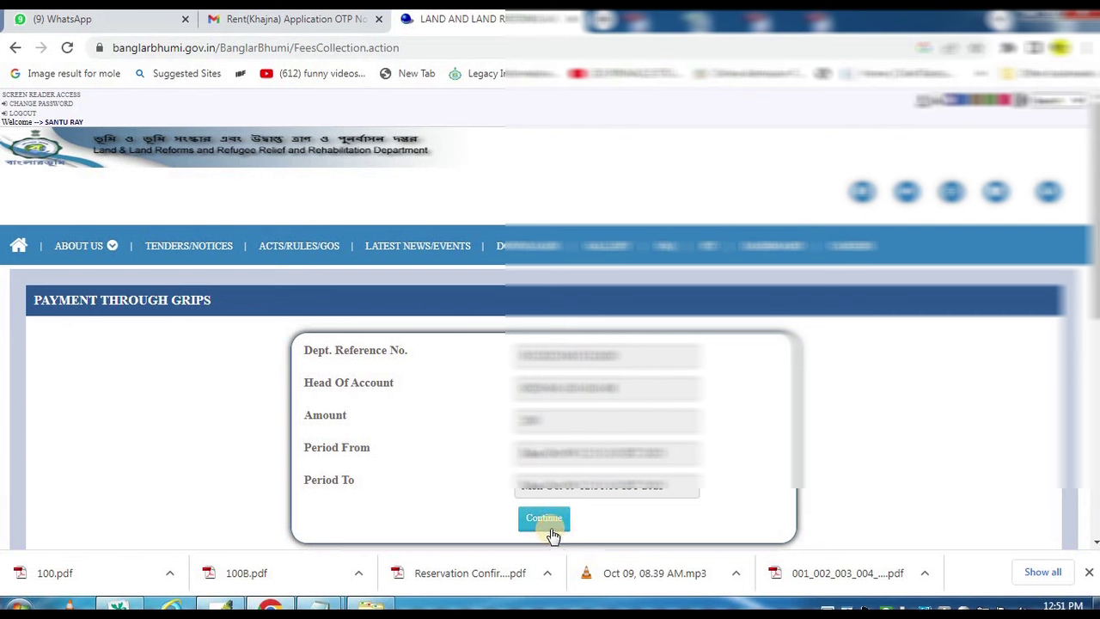
{"action": "left_click", "coordinate": [544, 519]}
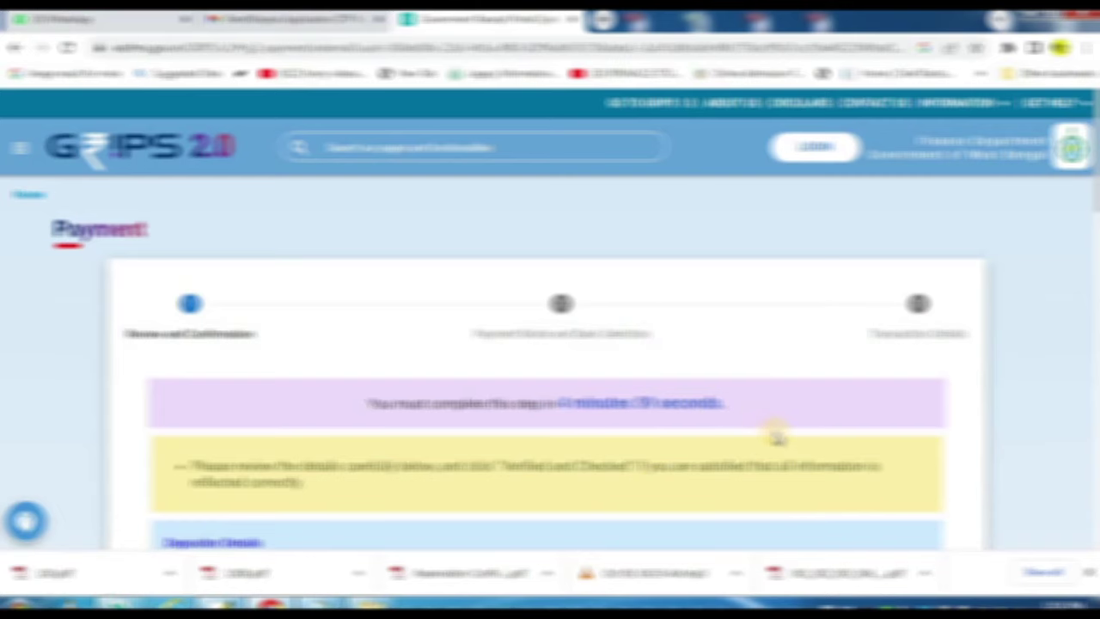
- Confirm the payment details, choosing SBI Epay paid through Payment Gateway/Bank, and generate the reference
{"action": "scroll", "coordinate": [776, 446], "scroll_direction": "down", "scroll_amount": 7}
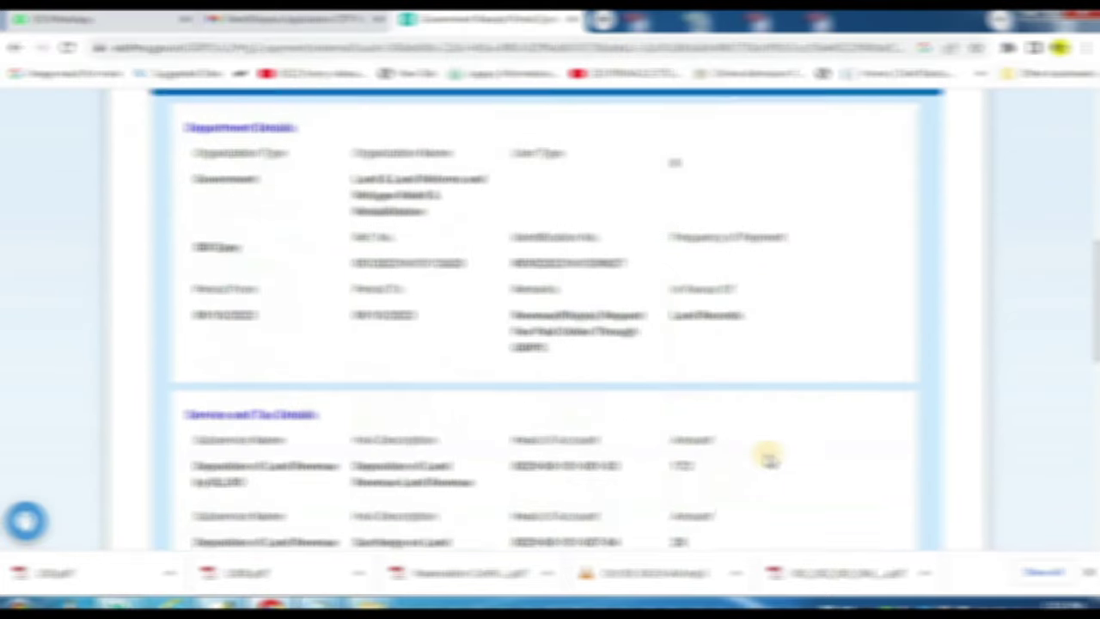
{"action": "scroll", "coordinate": [769, 457], "scroll_direction": "down", "scroll_amount": 5}
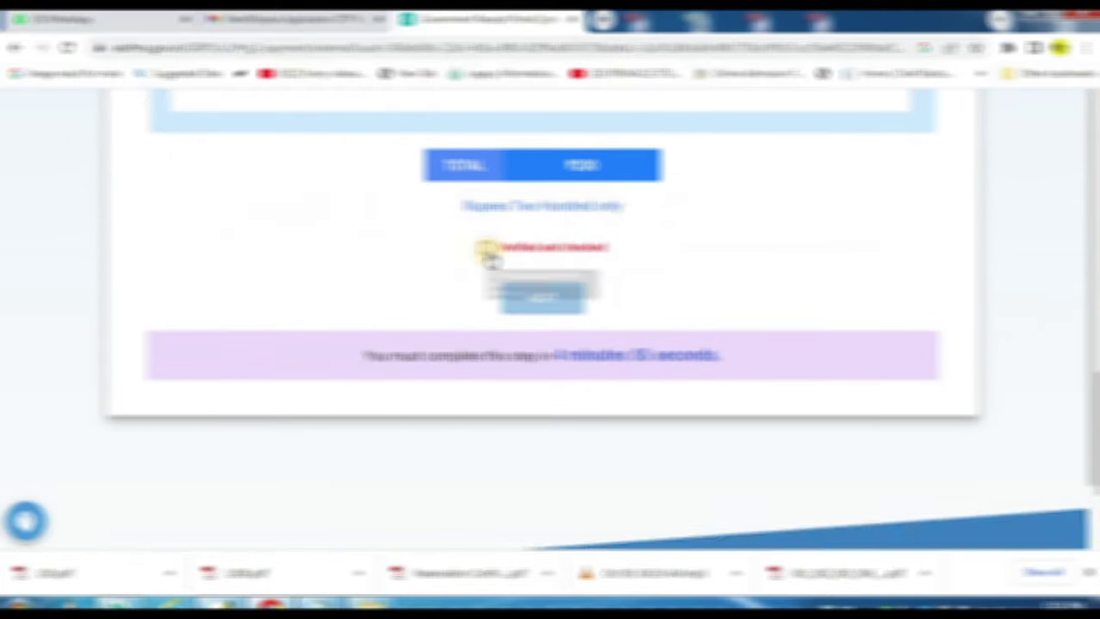
{"action": "left_click", "coordinate": [486, 248]}
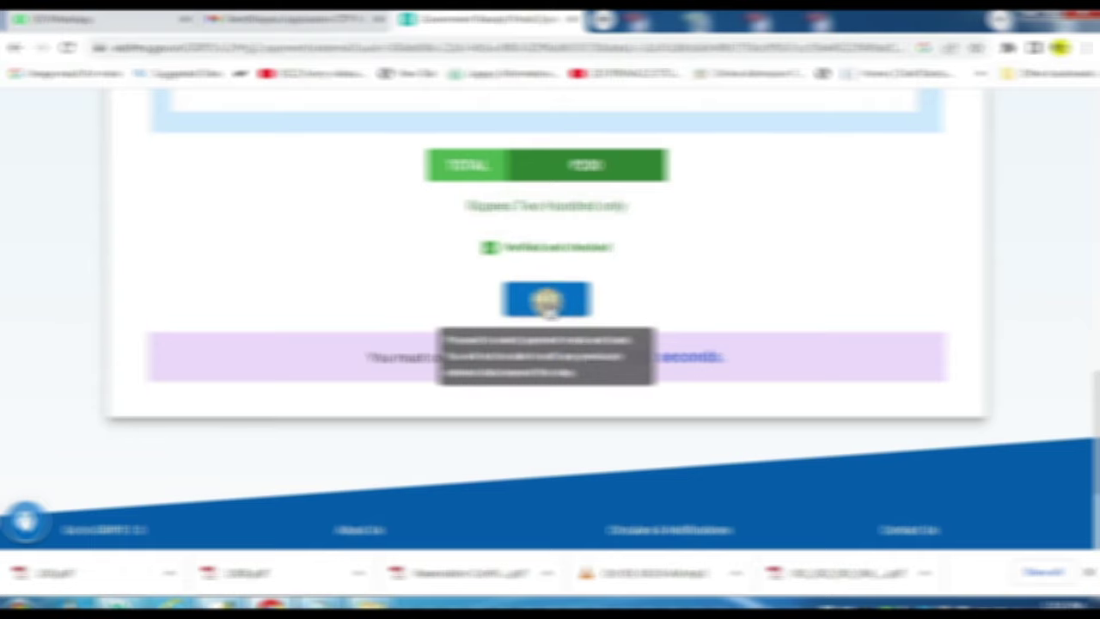
{"action": "left_click", "coordinate": [548, 301]}
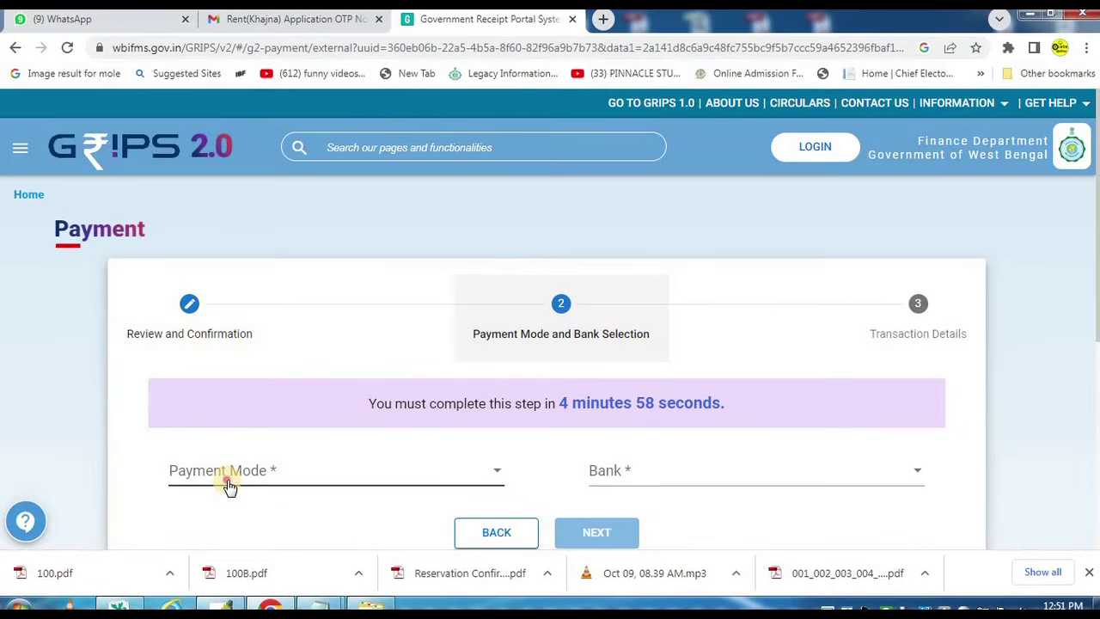
{"action": "left_click", "coordinate": [234, 473]}
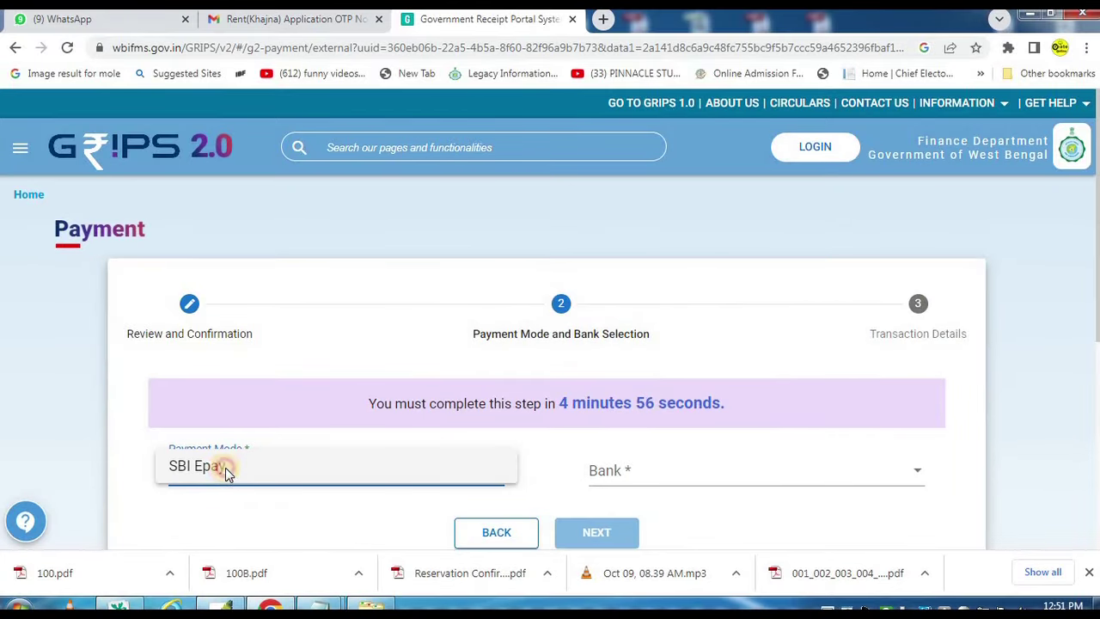
{"action": "left_click", "coordinate": [206, 466]}
{"action": "left_click", "coordinate": [676, 479]}
{"action": "left_click", "coordinate": [791, 465]}
{"action": "scroll", "coordinate": [647, 524], "scroll_direction": "down", "scroll_amount": 1}
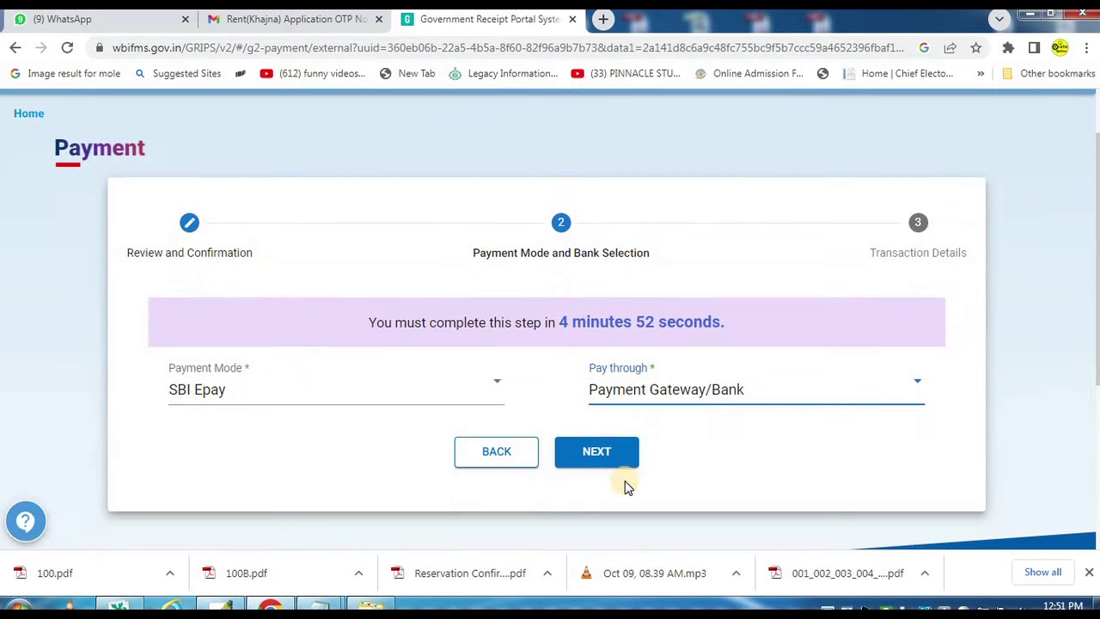
{"action": "left_click", "coordinate": [606, 461]}
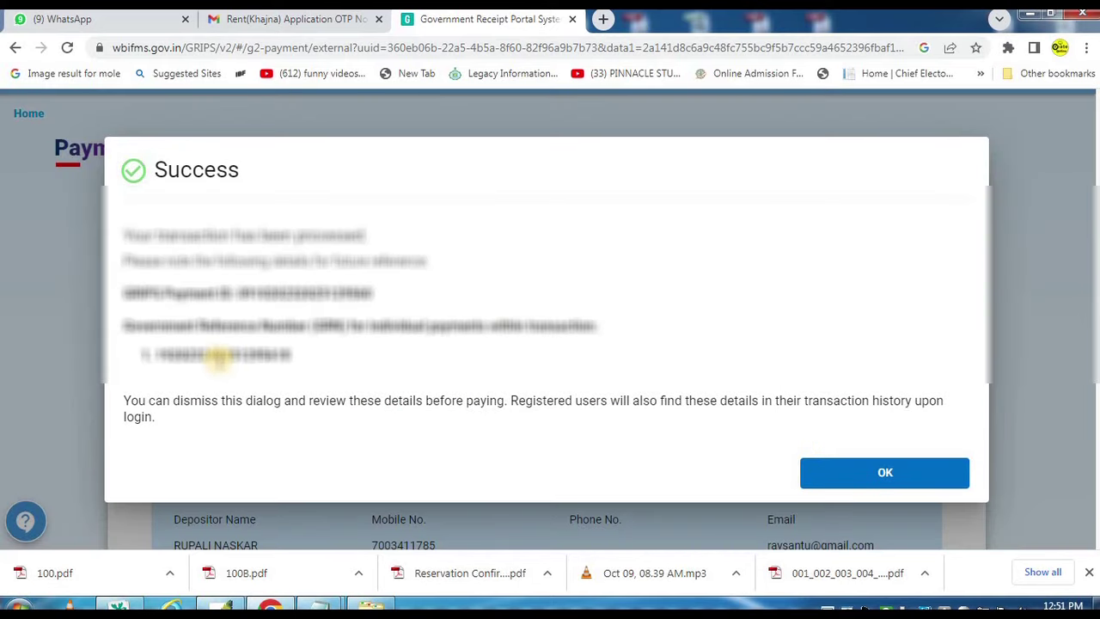
- Copy the Government Reference Number into a Notepad note
{"action": "left_click_drag", "start_coordinate": [114, 344], "coordinate": [359, 381]}
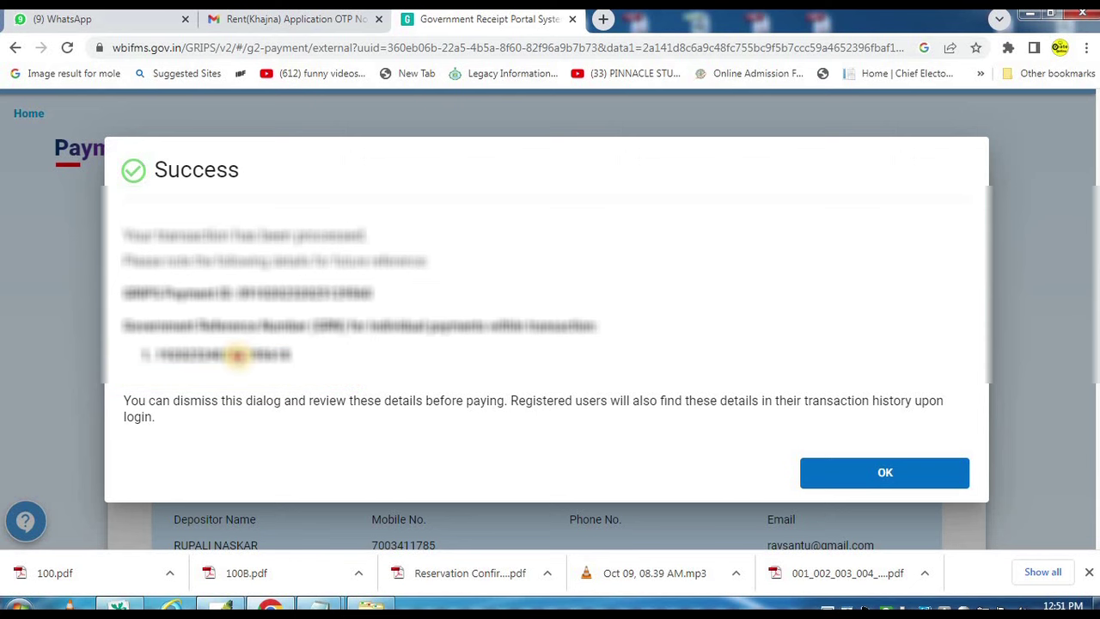
{"action": "double_click", "coordinate": [237, 354]}
{"action": "mouse_move", "coordinate": [320, 606]}
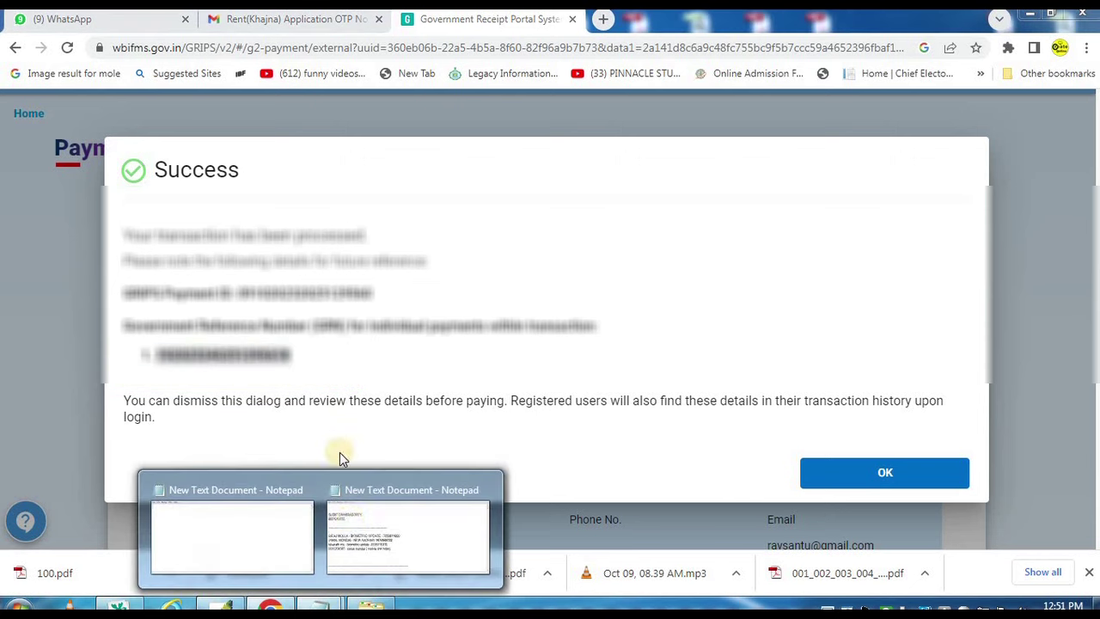
{"action": "left_click", "coordinate": [246, 520]}
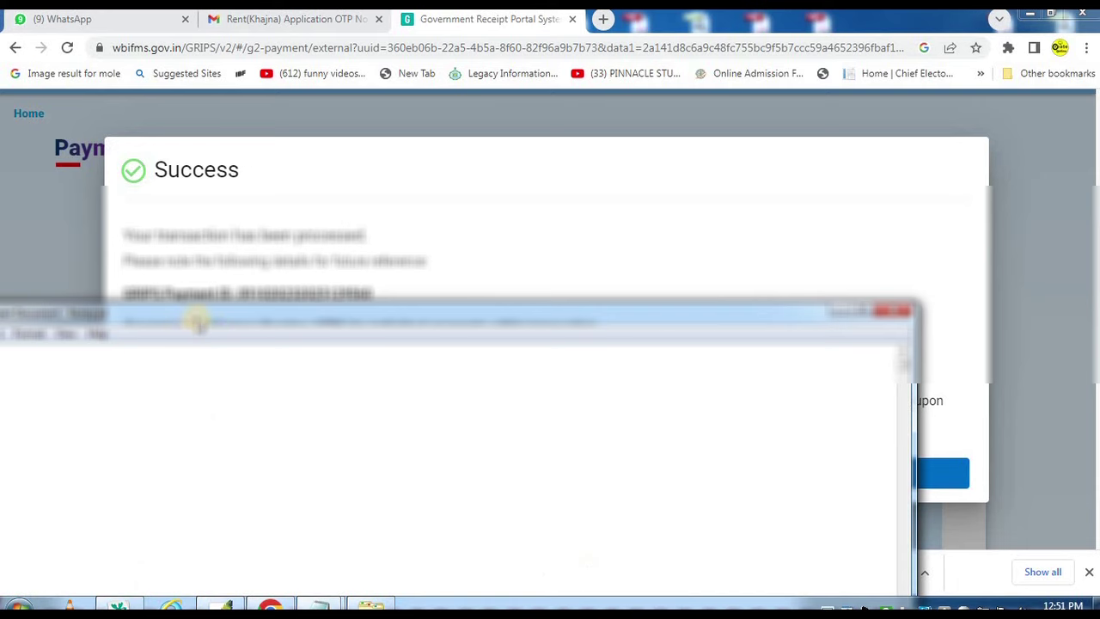
{"action": "key", "text": "ctrl+v"}
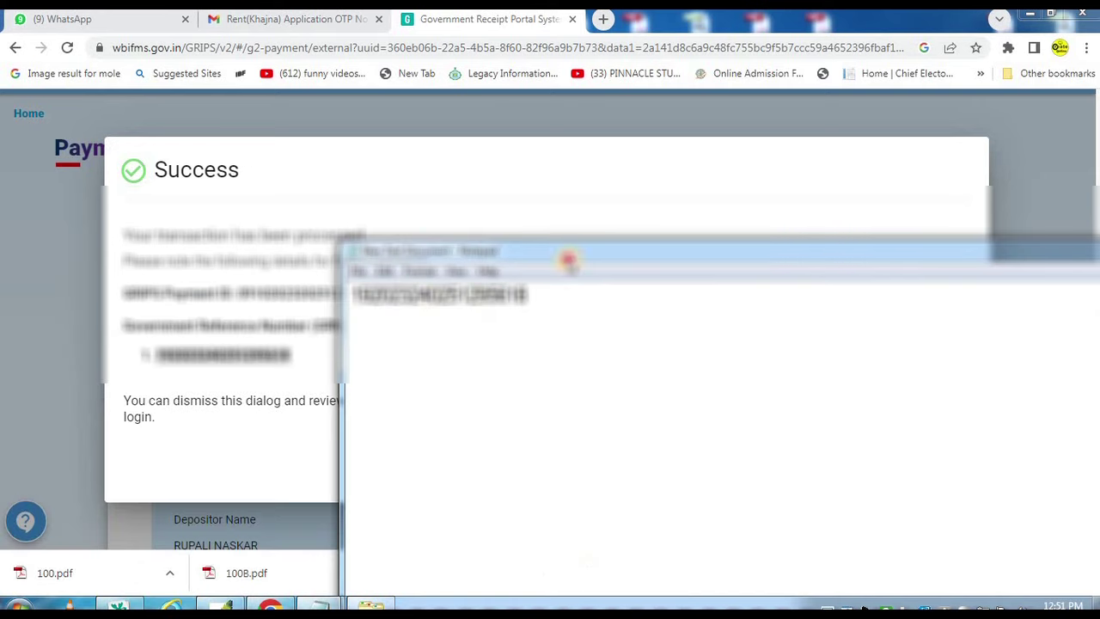
{"action": "double_click", "coordinate": [568, 254]}
{"action": "left_click", "coordinate": [323, 387]}
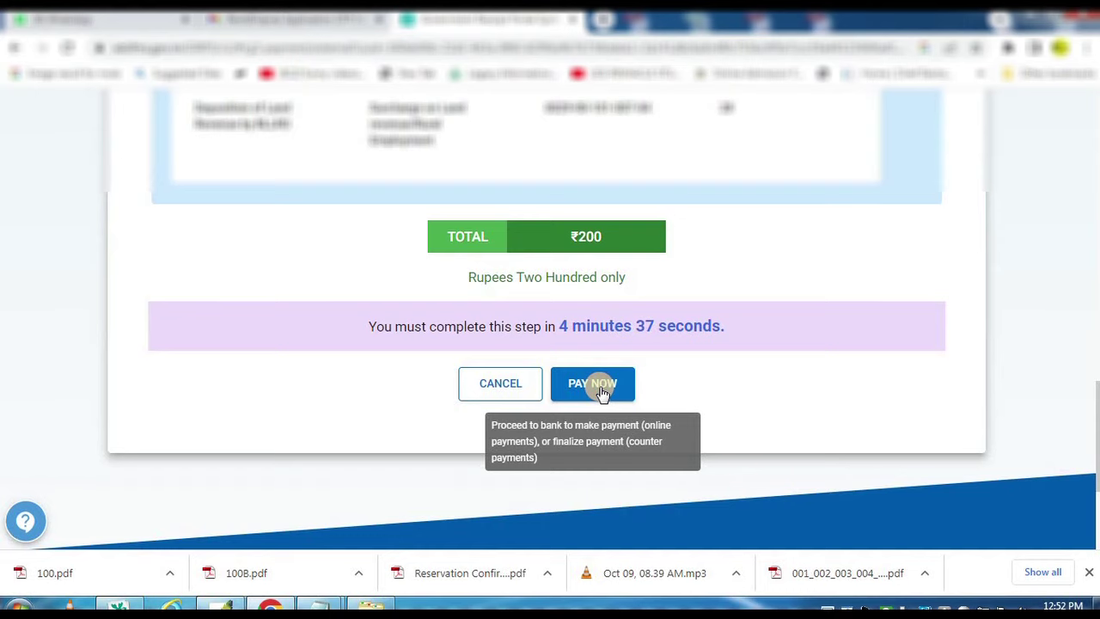
- Pay the ₹200 fee on SBIePay using UPI QR
{"action": "left_click", "coordinate": [602, 391]}
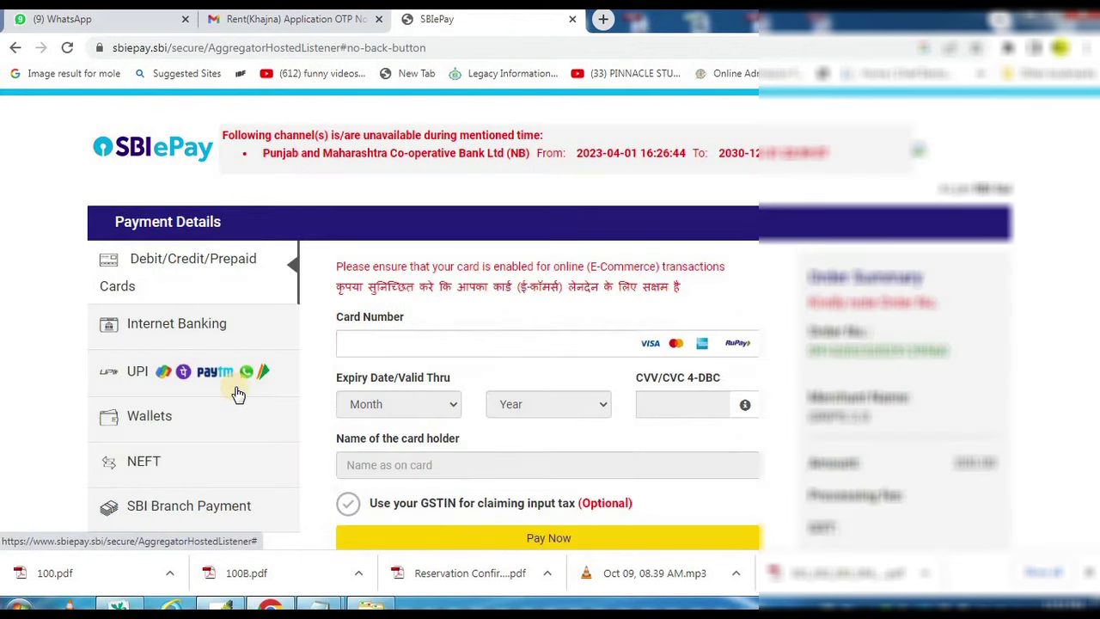
{"action": "mouse_move", "coordinate": [52, 239]}
{"action": "left_mouse_down"}
{"action": "mouse_move", "coordinate": [320, 558]}
{"action": "mouse_move", "coordinate": [312, 588]}
{"action": "left_mouse_up"}
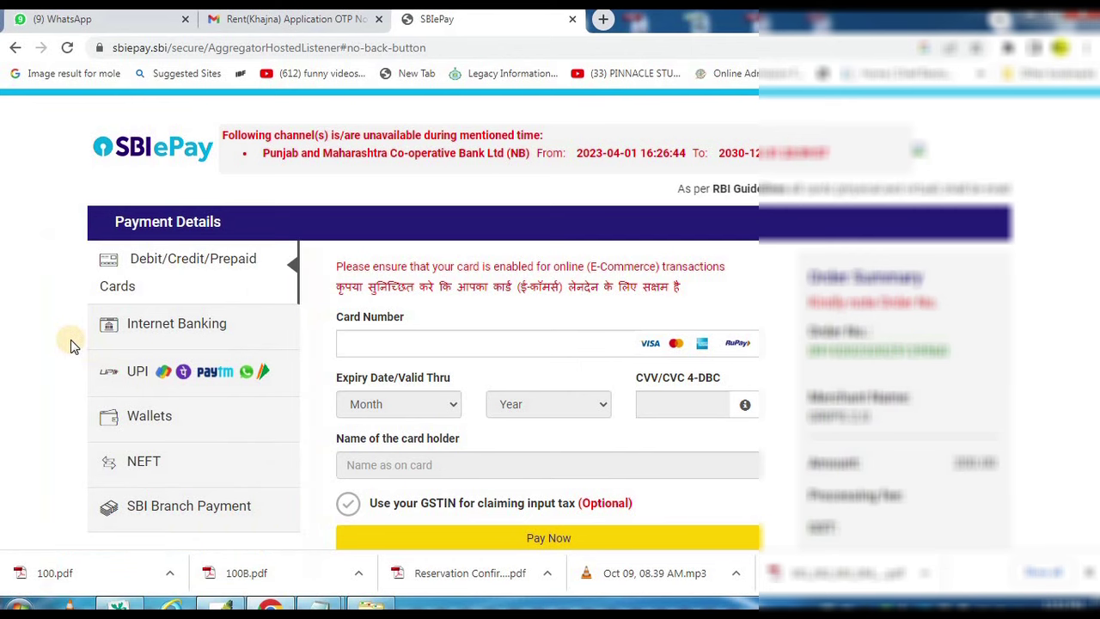
{"action": "left_click", "coordinate": [225, 380]}
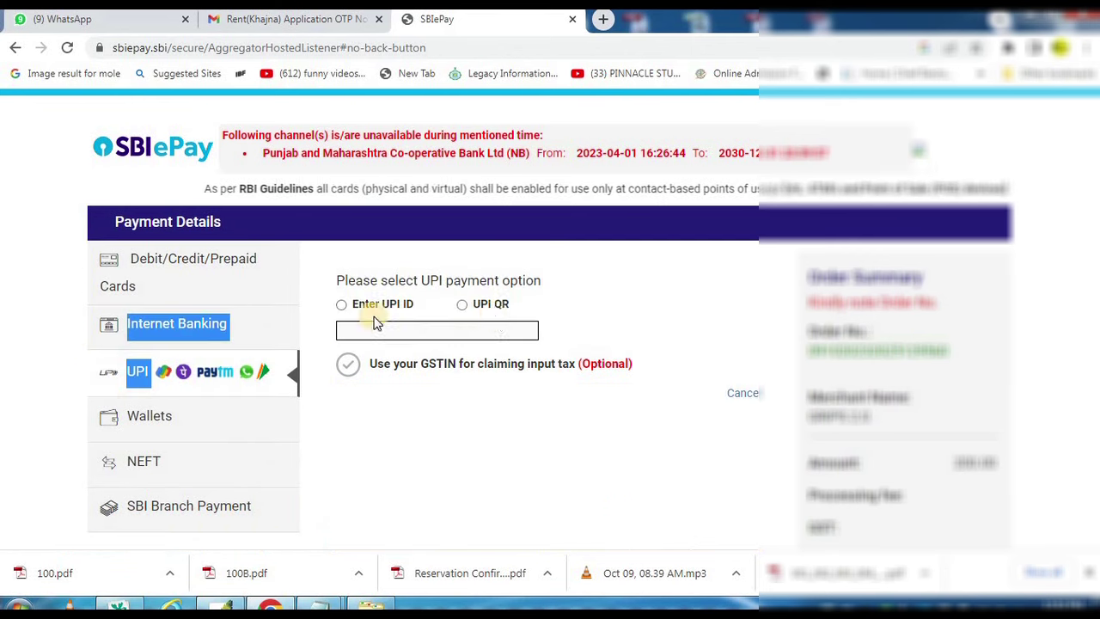
{"action": "left_click", "coordinate": [463, 305]}
{"action": "left_click", "coordinate": [554, 404]}
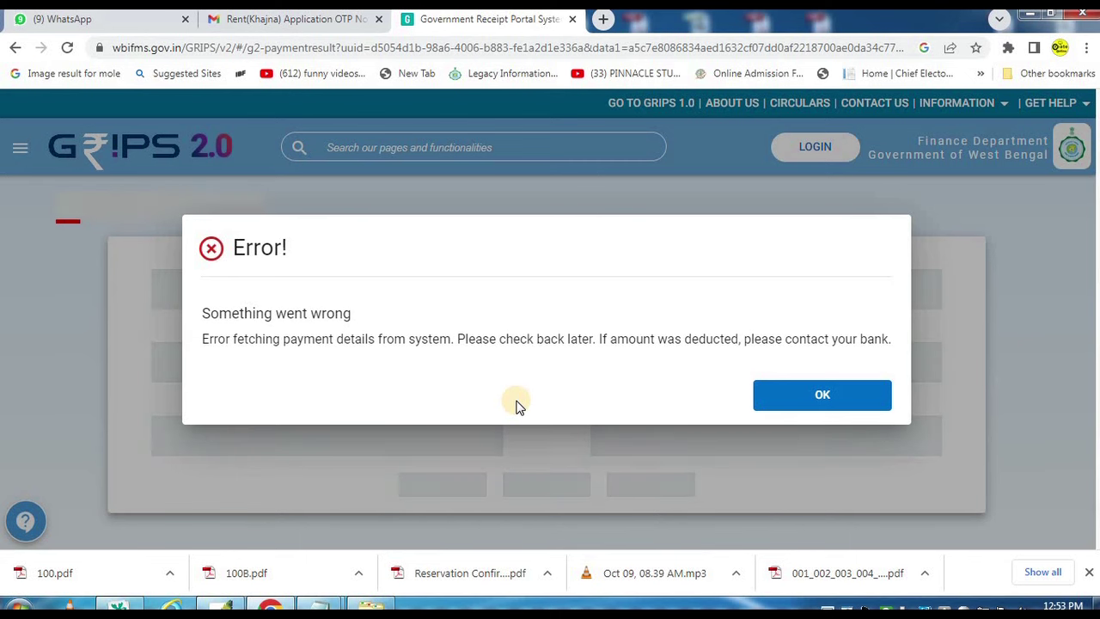
- Dismiss the payment-details error and the information notice
{"action": "left_click_drag", "start_coordinate": [173, 203], "coordinate": [358, 274]}
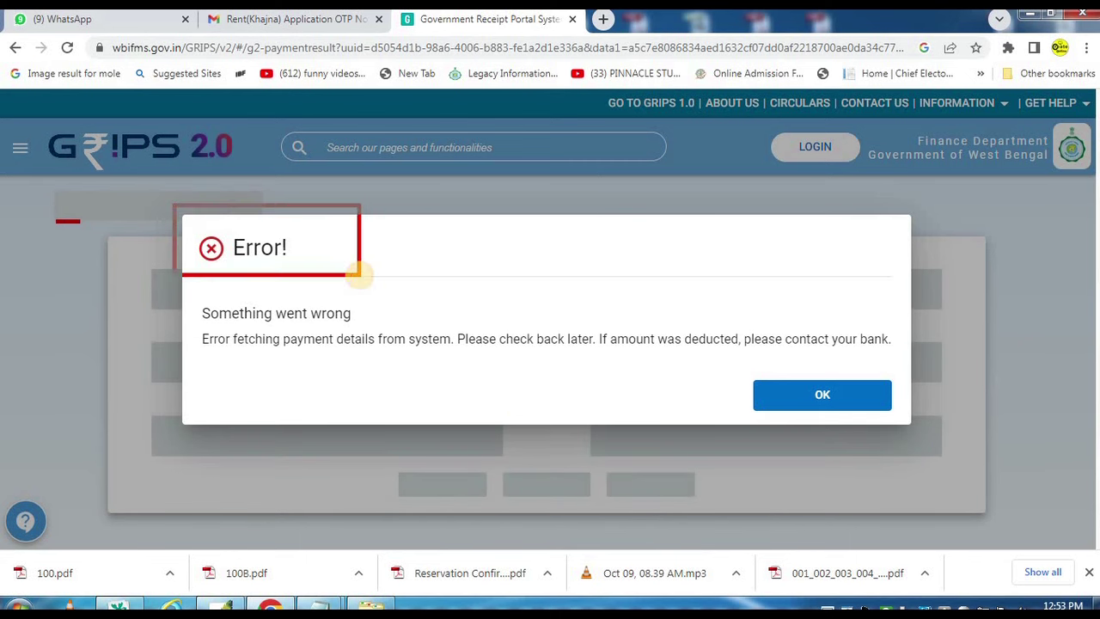
{"action": "mouse_move", "coordinate": [168, 285]}
{"action": "left_mouse_down"}
{"action": "mouse_move", "coordinate": [437, 349]}
{"action": "mouse_move", "coordinate": [950, 435]}
{"action": "left_mouse_up"}
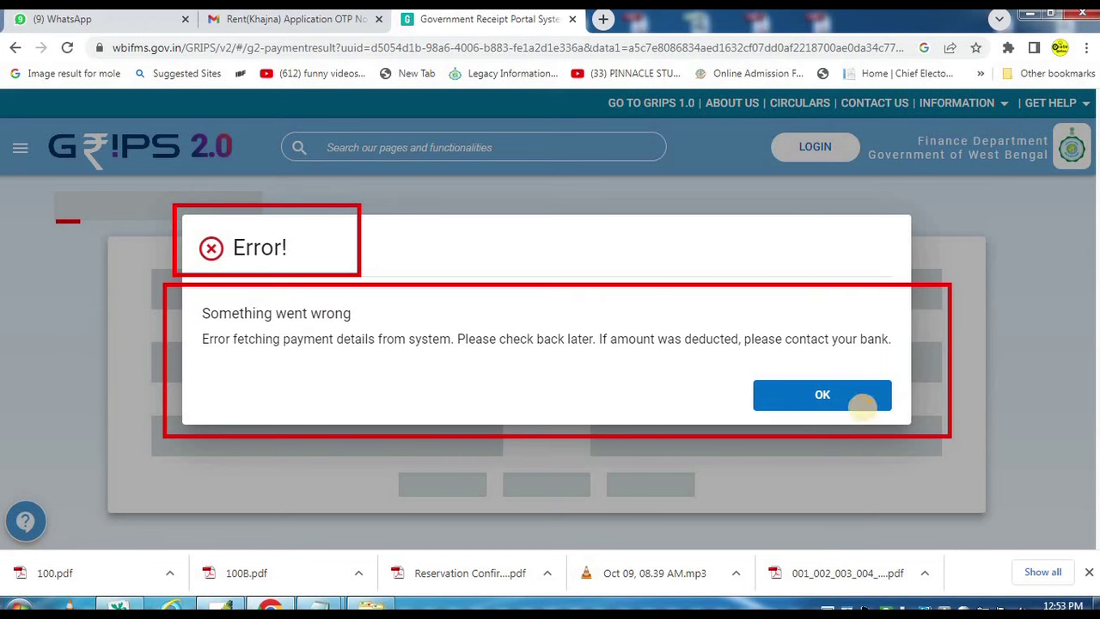
{"action": "left_click", "coordinate": [828, 397]}
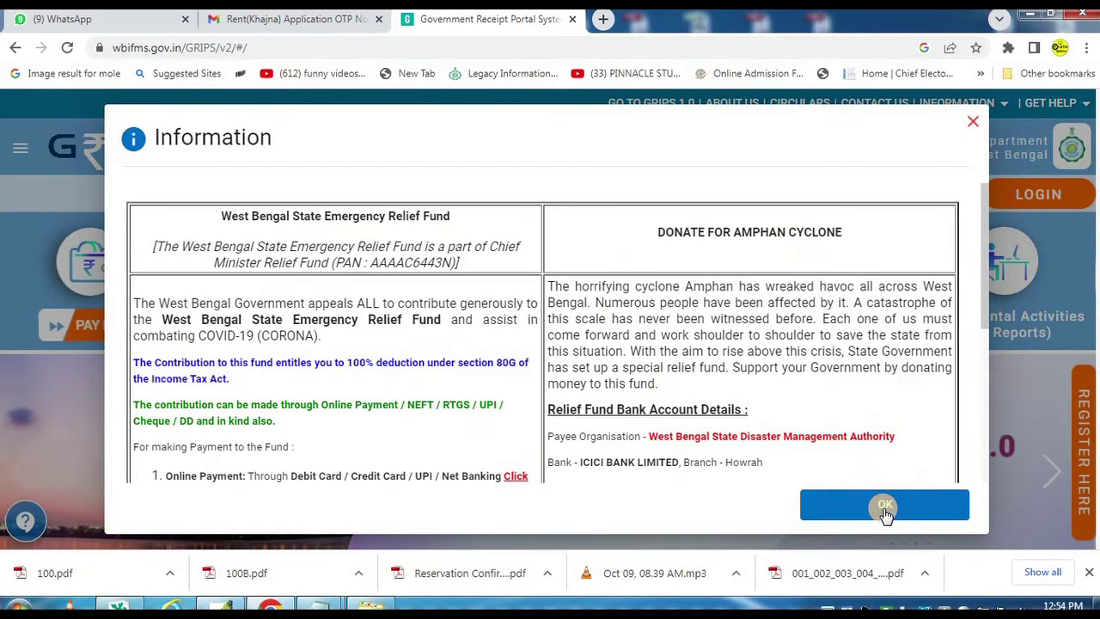
{"action": "left_click", "coordinate": [1001, 497]}
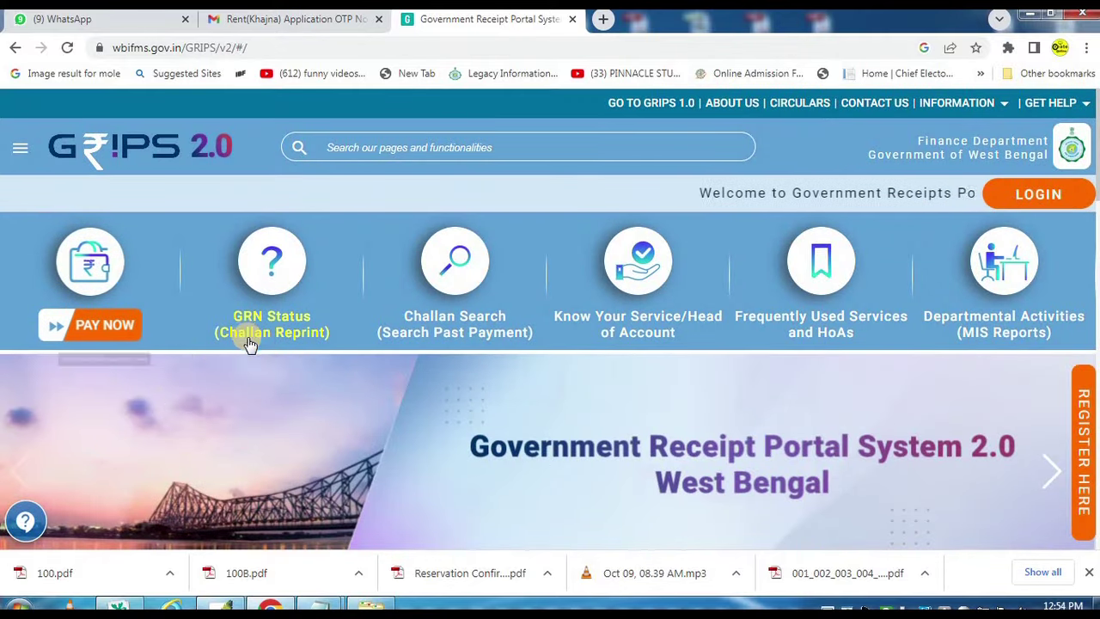
- Check the GRN Status by Govt Reference No. with the captcha and confirm payment succeeded
{"action": "left_click_drag", "start_coordinate": [188, 223], "coordinate": [344, 361]}
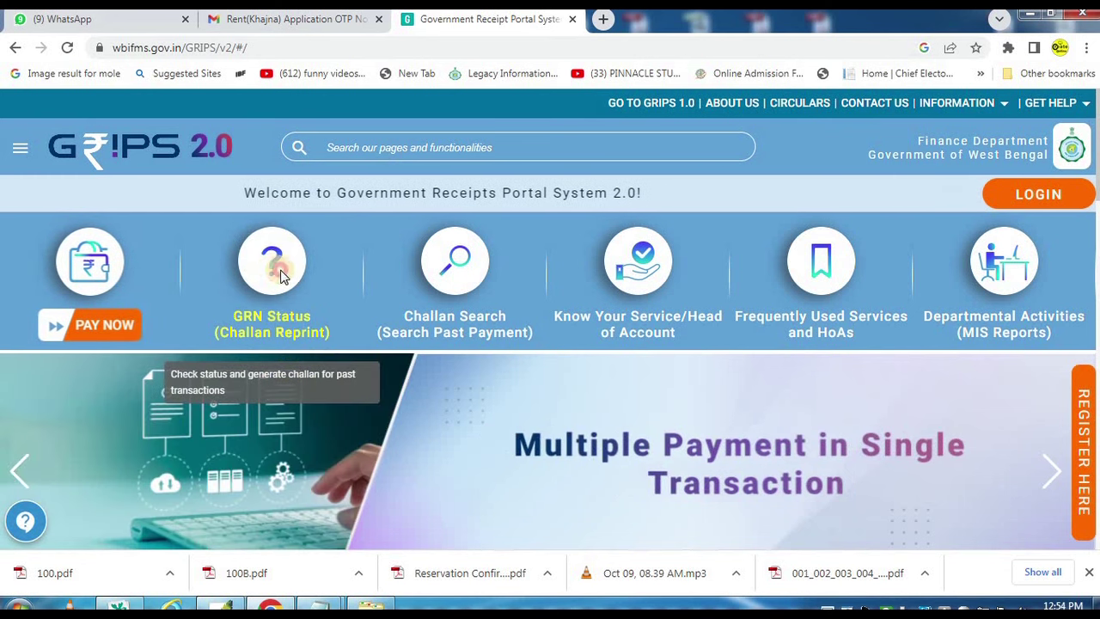
{"action": "left_click", "coordinate": [274, 274]}
{"action": "left_click", "coordinate": [199, 322]}
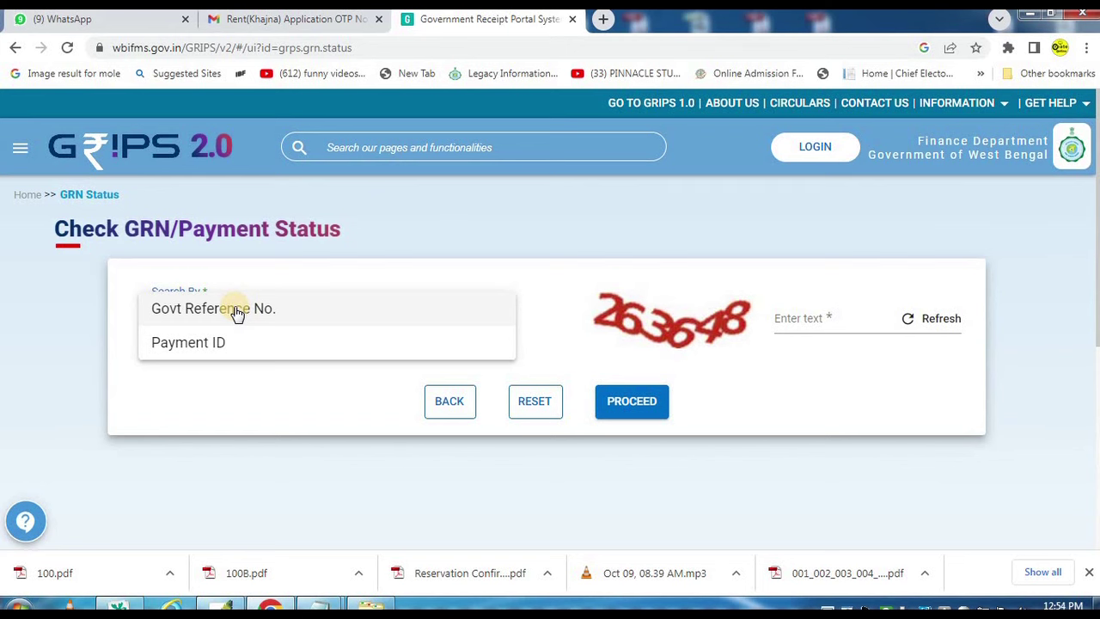
{"action": "left_click", "coordinate": [258, 309]}
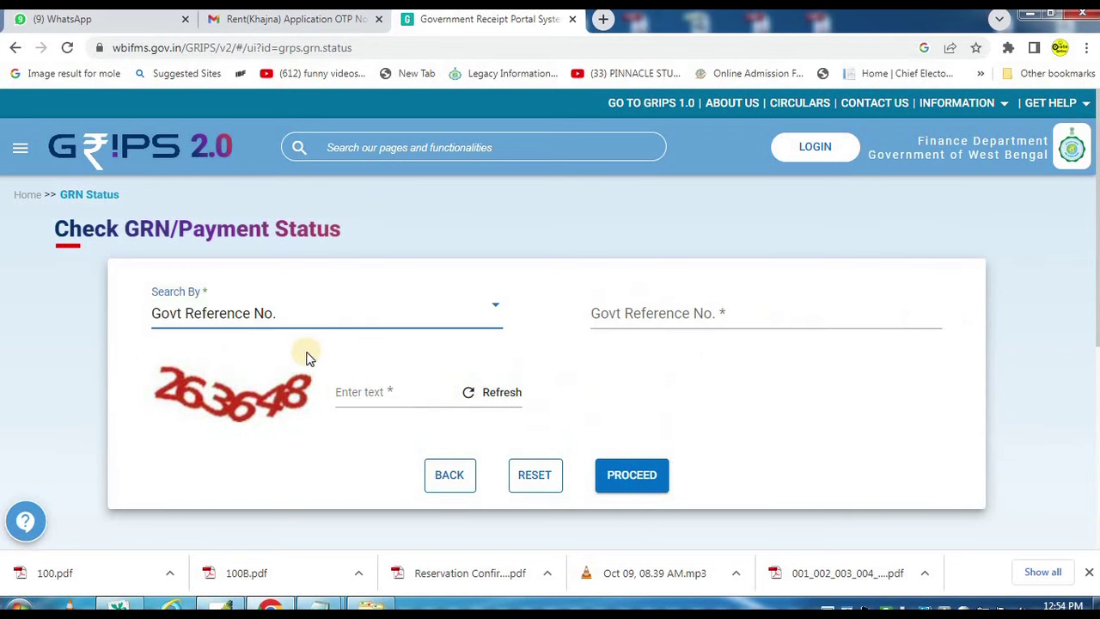
{"action": "left_click", "coordinate": [369, 393]}
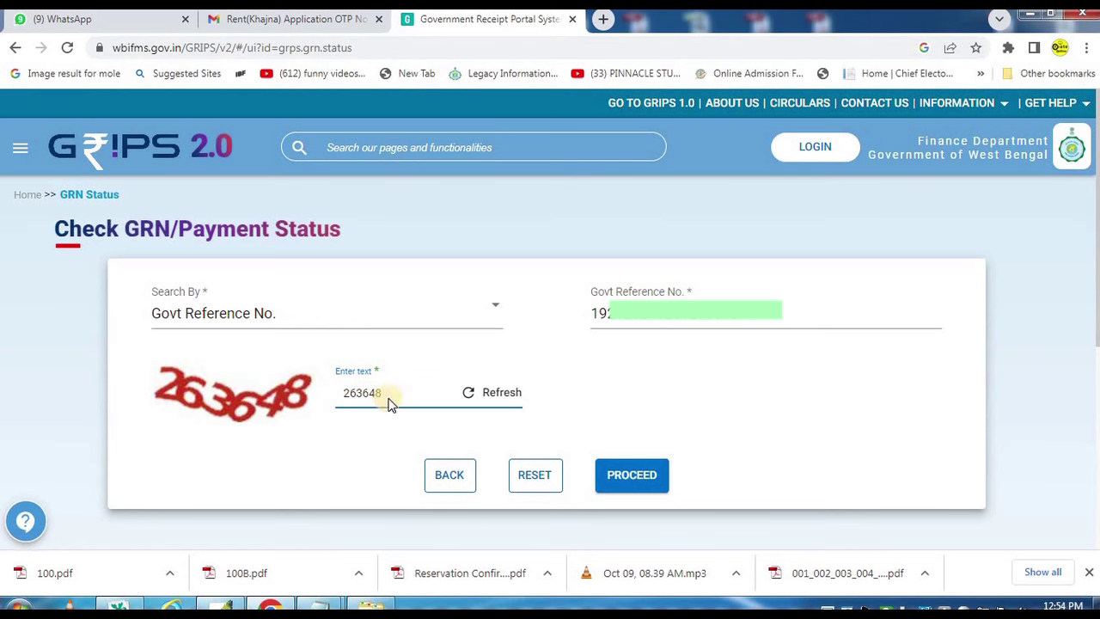
{"action": "left_click", "coordinate": [633, 488]}
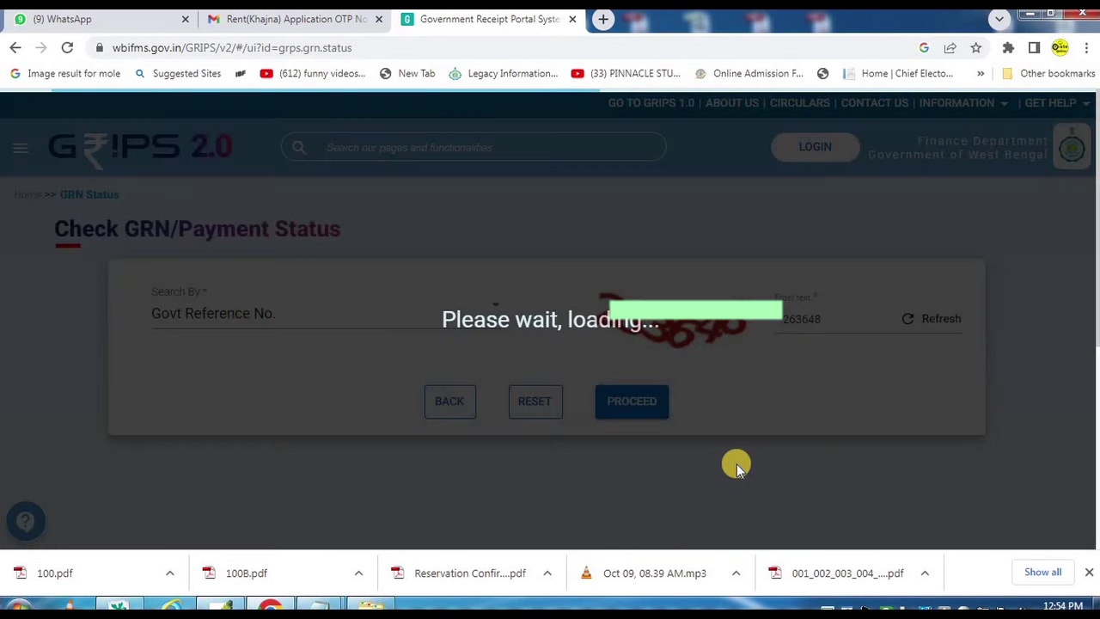
{"action": "scroll", "coordinate": [721, 468], "scroll_direction": "down", "scroll_amount": 4}
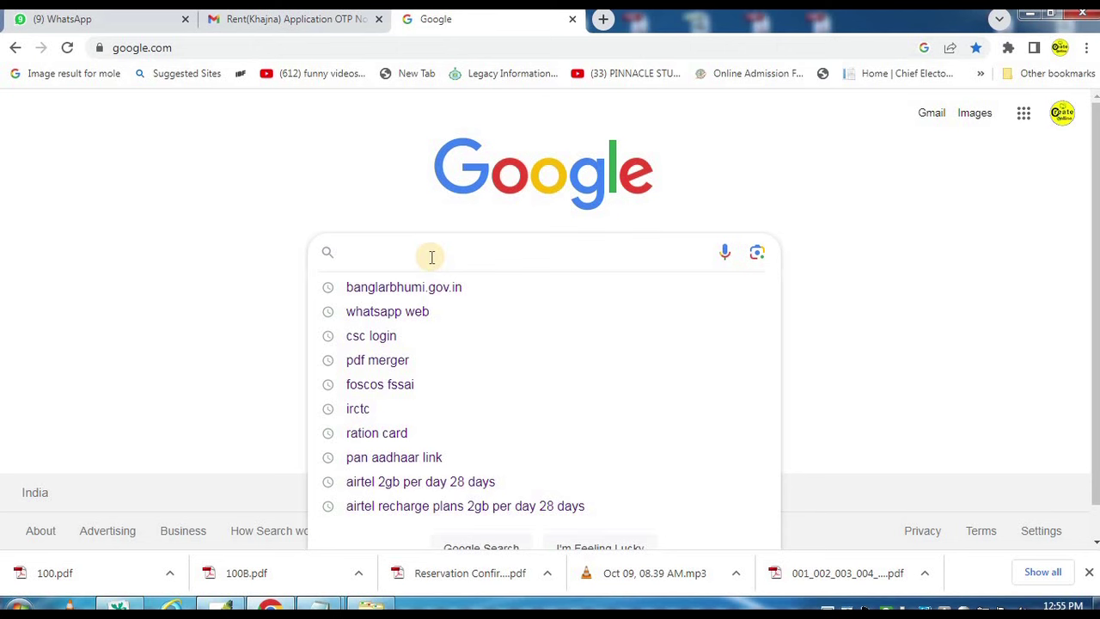
- Go to the Banglar Bhumi site's GRN Search page under citizen services
{"action": "left_click", "coordinate": [376, 289]}
{"action": "left_click", "coordinate": [232, 296]}
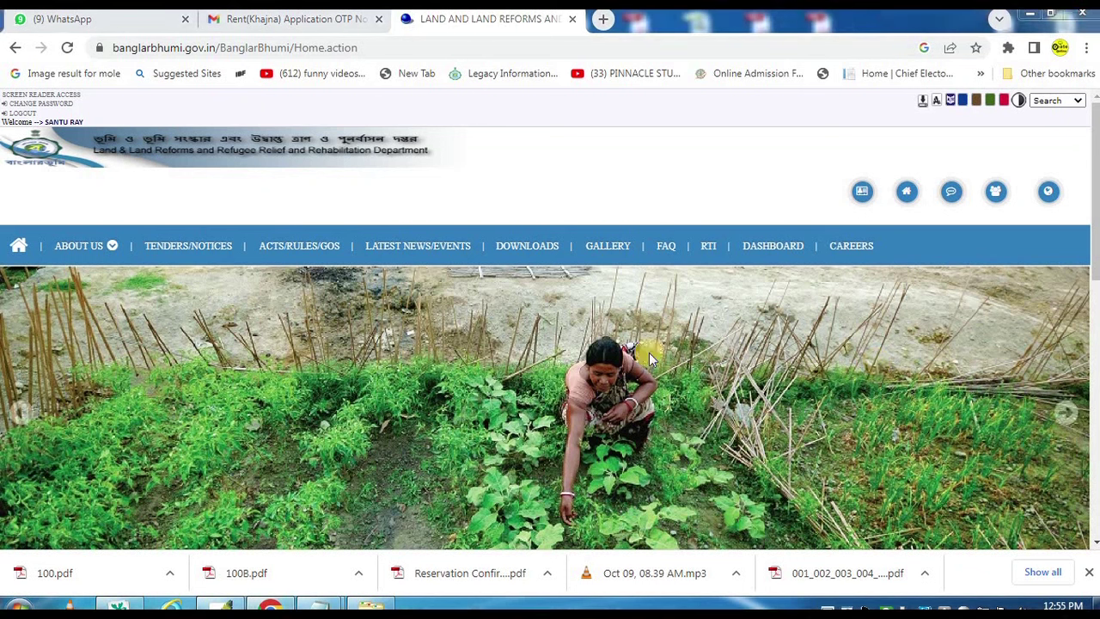
{"action": "left_click", "coordinate": [864, 194]}
{"action": "left_click_drag", "start_coordinate": [387, 290], "coordinate": [586, 326]}
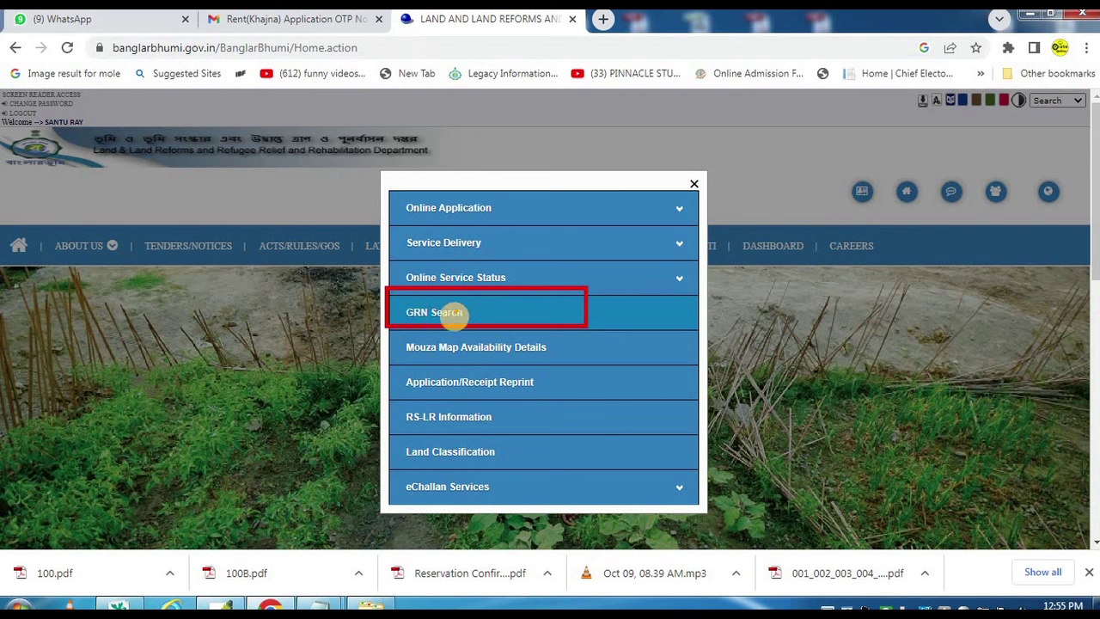
{"action": "left_click", "coordinate": [472, 317]}
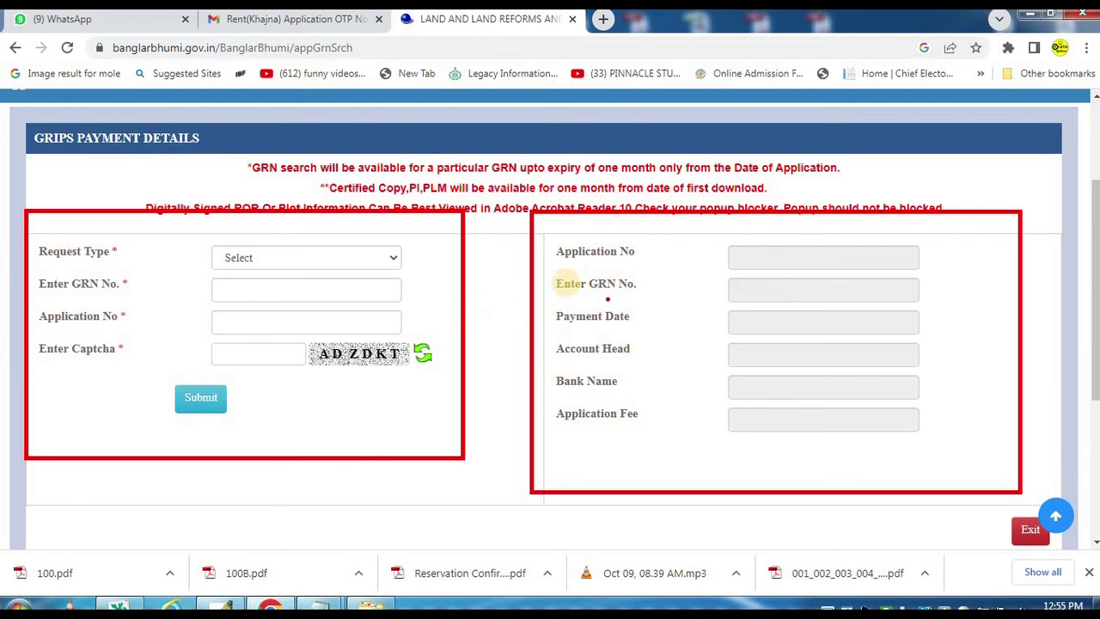
- Search the GRN with request type REVENUE, accept the details, and continue processing the payment
{"action": "left_click", "coordinate": [285, 257]}
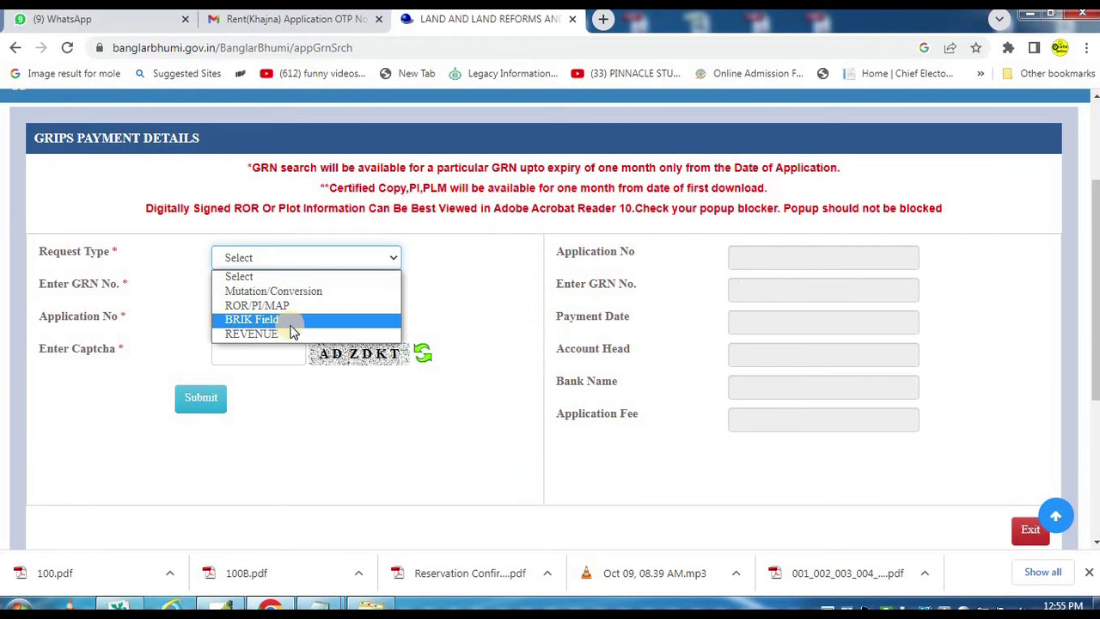
{"action": "left_click", "coordinate": [292, 332]}
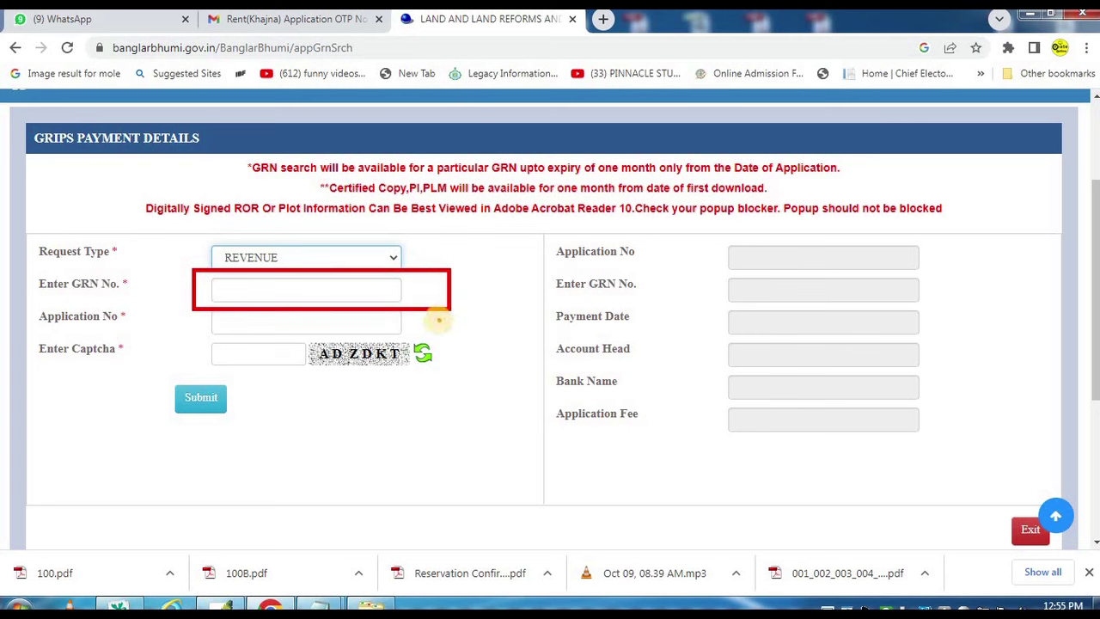
{"action": "left_click_drag", "start_coordinate": [198, 301], "coordinate": [441, 341]}
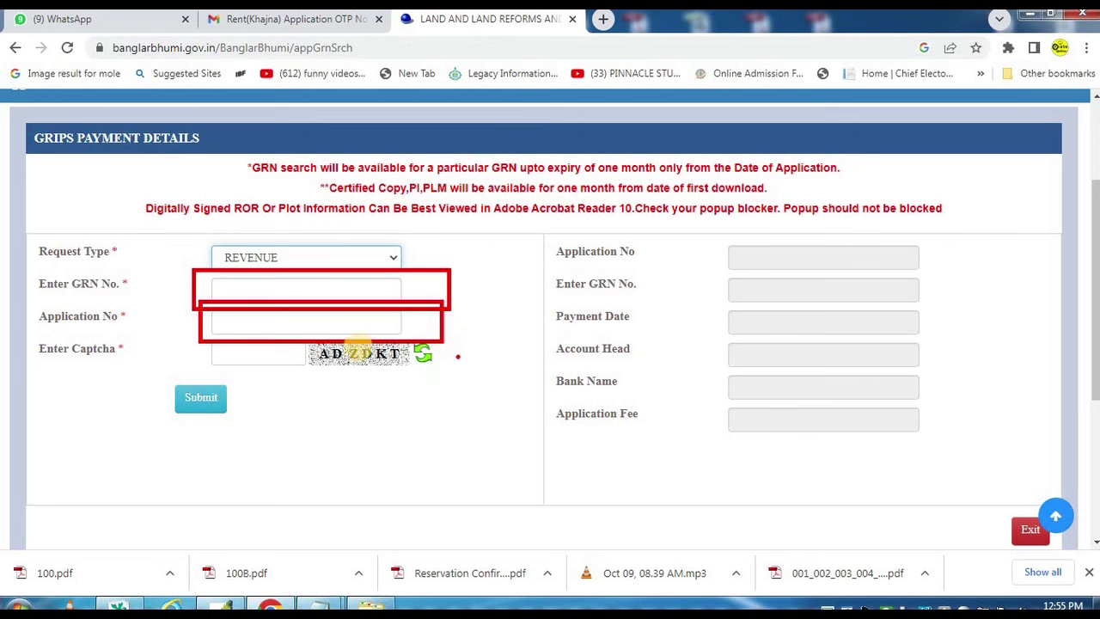
{"action": "left_click_drag", "start_coordinate": [184, 340], "coordinate": [325, 379]}
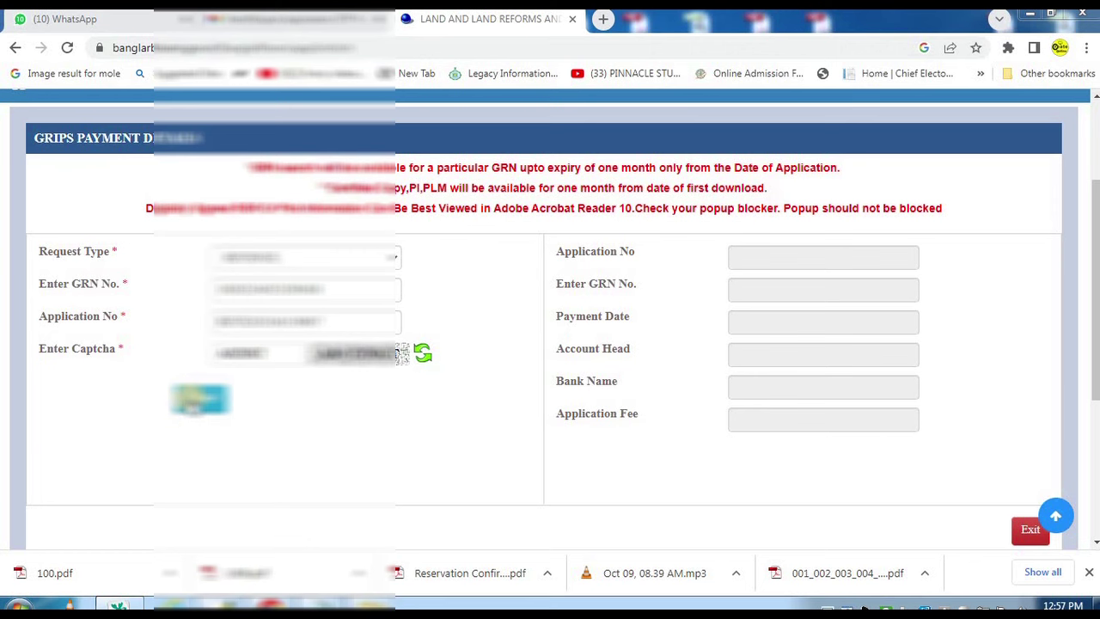
{"action": "left_click", "coordinate": [199, 398]}
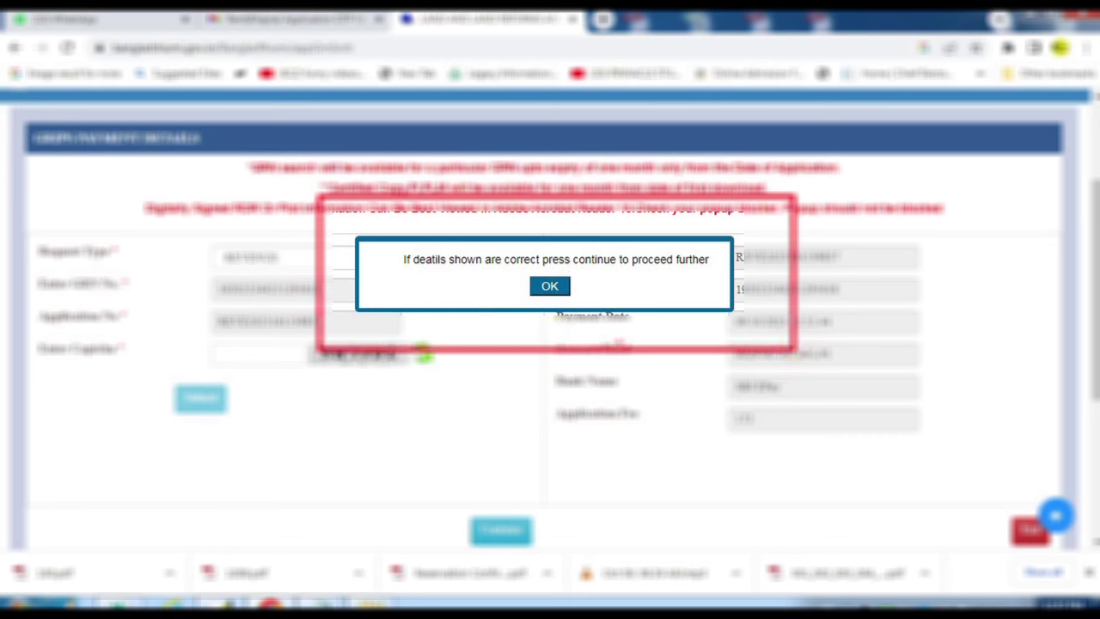
{"action": "key", "text": "Return"}
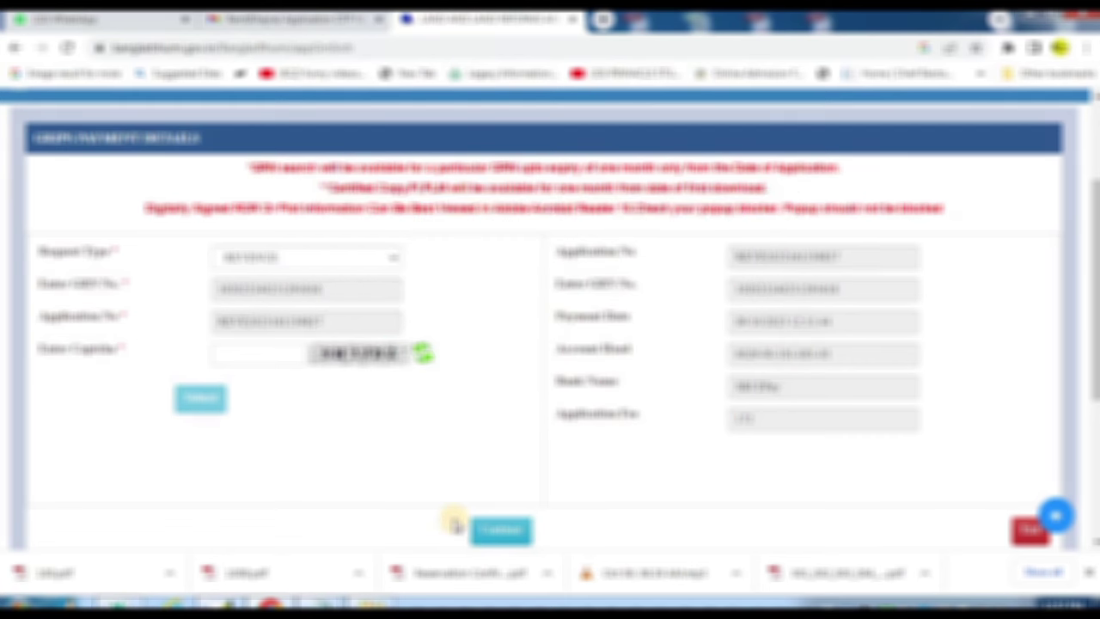
{"action": "left_click", "coordinate": [502, 530]}
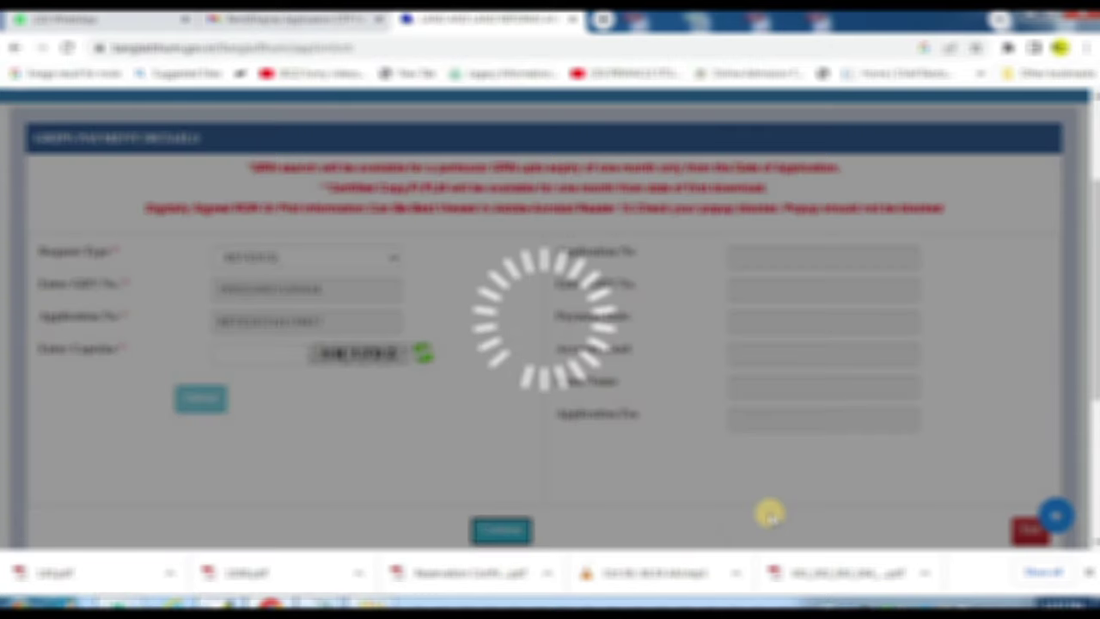
{"action": "scroll", "coordinate": [708, 467], "scroll_direction": "down", "scroll_amount": 4}
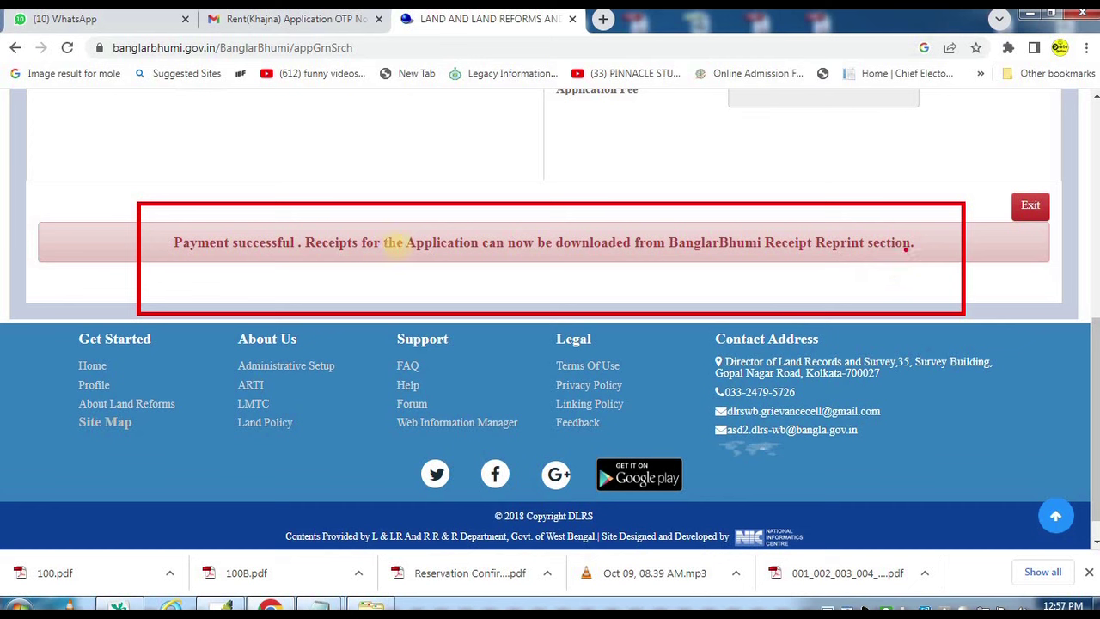
- Read the 'Payment successful' message, then return to the page header
{"action": "mouse_move", "coordinate": [137, 207]}
{"action": "left_mouse_down"}
{"action": "mouse_move", "coordinate": [598, 280]}
{"action": "mouse_move", "coordinate": [957, 284]}
{"action": "left_mouse_up"}
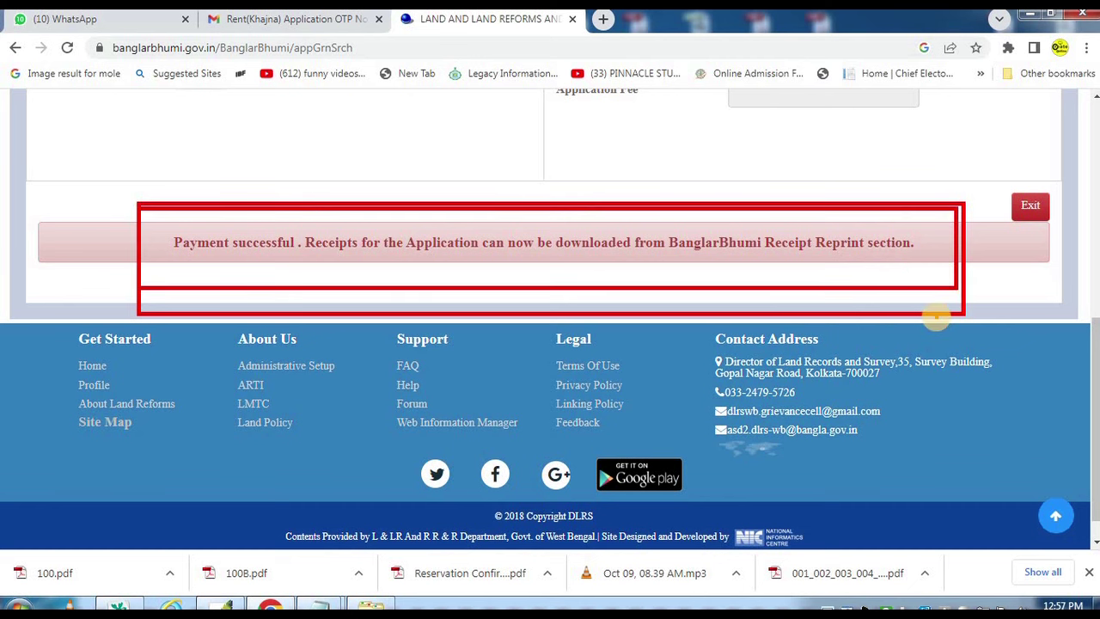
{"action": "scroll", "coordinate": [916, 291], "scroll_direction": "up", "scroll_amount": 2}
{"action": "scroll", "coordinate": [916, 290], "scroll_direction": "up", "scroll_amount": 5}
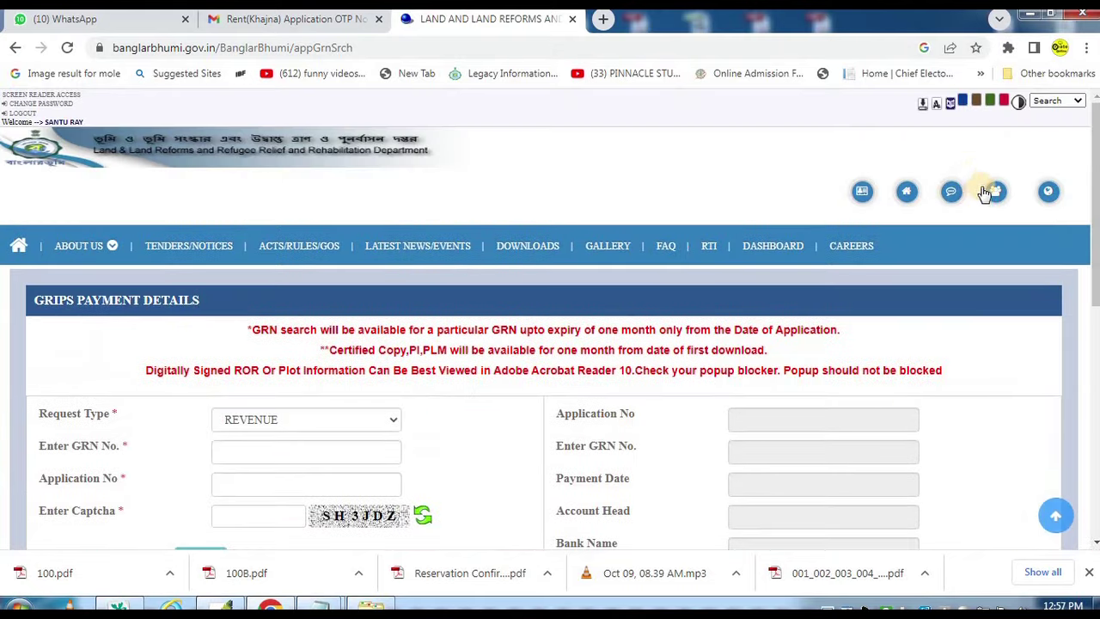
- Open the Application/Receipt Reprint form with request type Revenue Receipt
{"action": "left_click", "coordinate": [864, 191]}
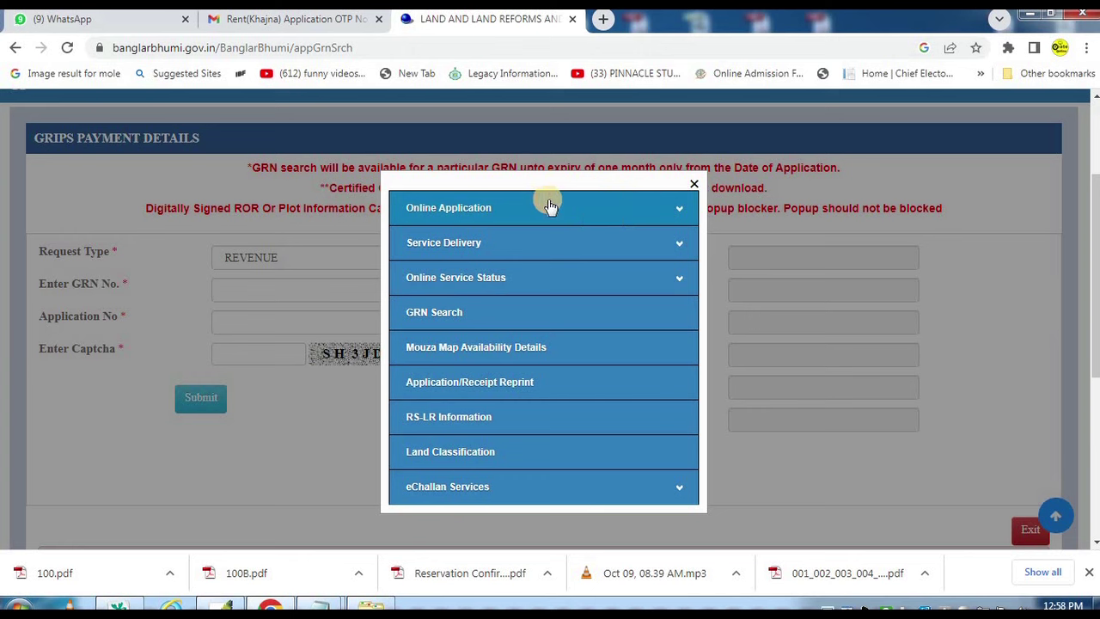
{"action": "left_click_drag", "start_coordinate": [381, 367], "coordinate": [589, 403]}
{"action": "key", "text": "Escape"}
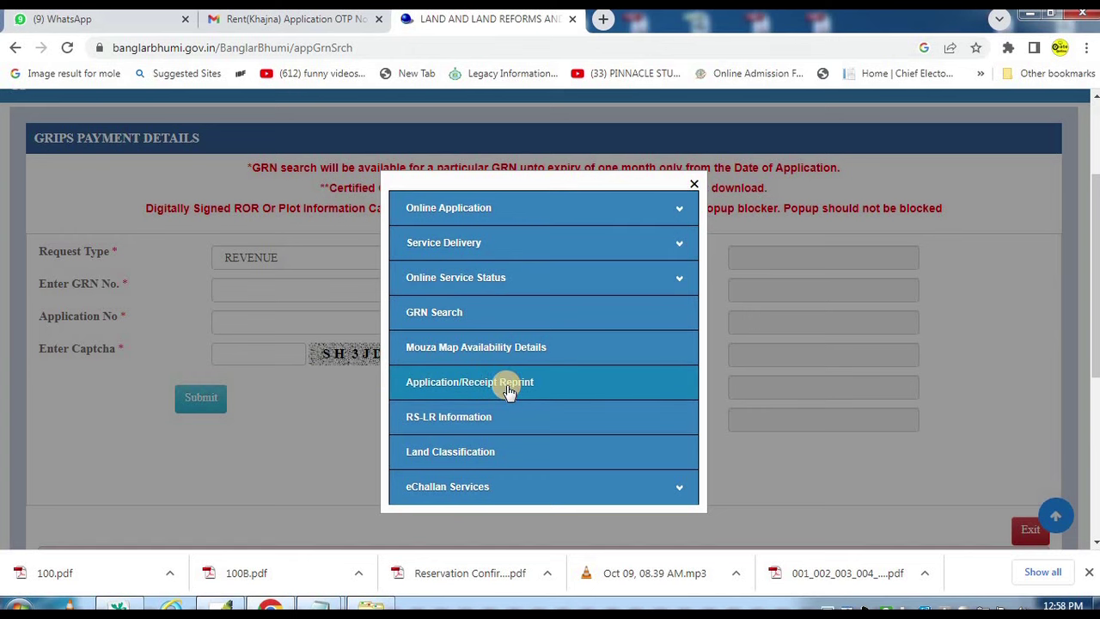
{"action": "left_click", "coordinate": [509, 389]}
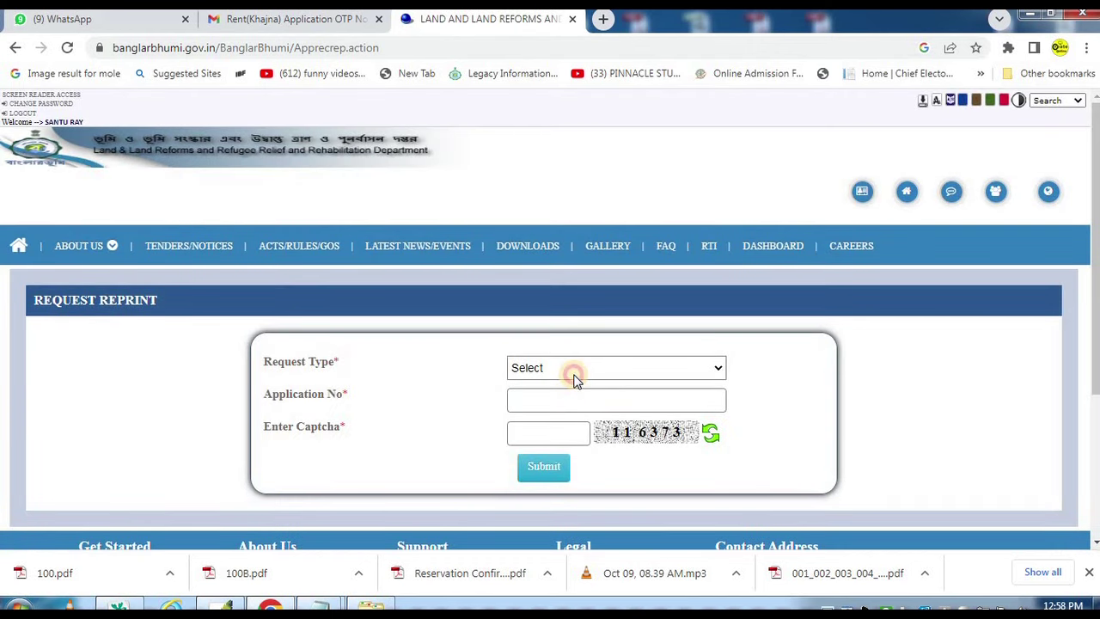
{"action": "left_click", "coordinate": [575, 377]}
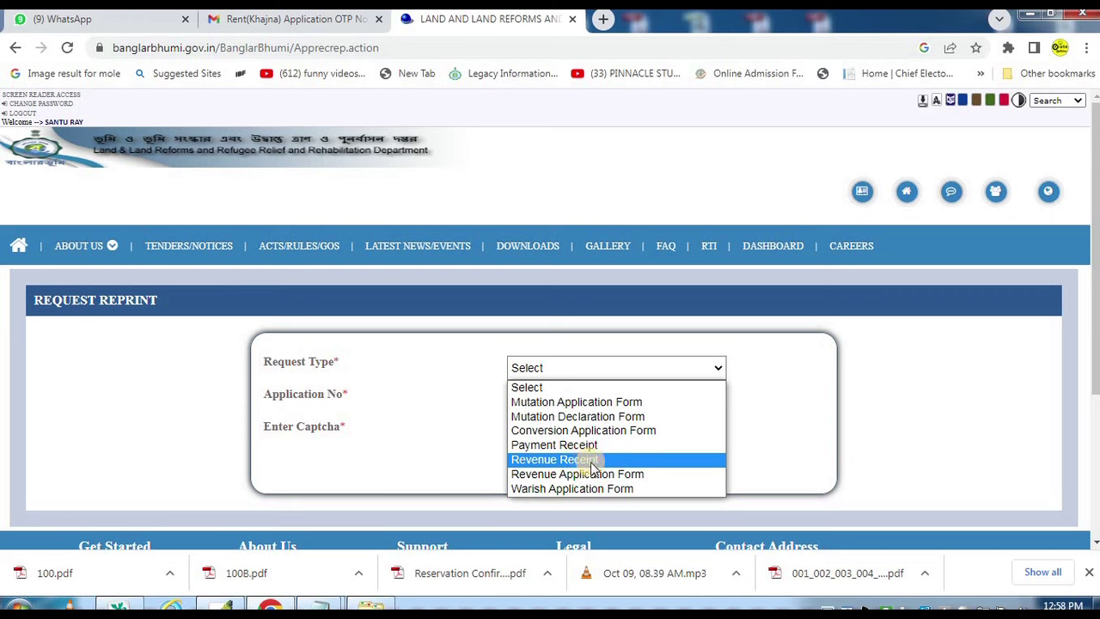
{"action": "left_click", "coordinate": [593, 461]}
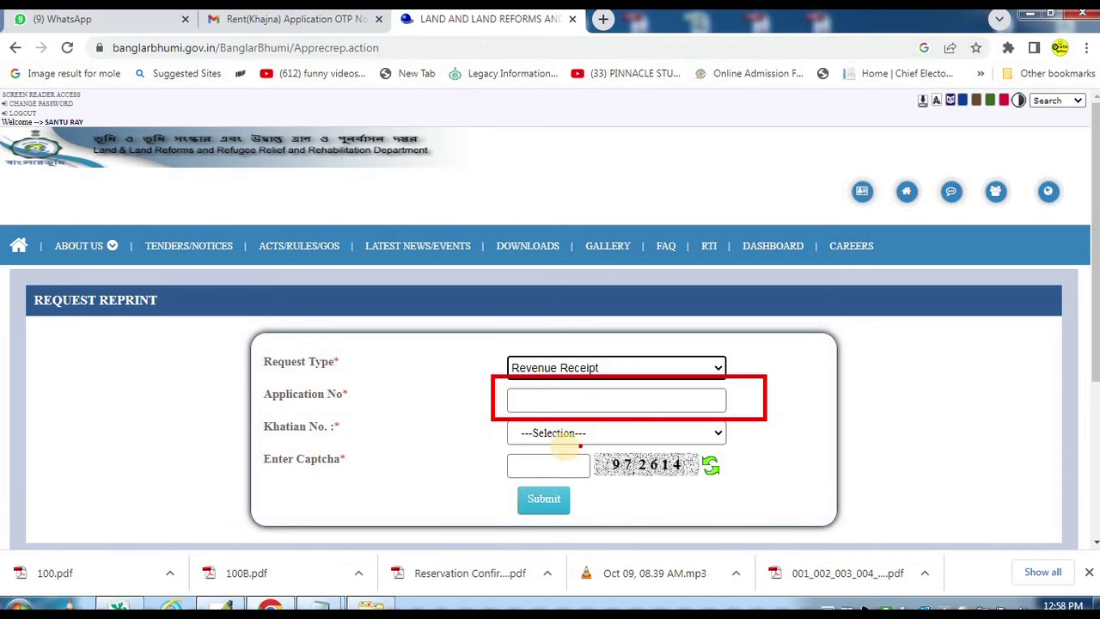
- Paste the application number, pick khatian 3522, fill the captcha, and submit
{"action": "left_click", "coordinate": [563, 440]}
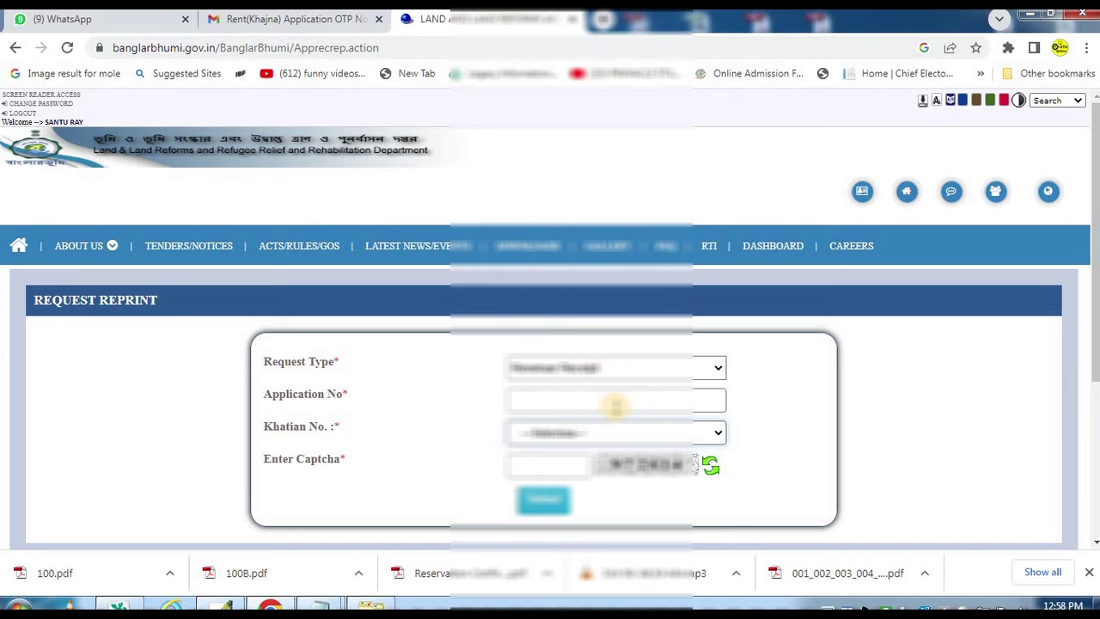
{"action": "key", "text": "ctrl+v"}
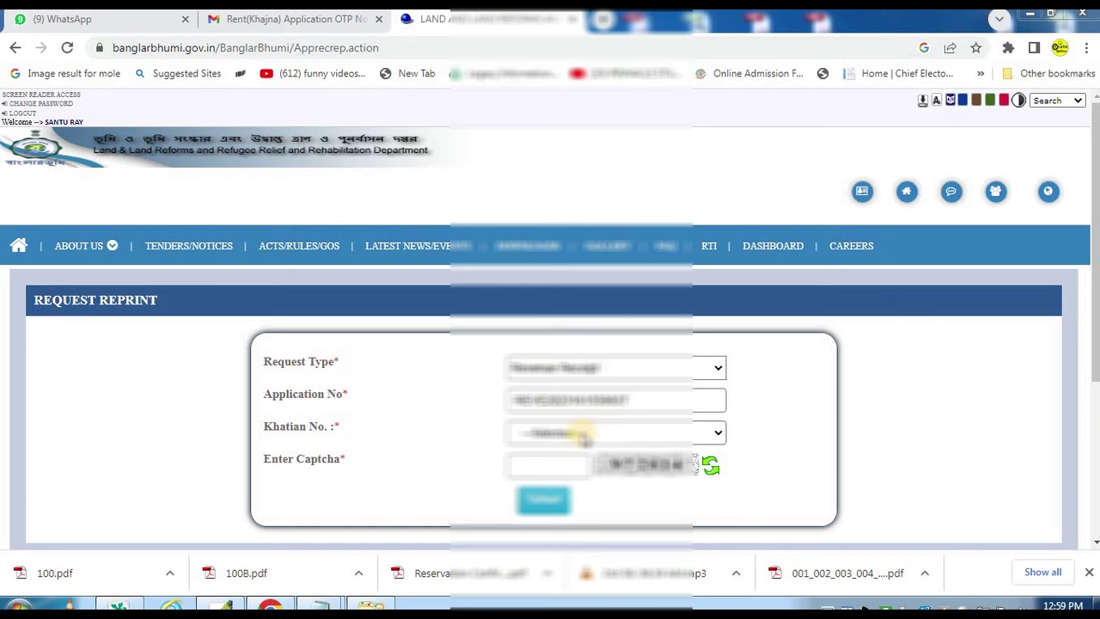
{"action": "left_click", "coordinate": [582, 435]}
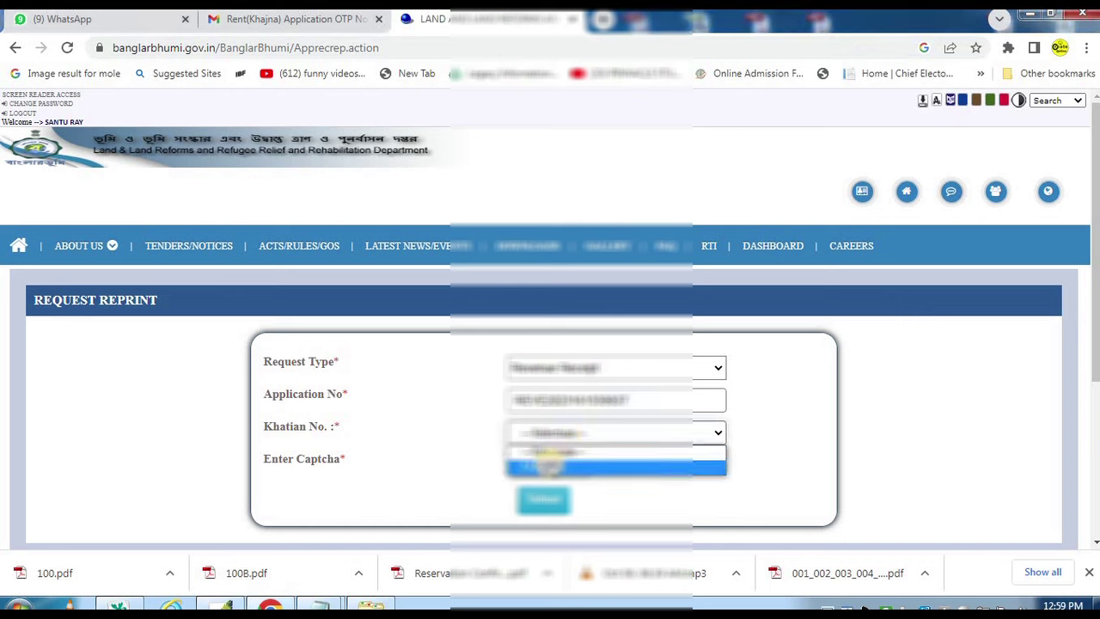
{"action": "left_click", "coordinate": [550, 465]}
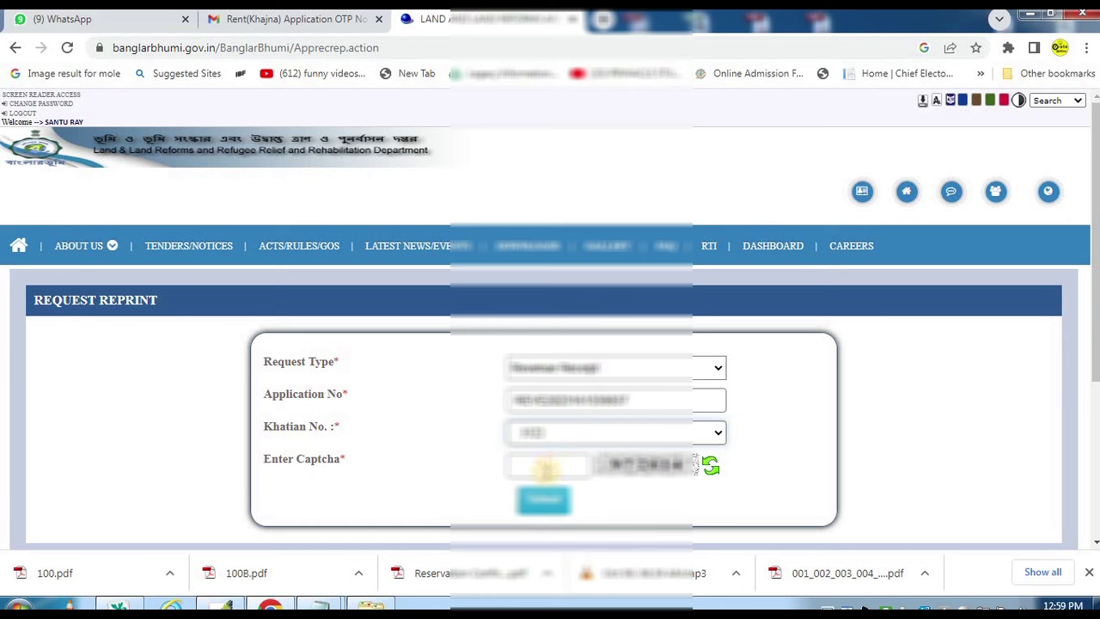
{"action": "left_click", "coordinate": [545, 468]}
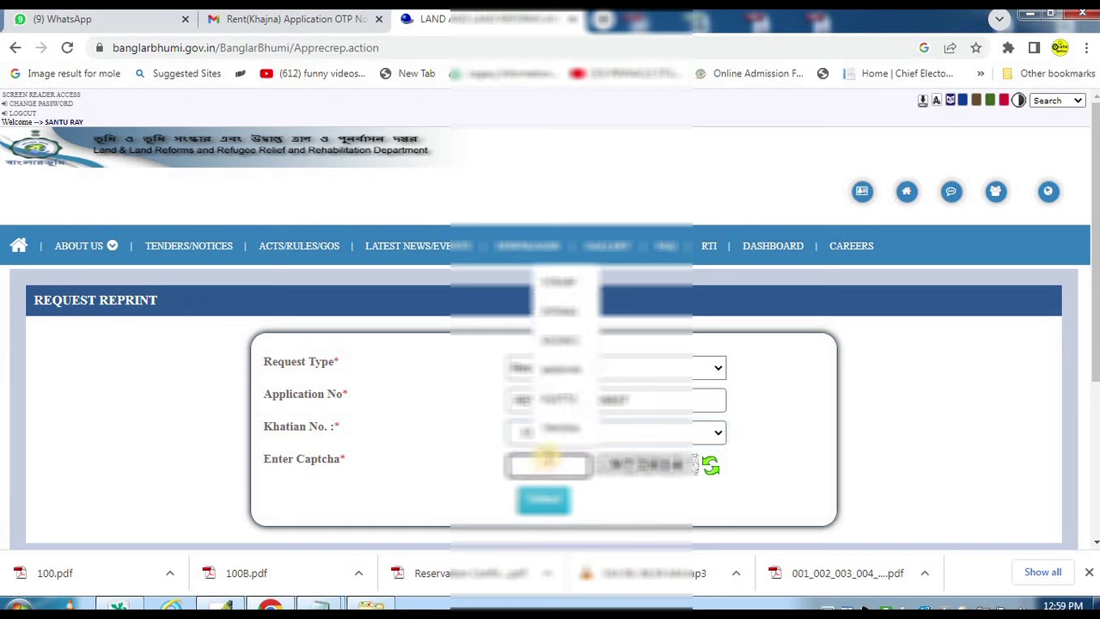
{"action": "type", "text": "6r"}
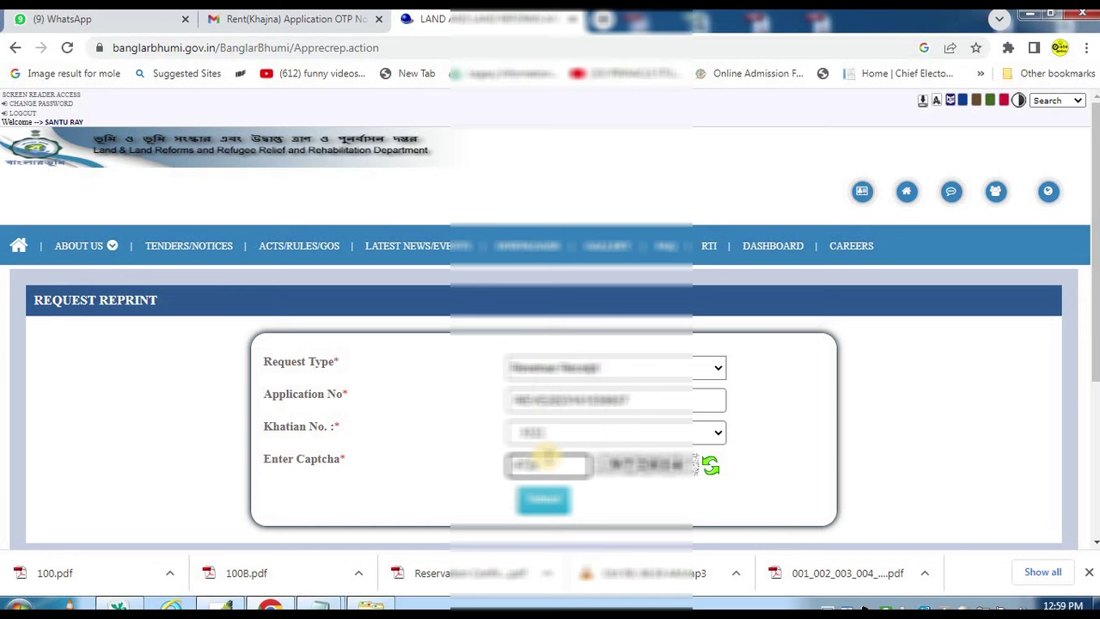
{"action": "left_click", "coordinate": [544, 500]}
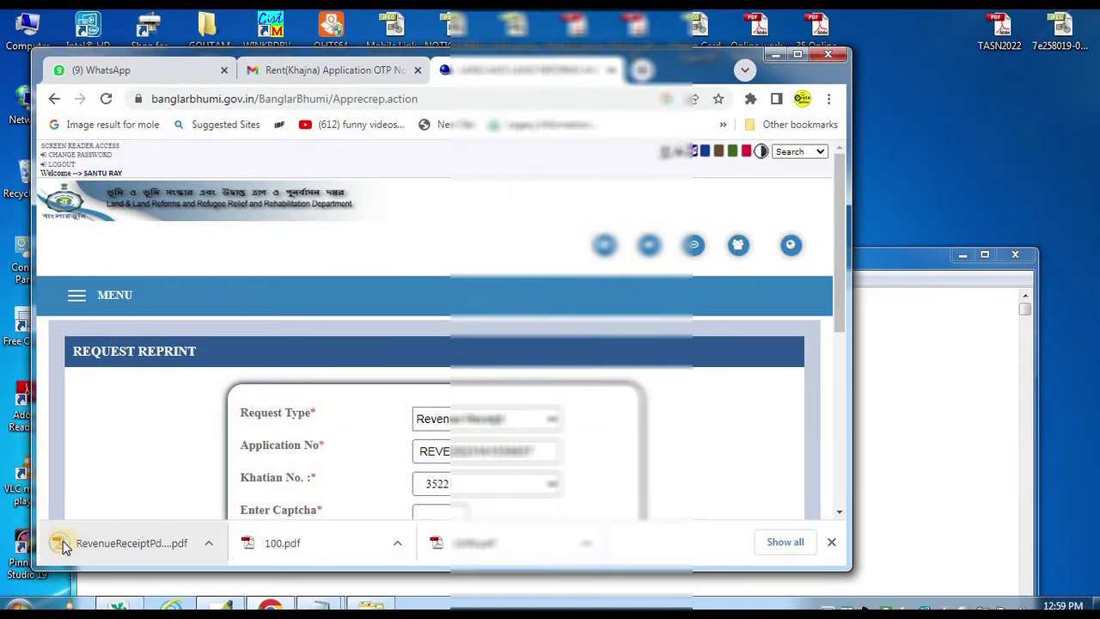
- Open the RevenueReceipt PDF from the desktop in Adobe Reader, review it, then close it
{"action": "left_click_drag", "start_coordinate": [62, 546], "coordinate": [943, 123]}
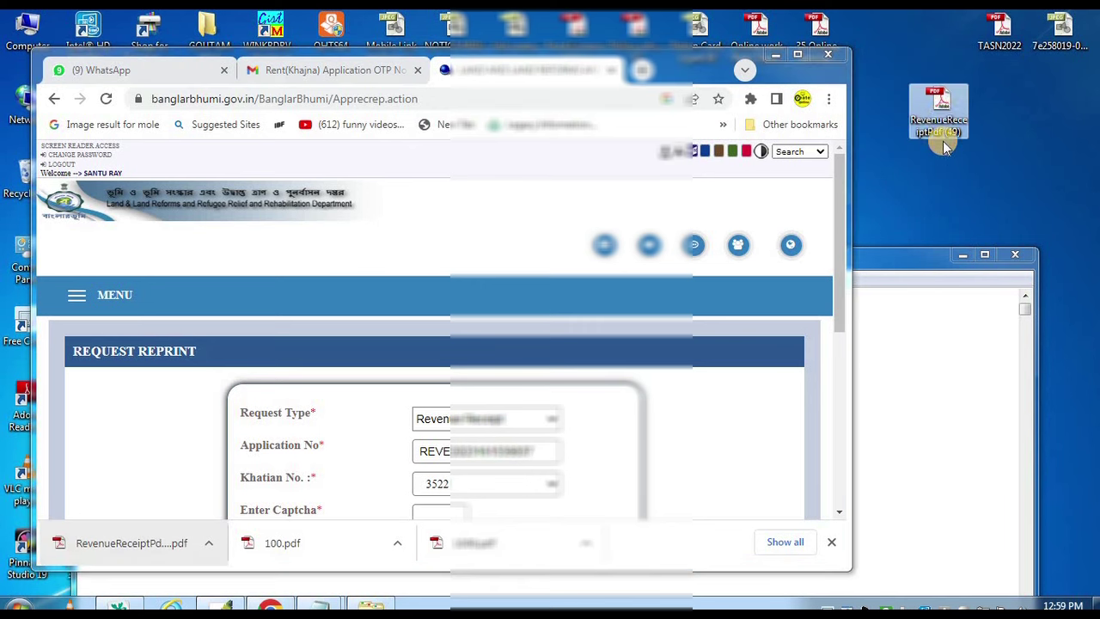
{"action": "double_click", "coordinate": [943, 123]}
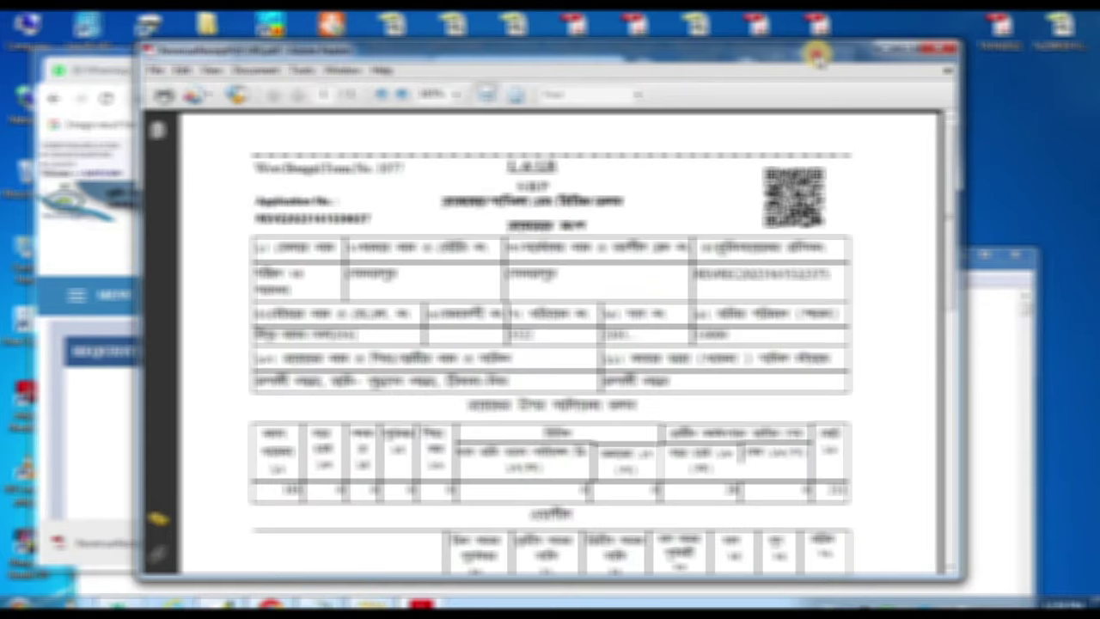
{"action": "double_click", "coordinate": [816, 48]}
{"action": "scroll", "coordinate": [558, 284], "scroll_direction": "down", "scroll_amount": 15}
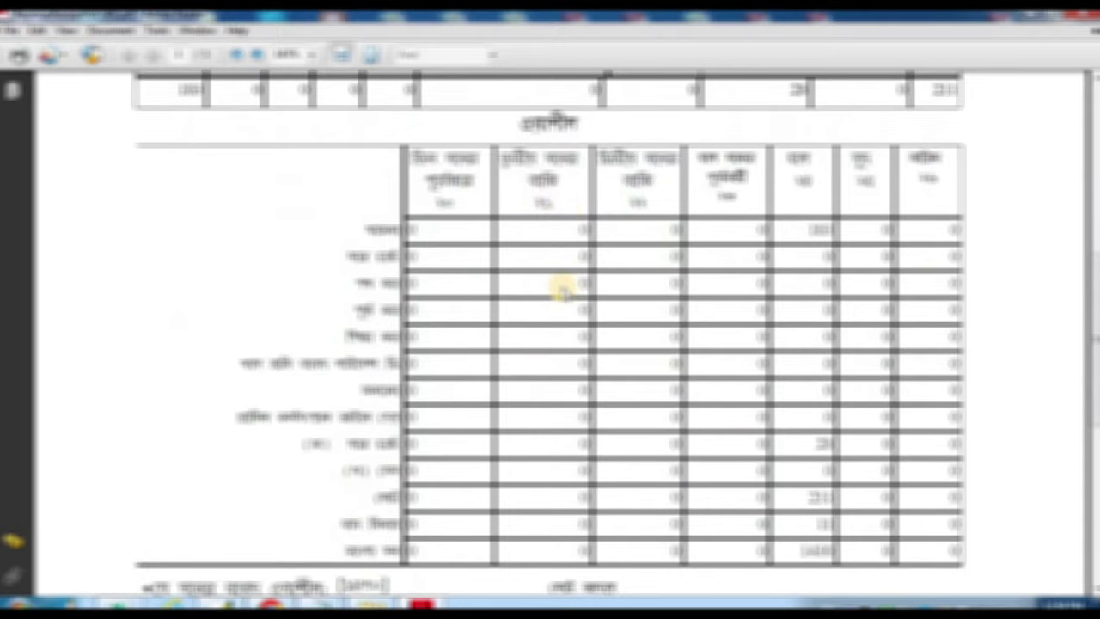
{"action": "scroll", "coordinate": [563, 288], "scroll_direction": "up", "scroll_amount": 12}
{"action": "scroll", "coordinate": [563, 290], "scroll_direction": "down", "scroll_amount": 5}
{"action": "scroll", "coordinate": [563, 290], "scroll_direction": "down", "scroll_amount": 8}
{"action": "scroll", "coordinate": [562, 288], "scroll_direction": "up", "scroll_amount": 12}
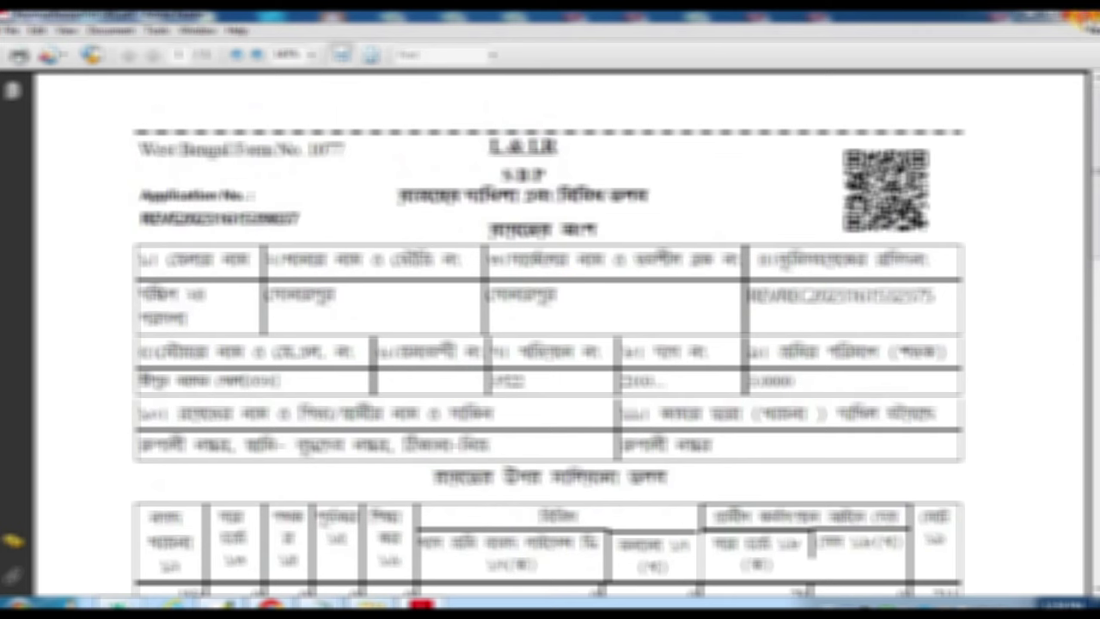
{"action": "left_click", "coordinate": [1085, 15]}
{"action": "left_click", "coordinate": [799, 62]}
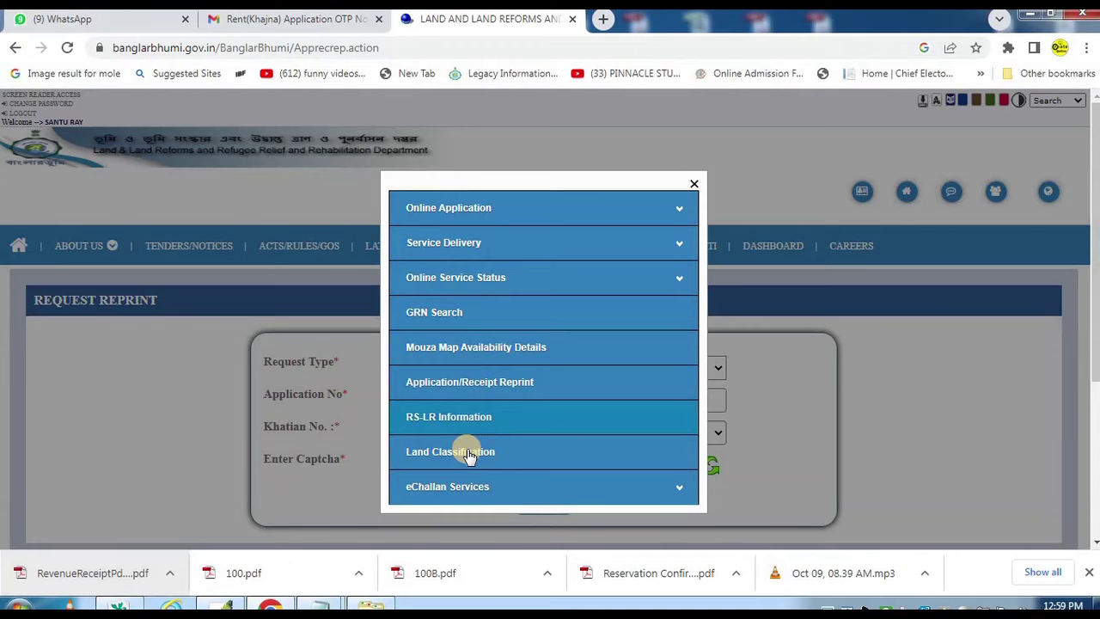
- Open the No Due Certificate form under Citizen Services > Online Application
{"action": "left_click", "coordinate": [694, 183]}
{"action": "scroll", "coordinate": [909, 192], "scroll_direction": "down", "scroll_amount": 1}
{"action": "scroll", "coordinate": [902, 184], "scroll_direction": "up", "scroll_amount": 1}
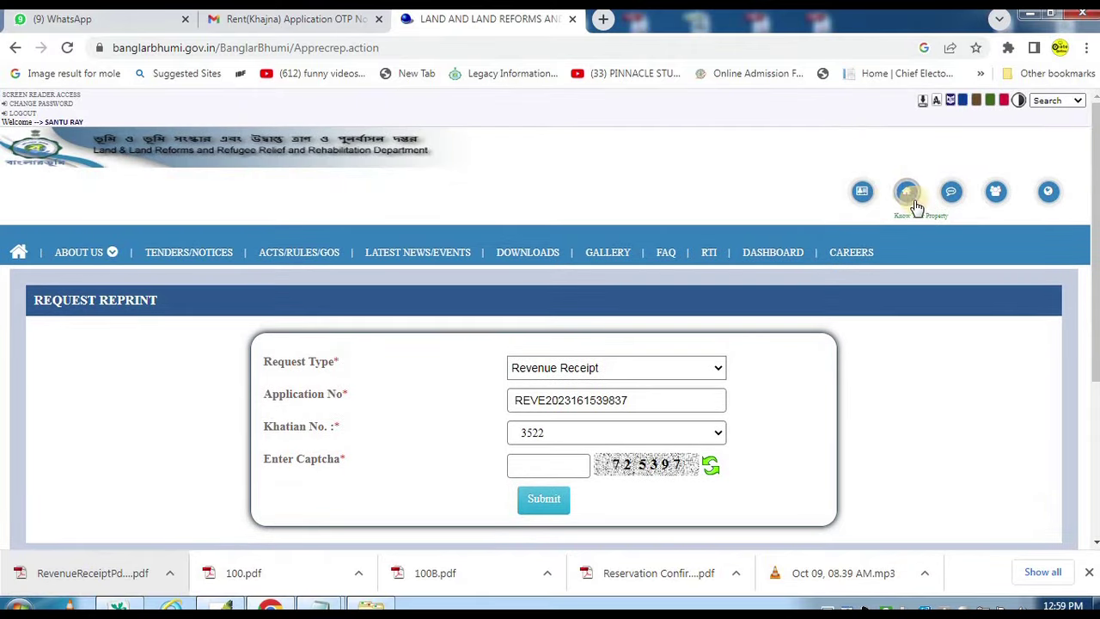
{"action": "left_click", "coordinate": [860, 193]}
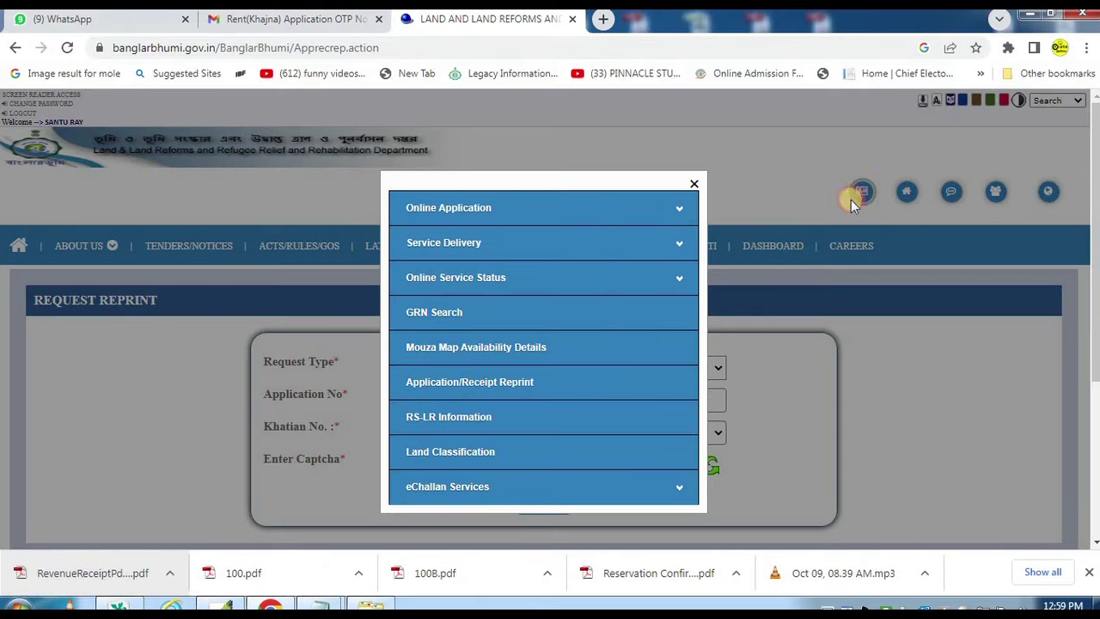
{"action": "left_click", "coordinate": [490, 210]}
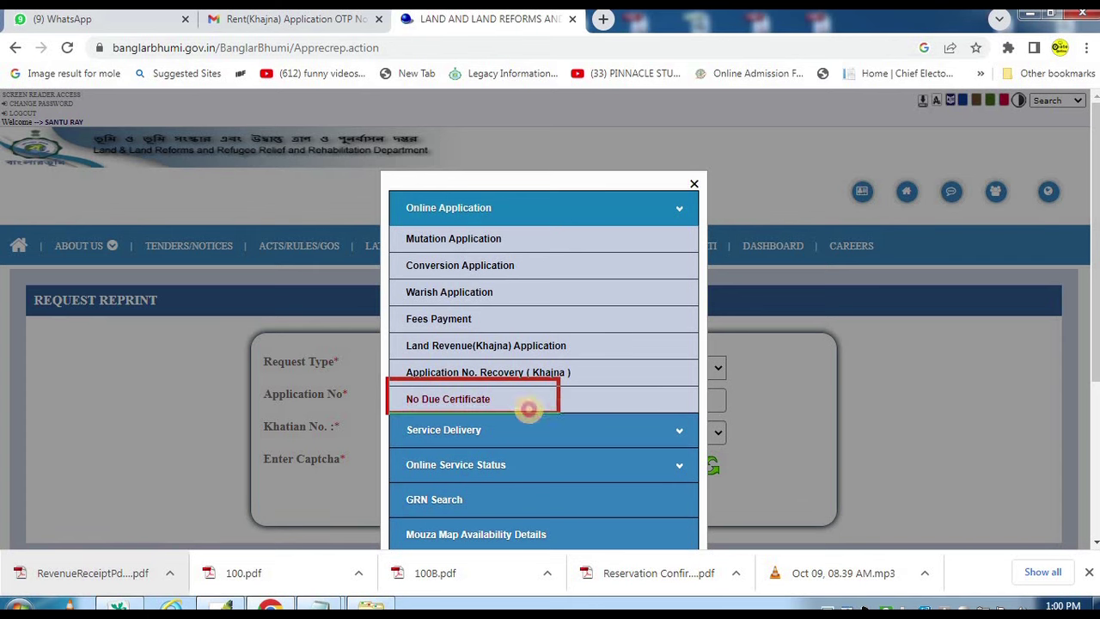
{"action": "left_click", "coordinate": [451, 403]}
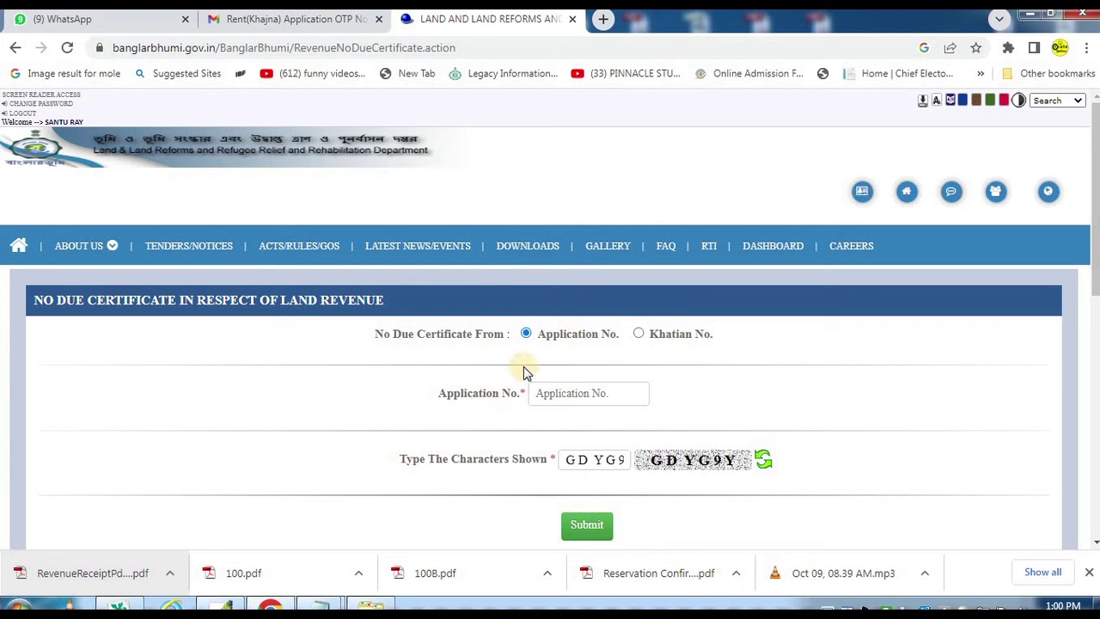
- Paste the application number, submit, and open the downloaded No Due Certificate PDF
{"action": "left_click", "coordinate": [593, 392]}
{"action": "key", "text": "ctrl+v"}
{"action": "left_click", "coordinate": [587, 526]}
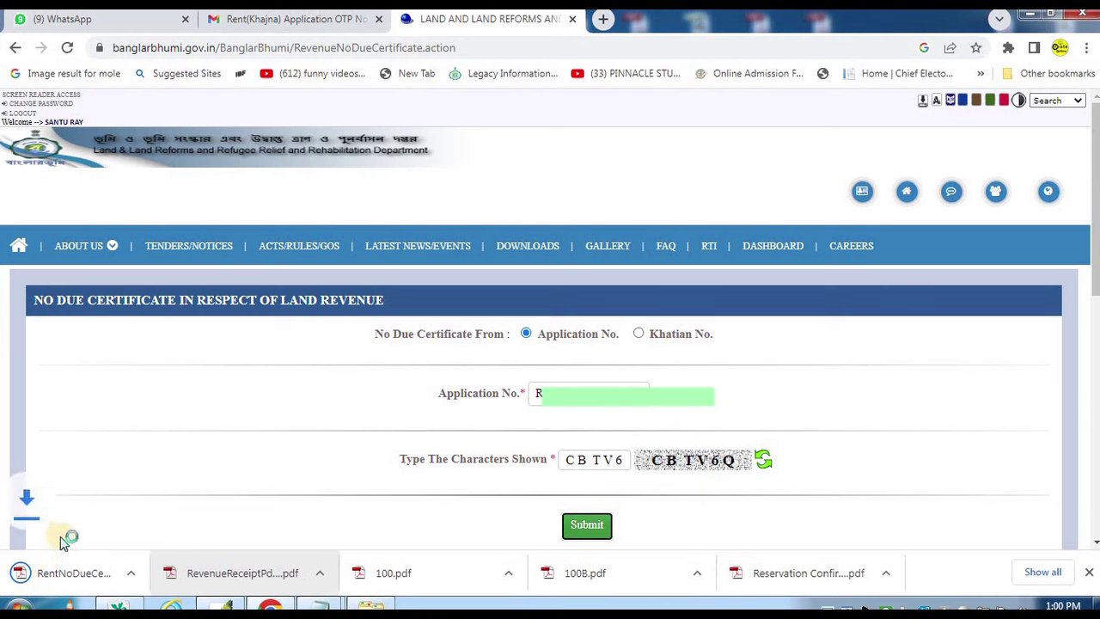
{"action": "left_click", "coordinate": [61, 573]}
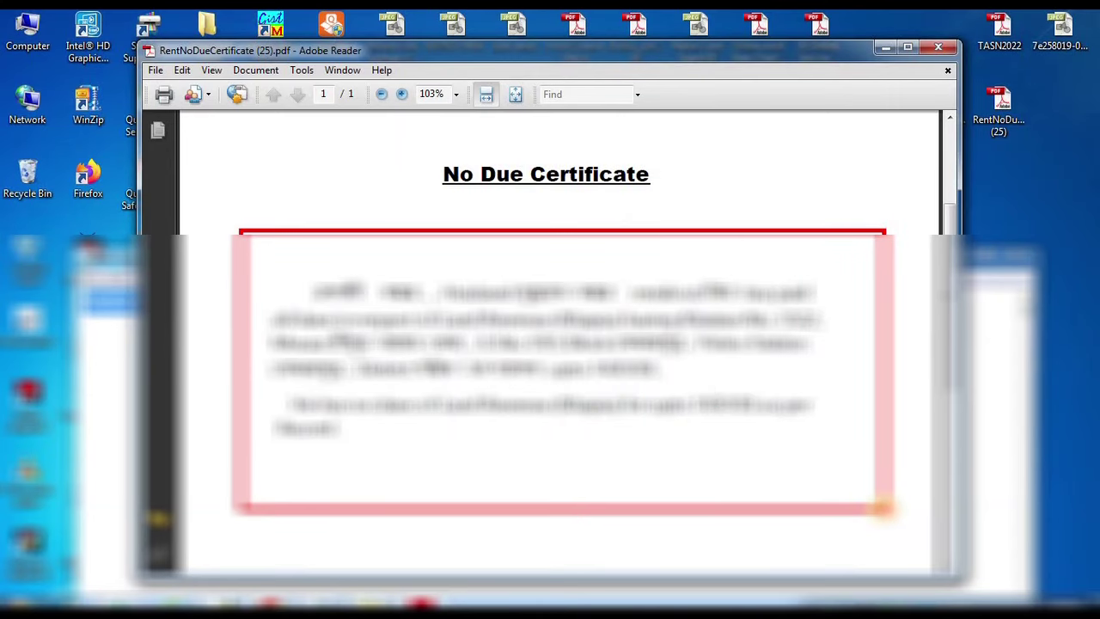